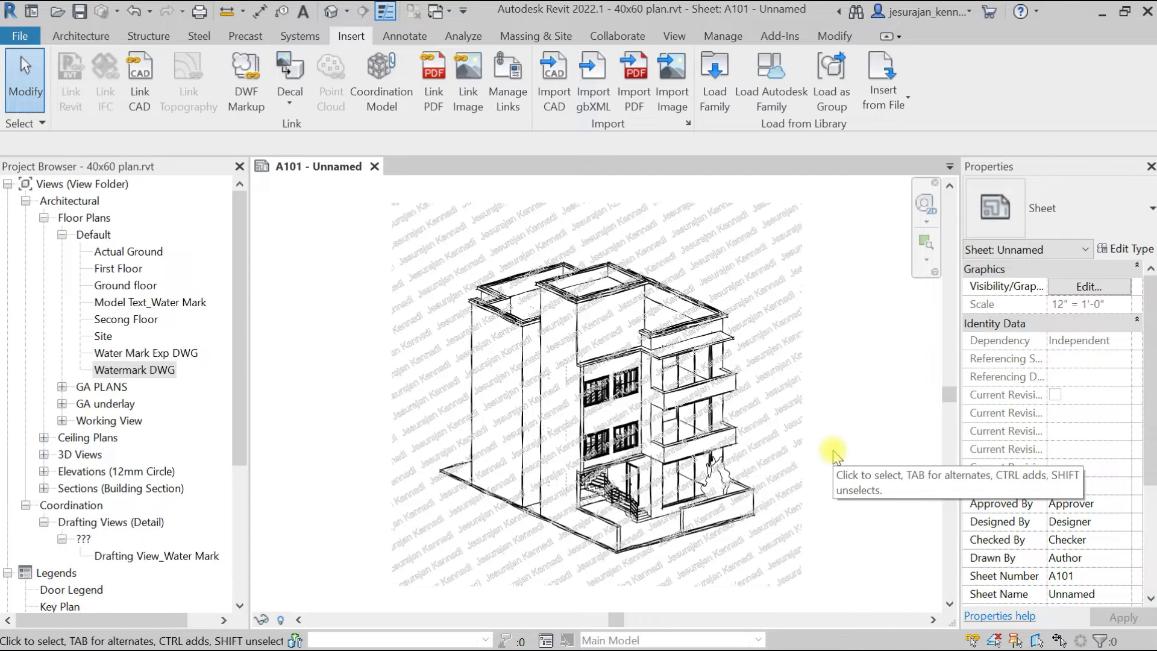
pyautogui.moveTo(834, 456); pyautogui.dragTo(828, 434, button='middle')
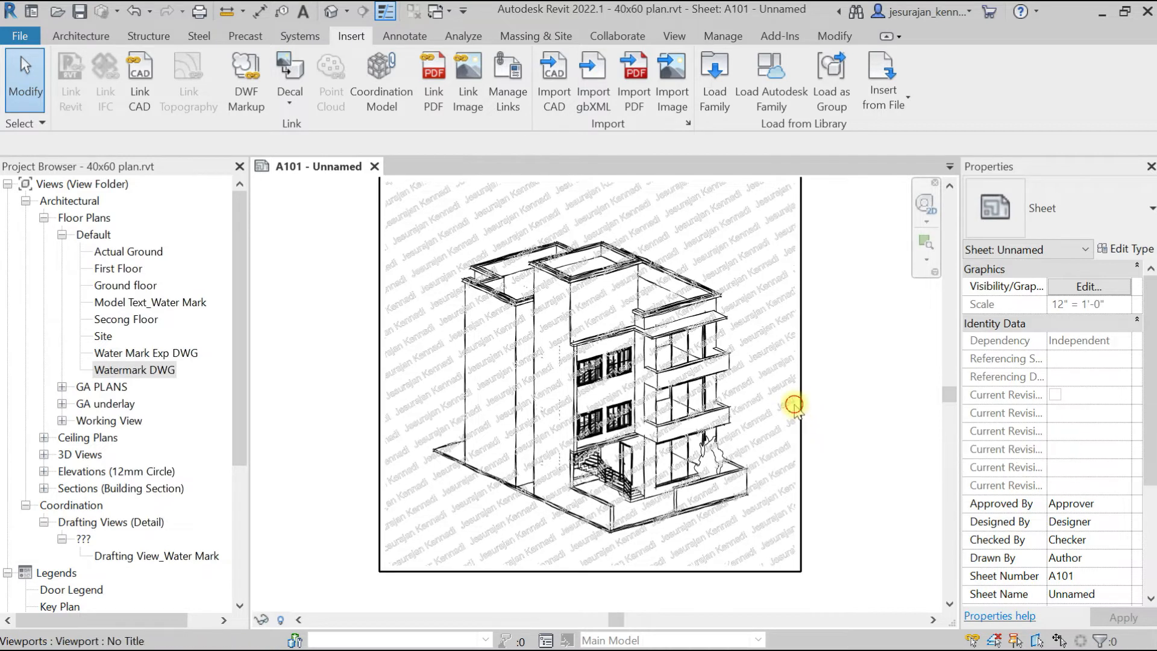
pyautogui.click(794, 405)
pyautogui.click(815, 436)
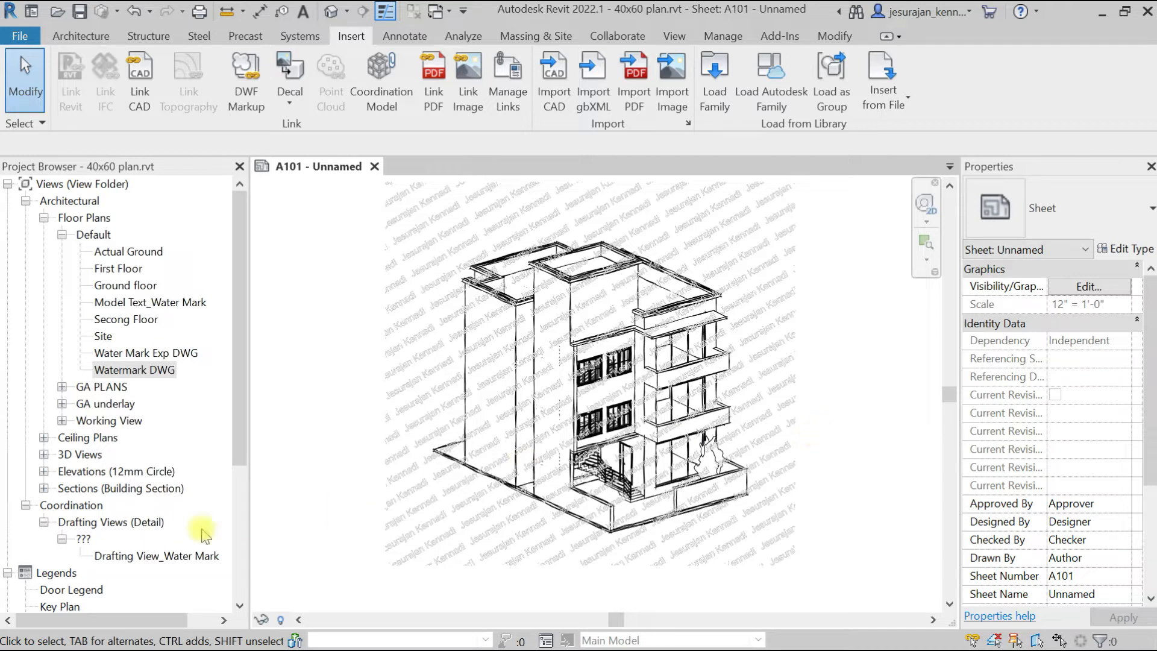
# Step: Remove the Drafting View_Water Mark view from sheet A101
pyautogui.moveTo(244, 371); pyautogui.dragTo(237, 506)
pyautogui.click(103, 506)
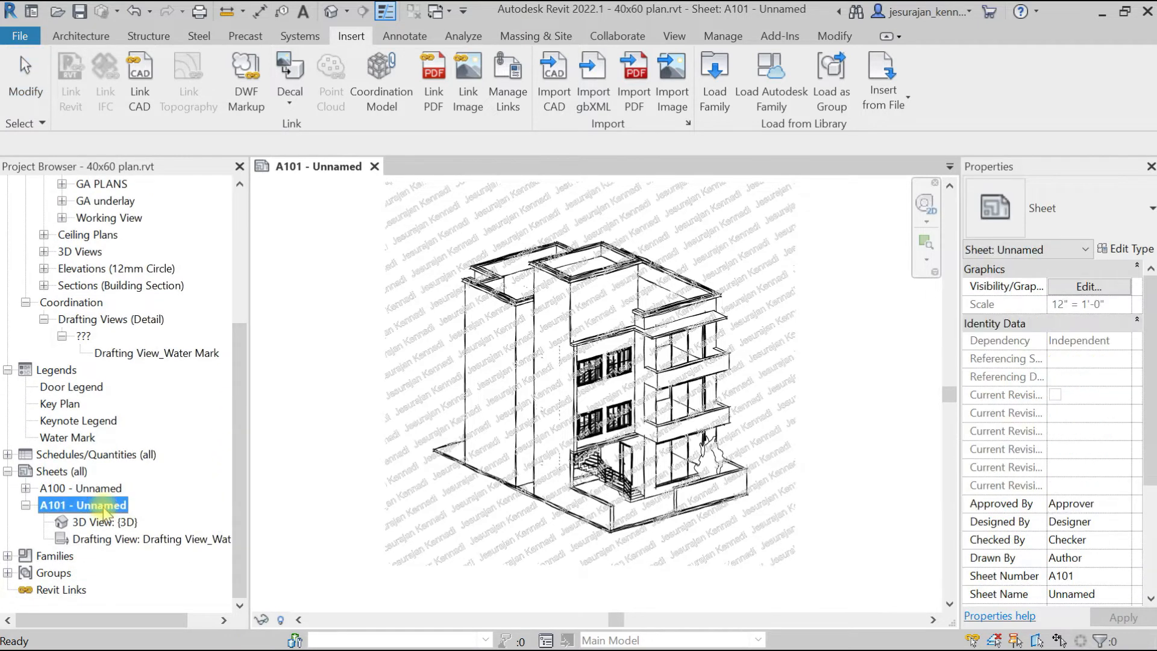
pyautogui.click(153, 540)
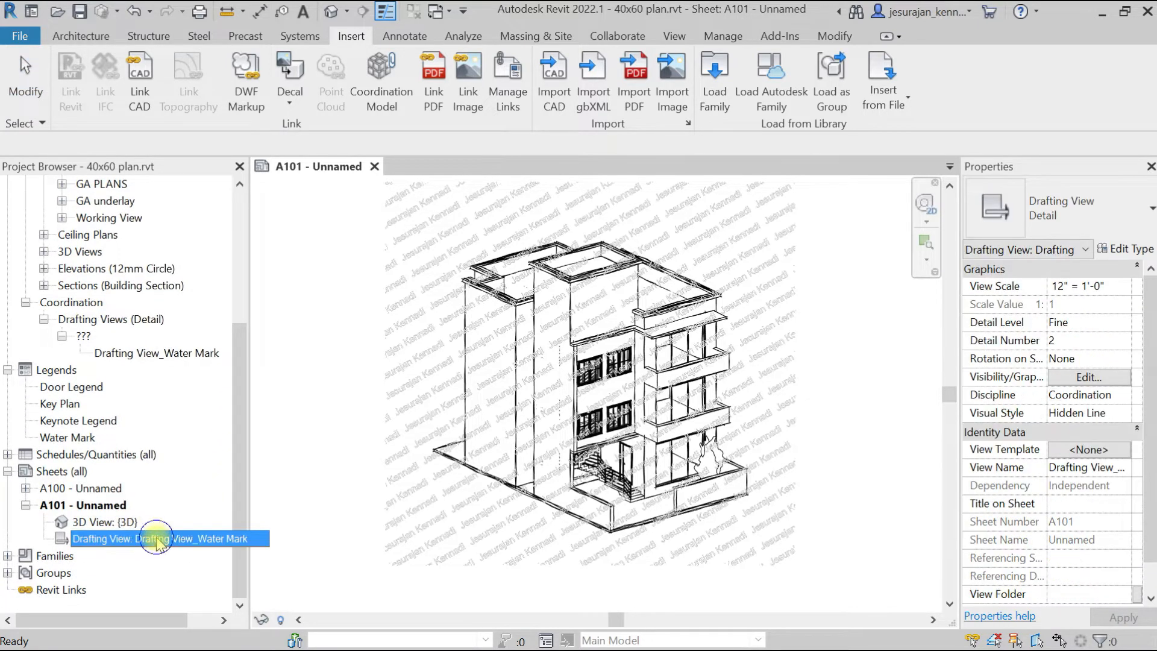
pyautogui.rightClick(156, 540)
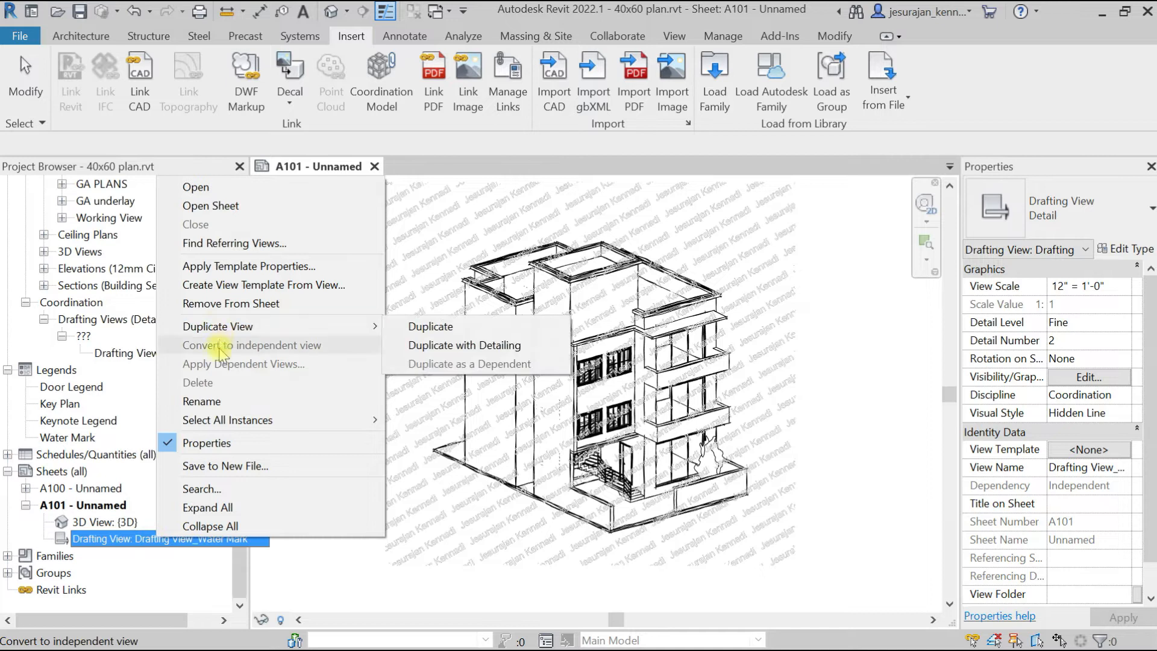
pyautogui.click(232, 303)
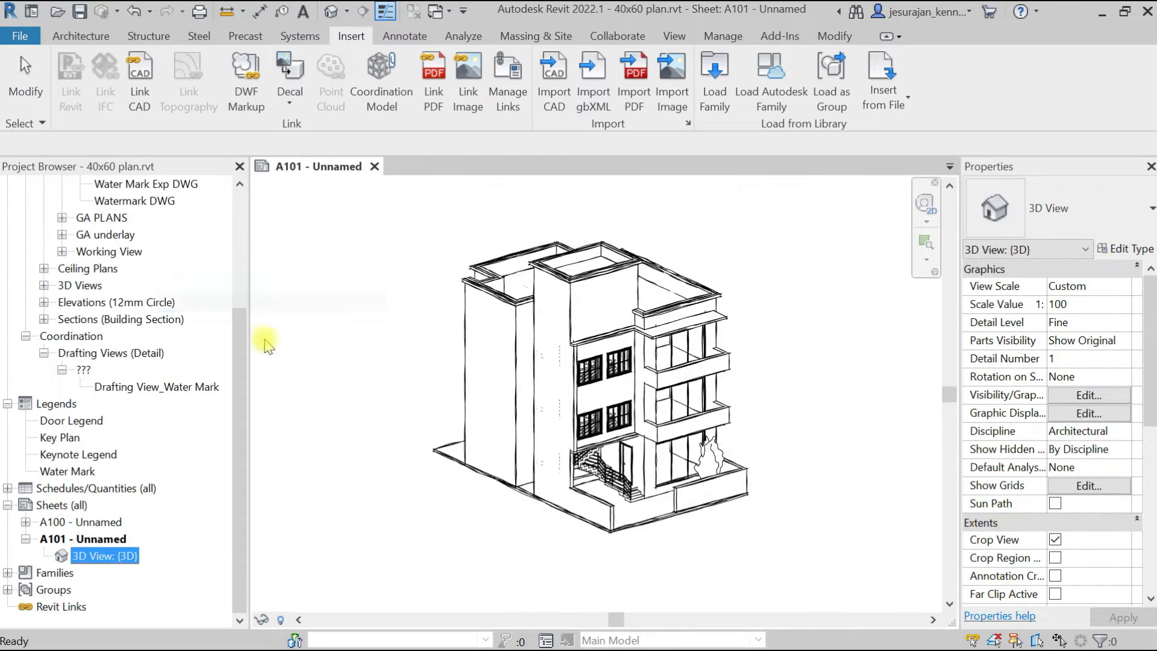
# Step: Activate the 3D view on the sheet and review its Sketchy Lines settings in Graphic Display Options
pyautogui.click(372, 375)
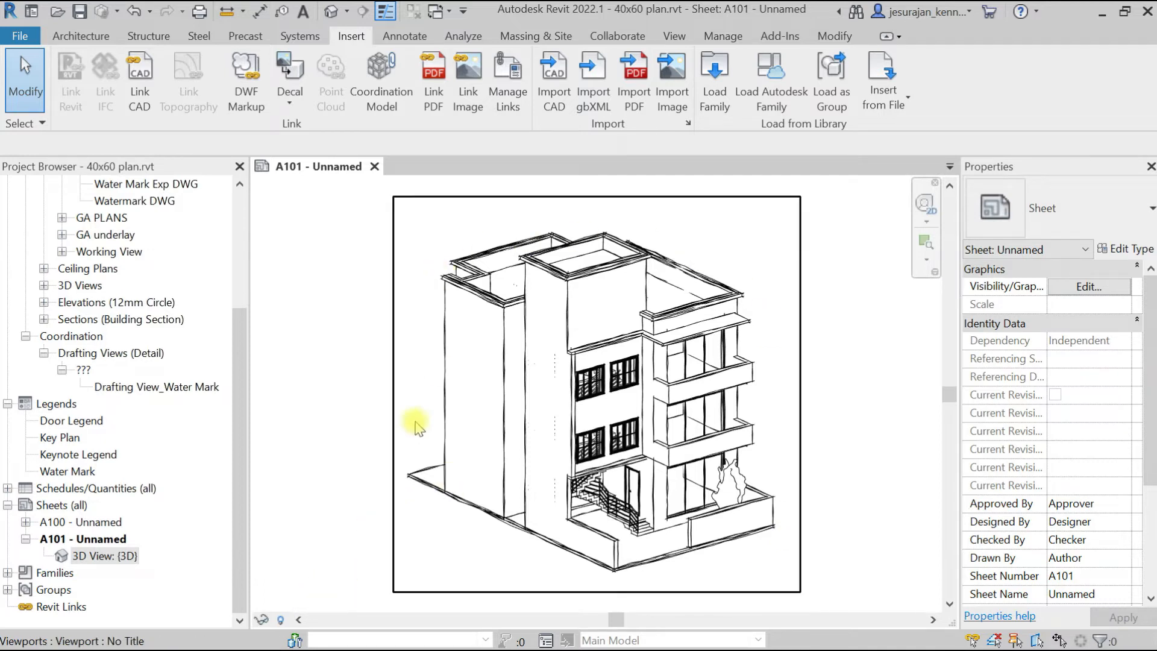
pyautogui.doubleClick(426, 382)
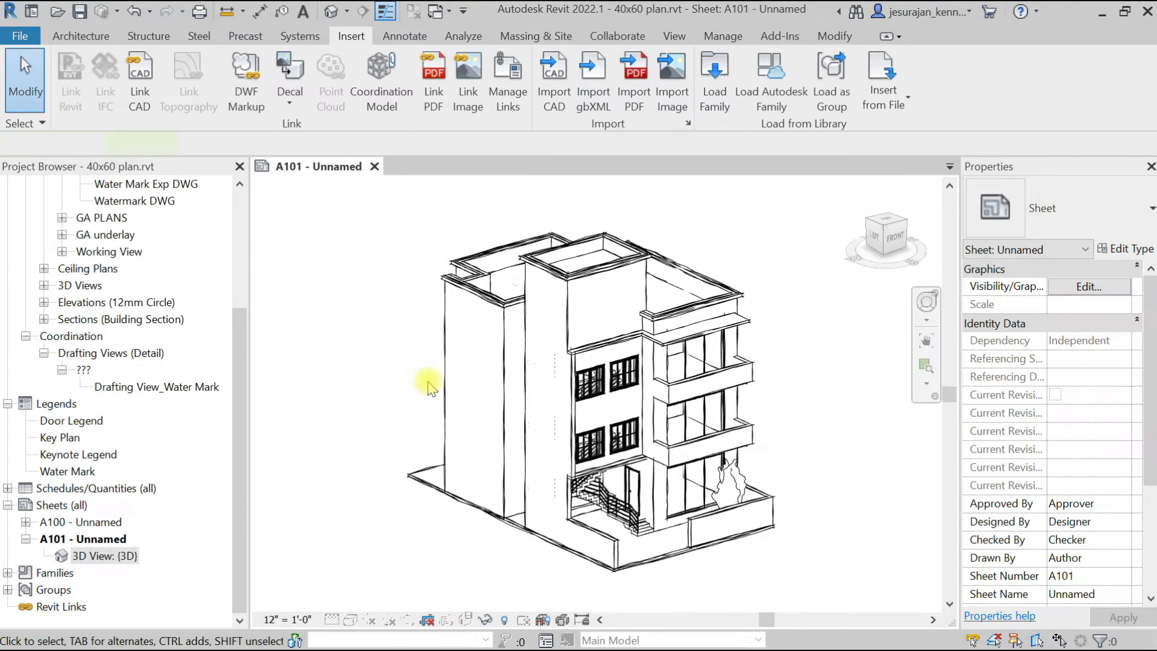
pyautogui.click(350, 620)
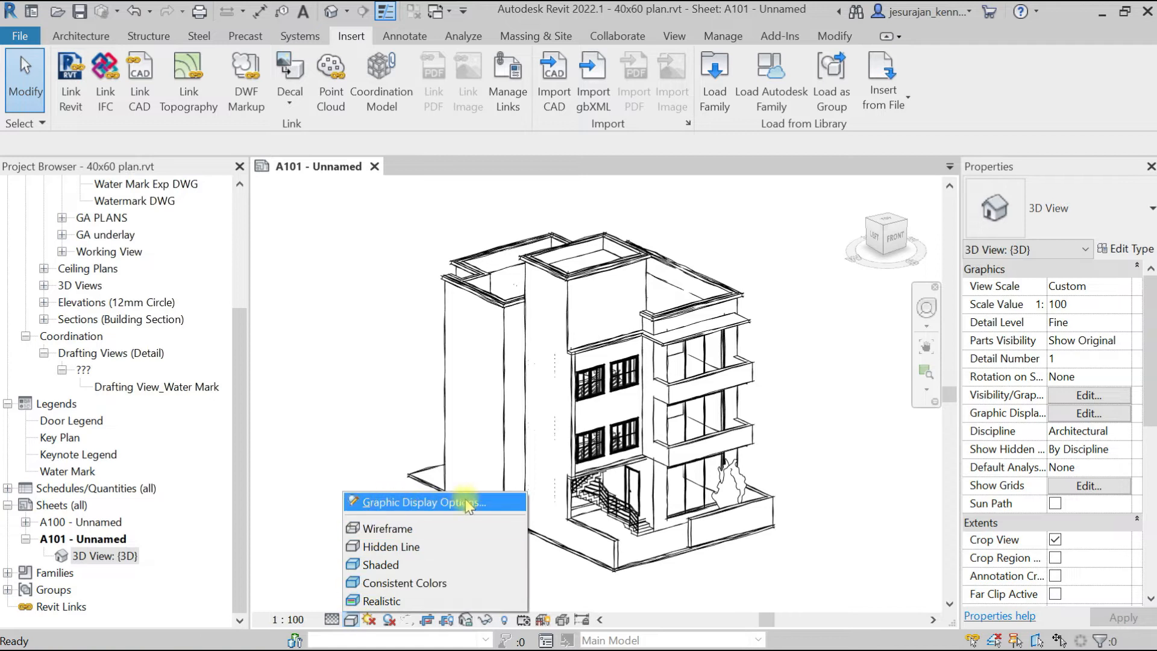
pyautogui.click(467, 504)
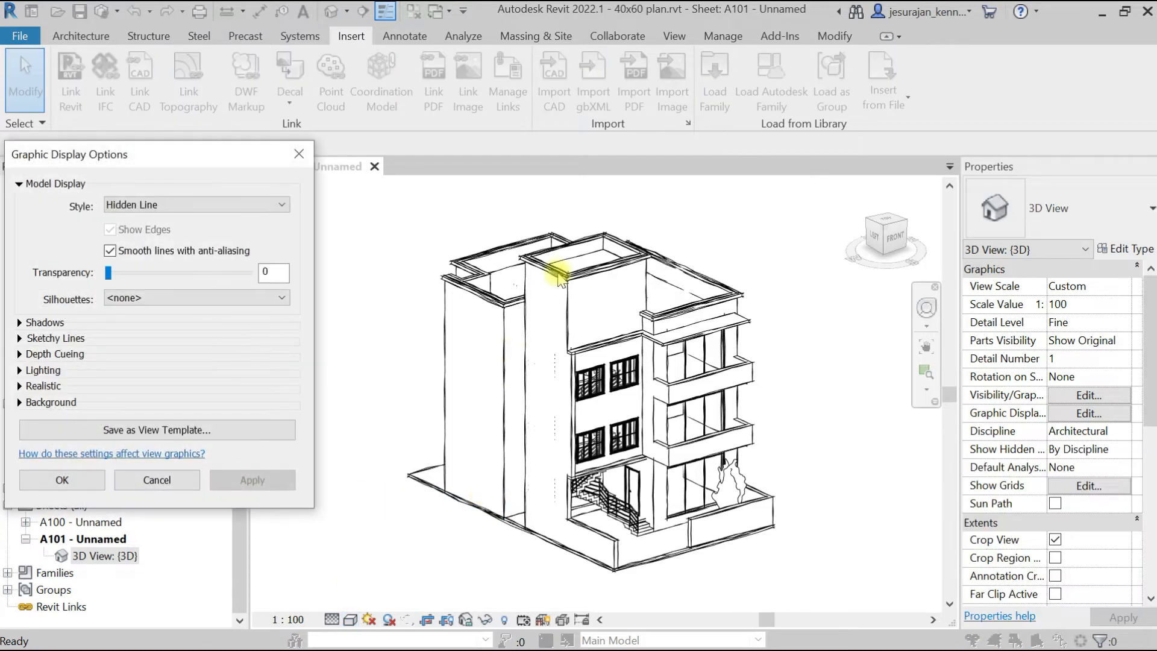
pyautogui.moveTo(162, 150); pyautogui.dragTo(251, 149)
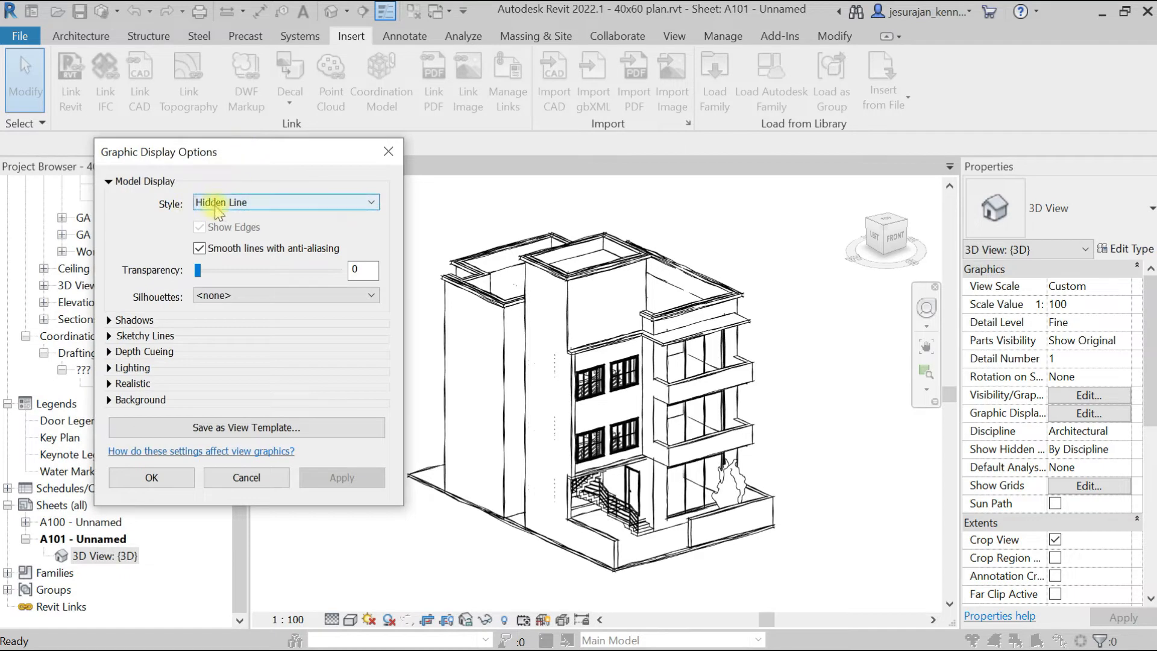
pyautogui.click(110, 336)
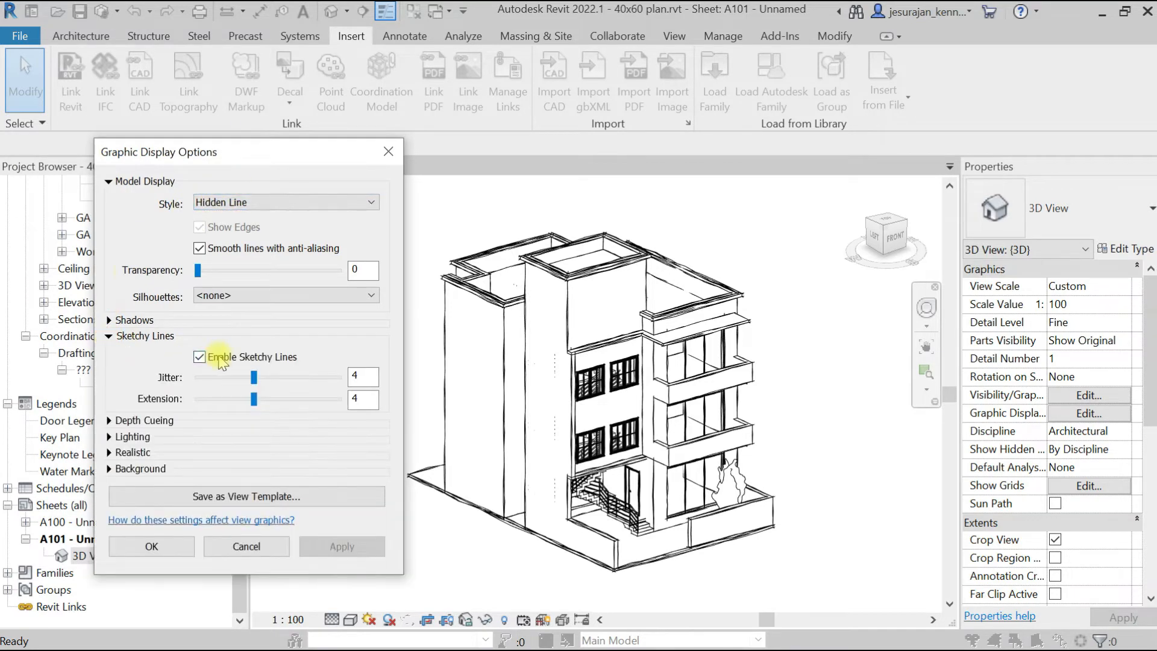
pyautogui.click(152, 546)
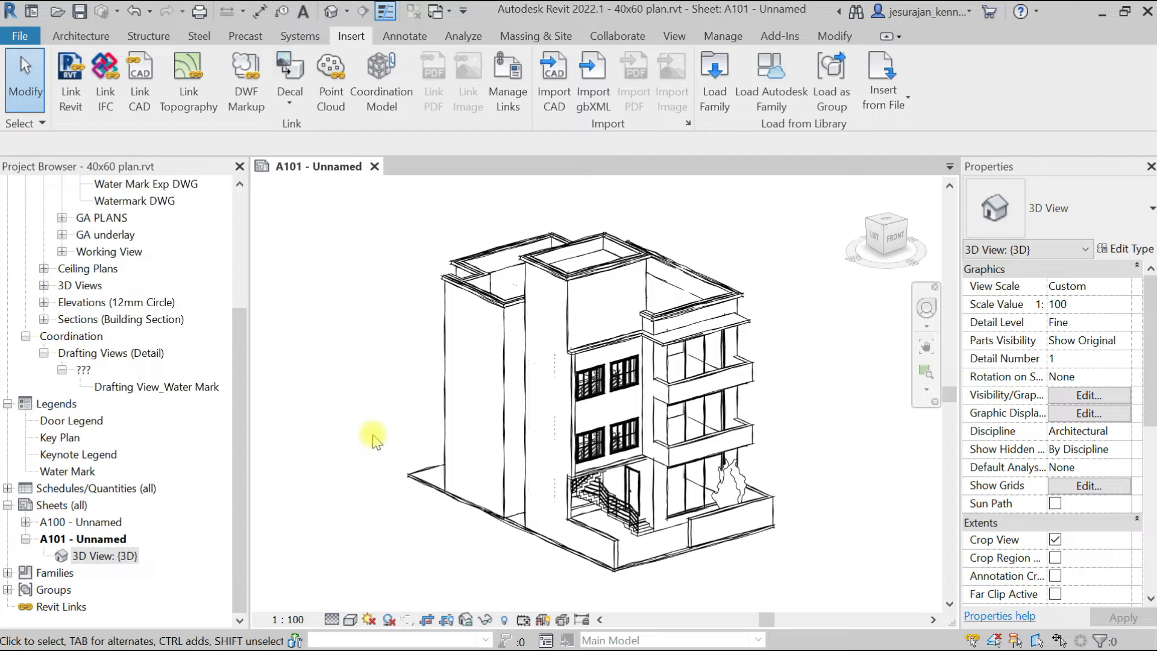
# Step: Check the 3D view's visibility overrides for imported categories, and deactivate the view
pyautogui.press('v')
pyautogui.press('g')
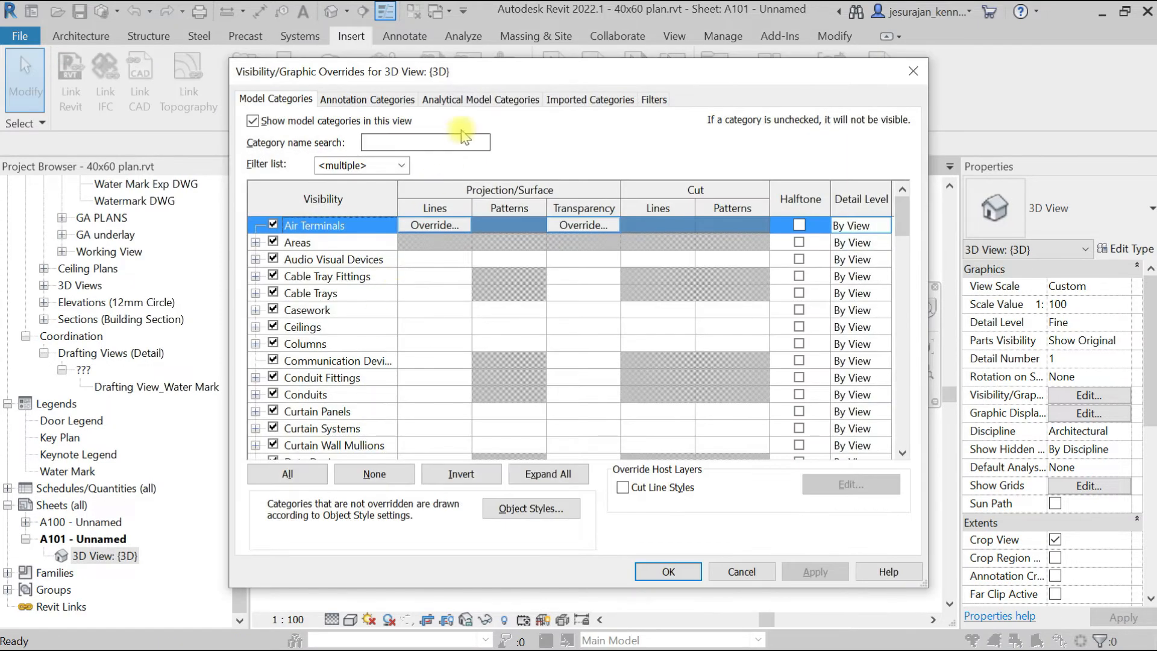
pyautogui.click(595, 107)
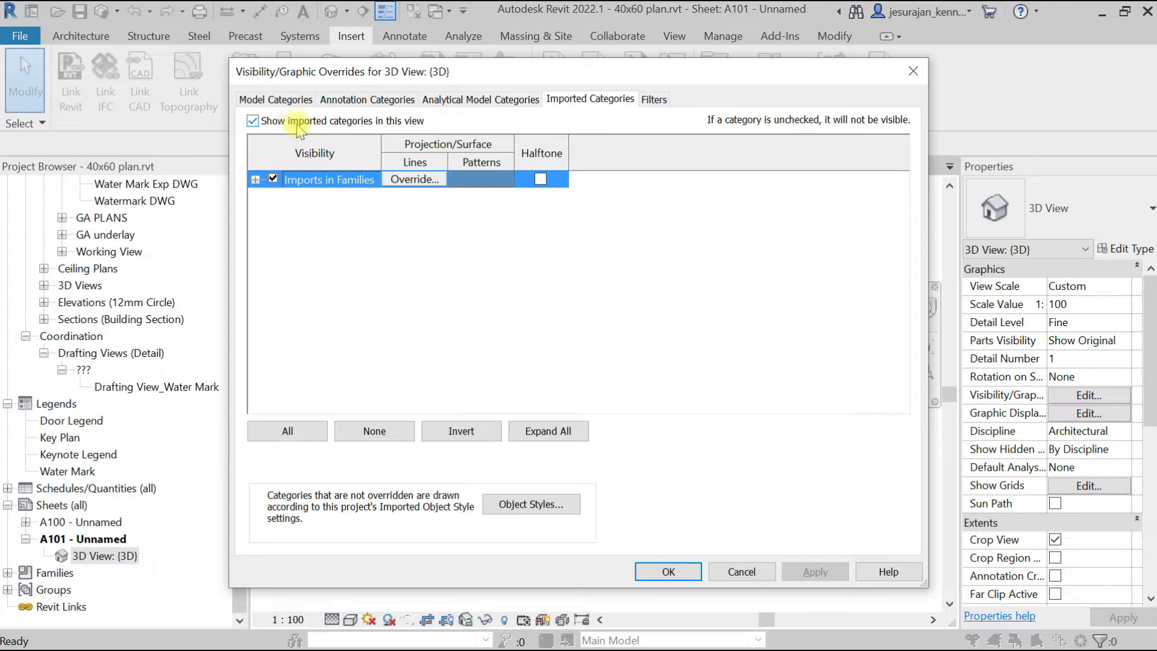
pyautogui.click(914, 71)
pyautogui.rightClick(703, 219)
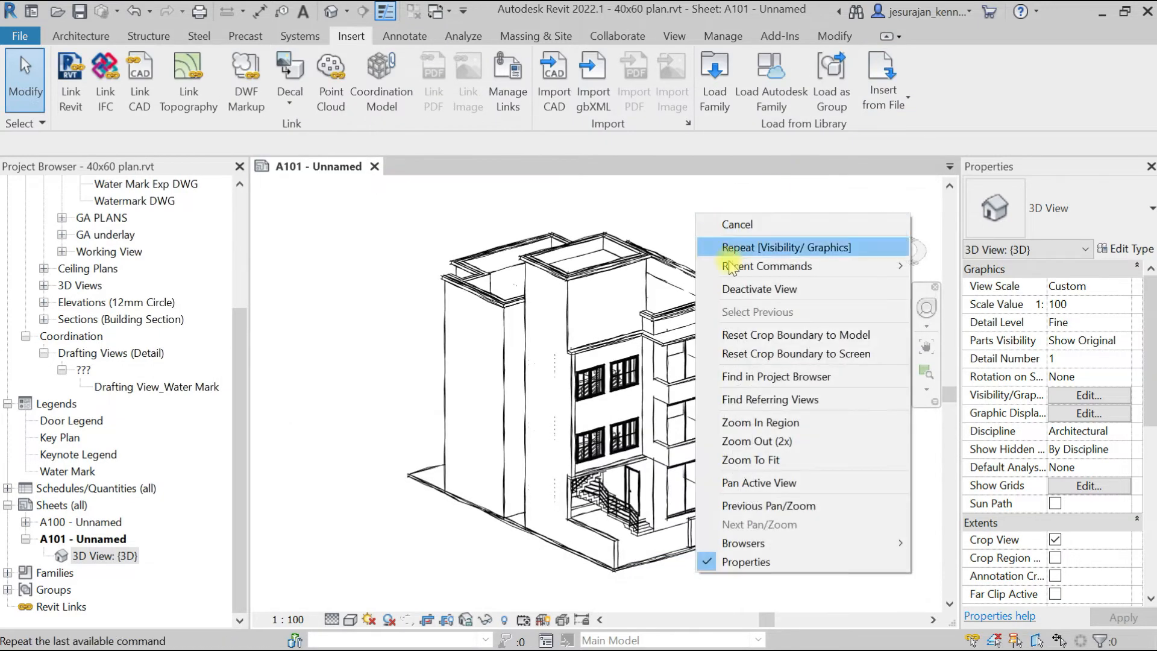
pyautogui.click(759, 293)
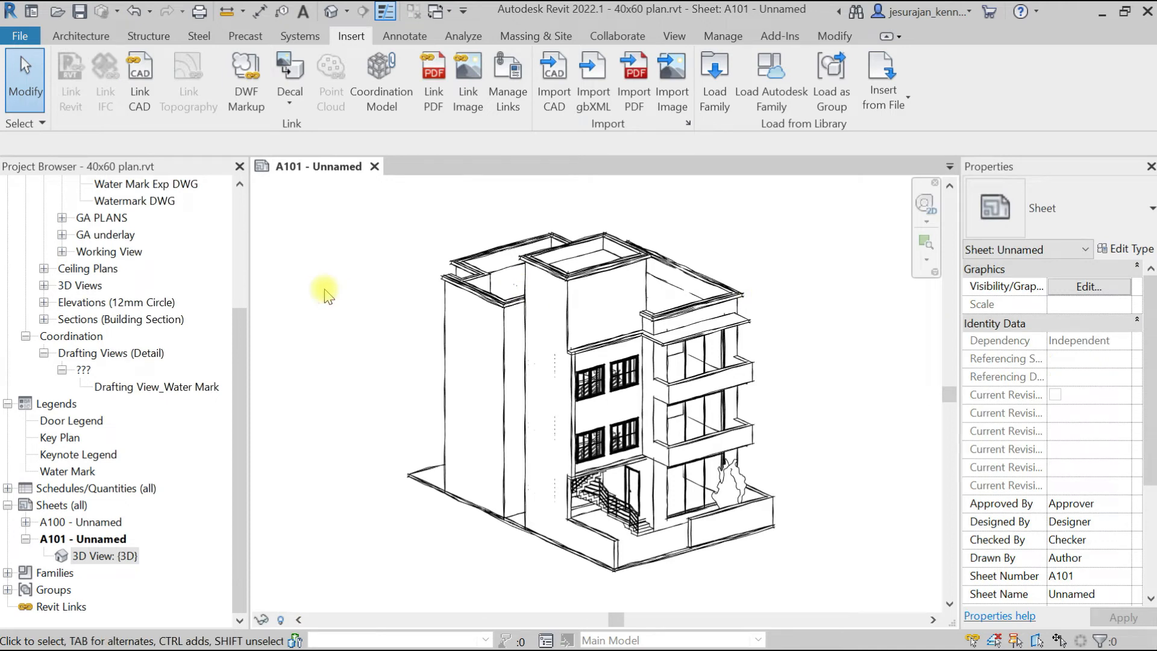
# Step: Turn on the display of imported categories in the visibility/graphic overrides of sheet A101
pyautogui.press('v')
pyautogui.press('v')
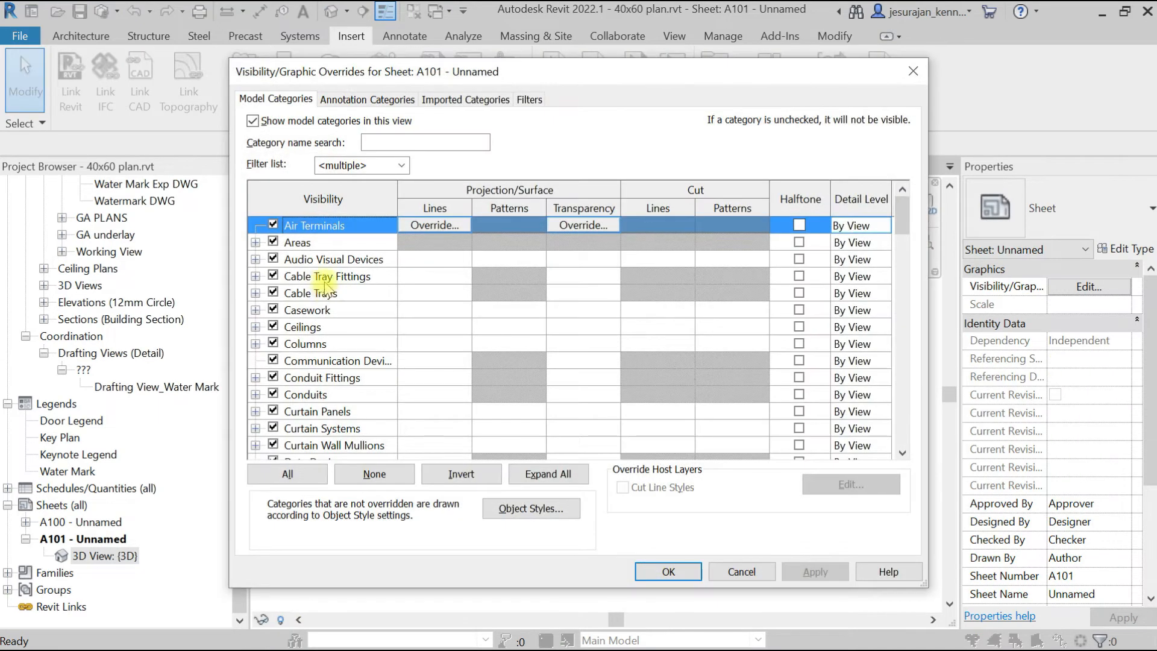
pyautogui.click(468, 100)
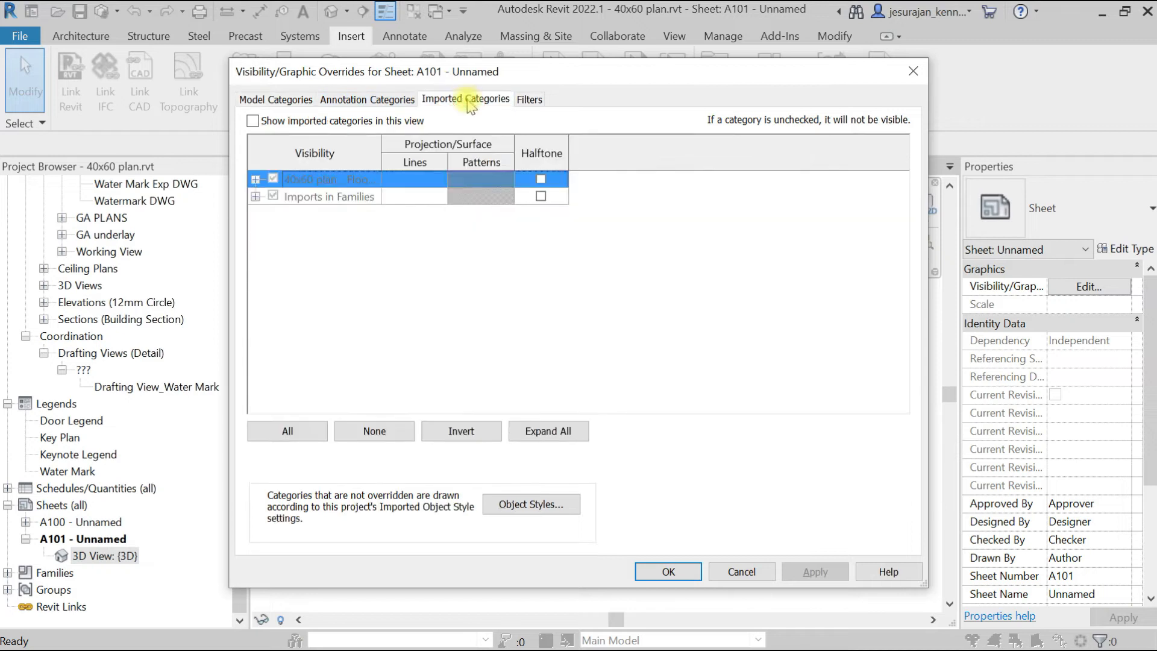
pyautogui.click(305, 121)
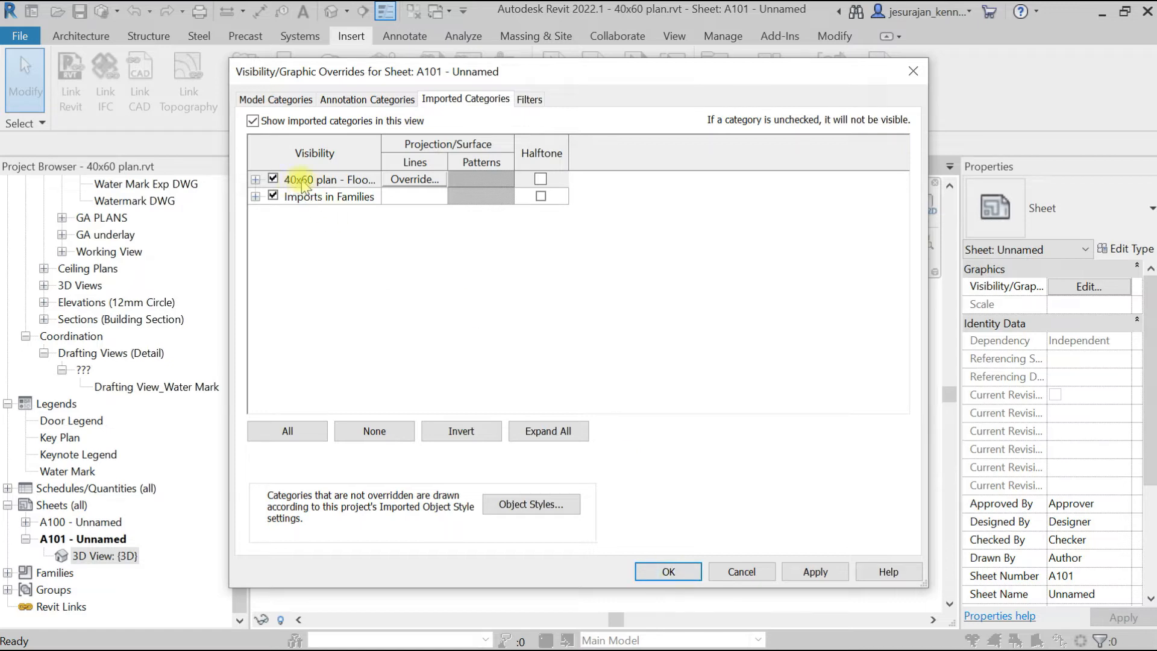
pyautogui.click(668, 573)
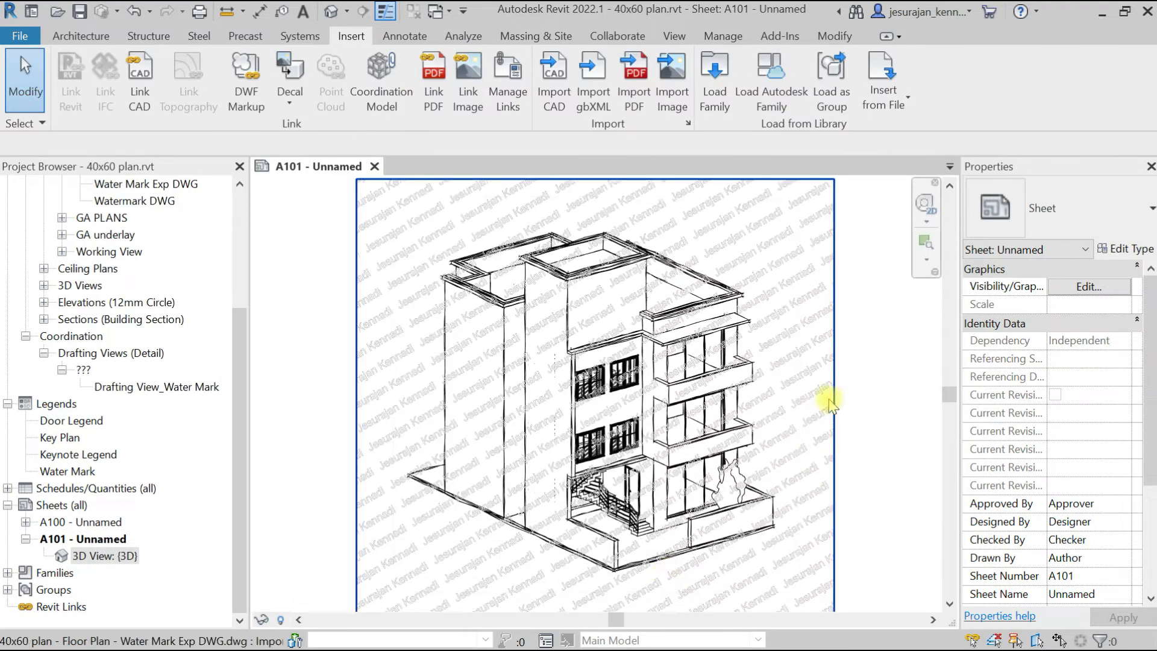
# Step: Select the imported watermark DWG on the sheet to examine its import symbol properties
pyautogui.click(824, 396)
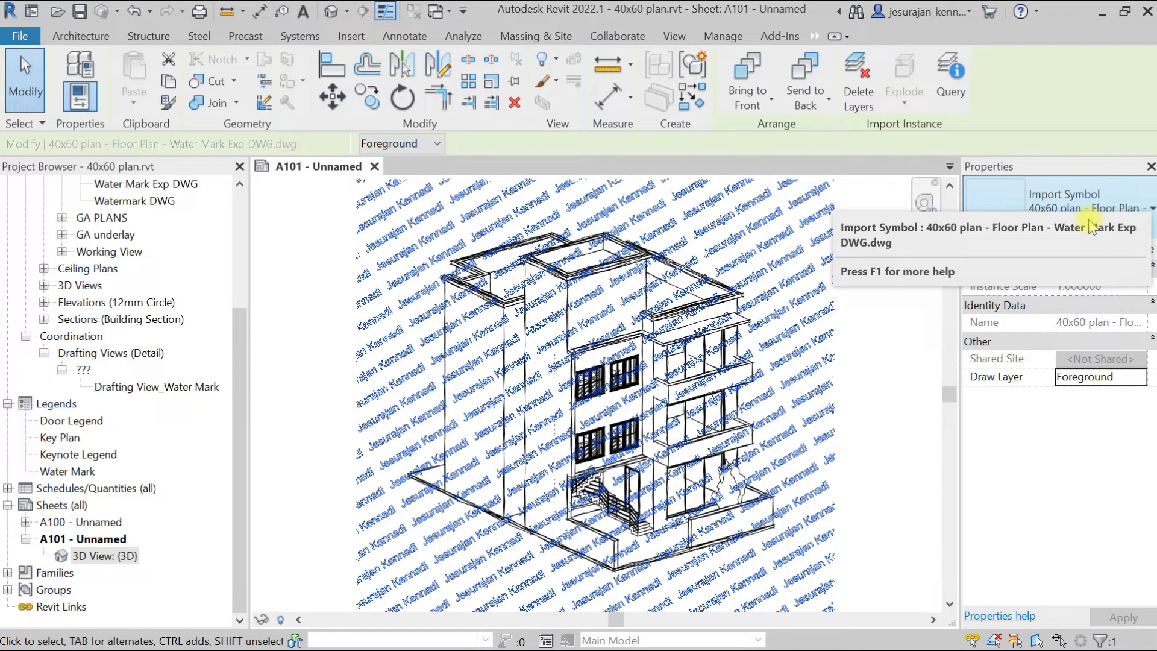
pyautogui.click(853, 347)
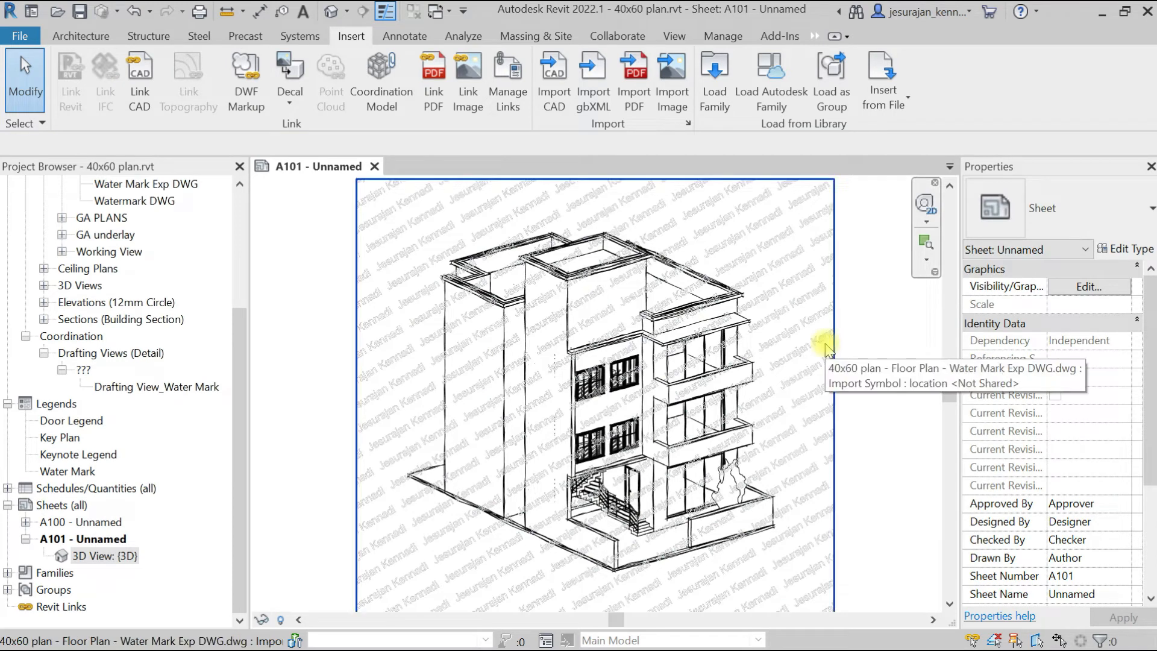
pyautogui.scroll(-3, 826, 349)
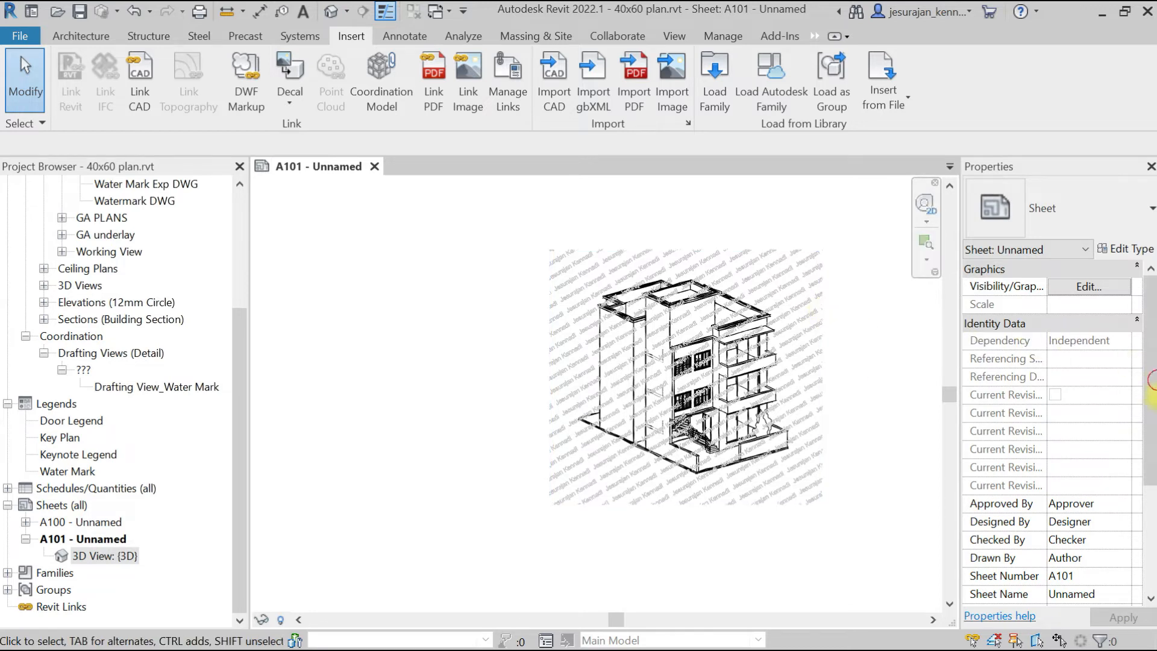
pyautogui.scroll(2, 862, 350)
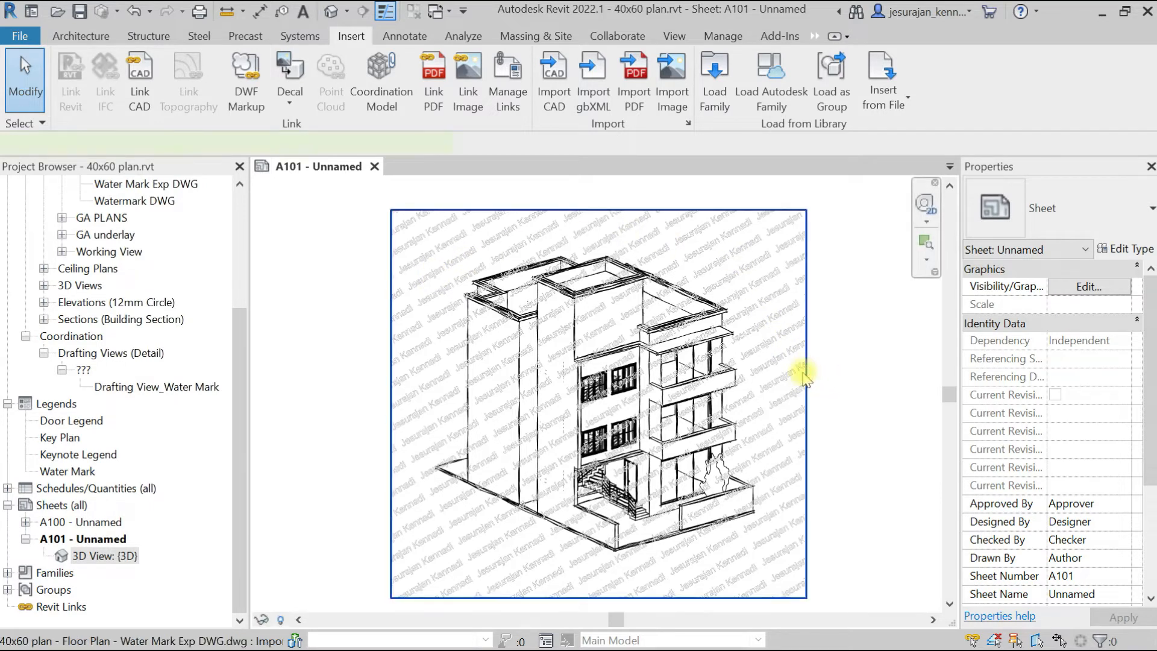
# Step: Set the draw layer of the imported watermark DWG to Background
pyautogui.click(805, 376)
pyautogui.click(399, 143)
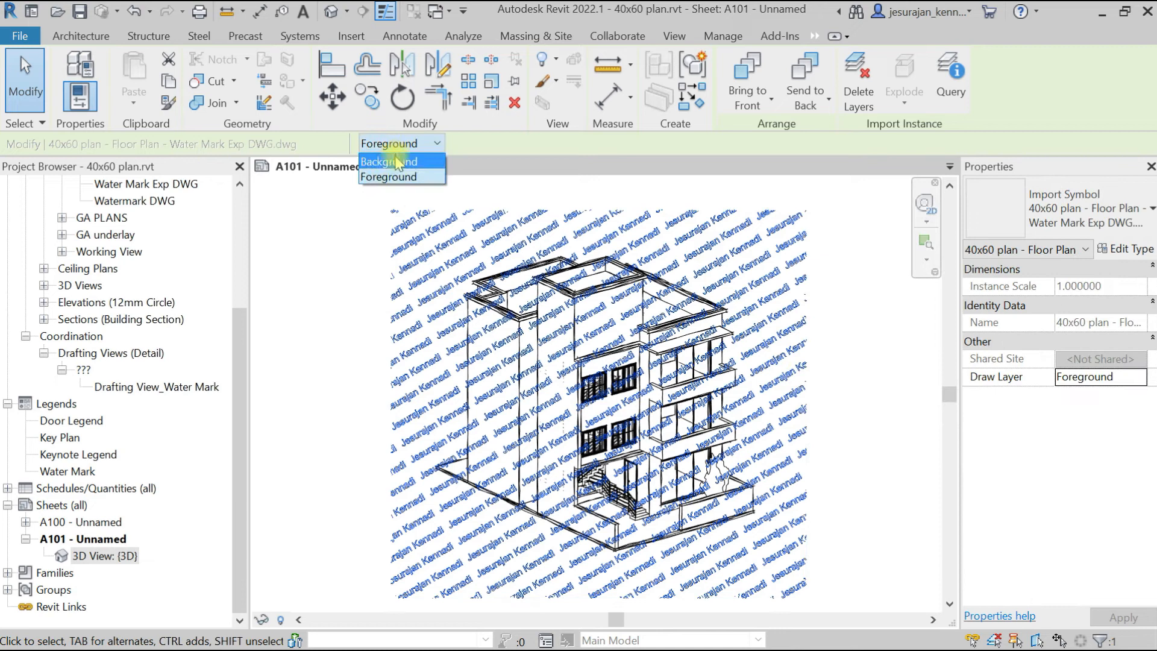
pyautogui.click(396, 161)
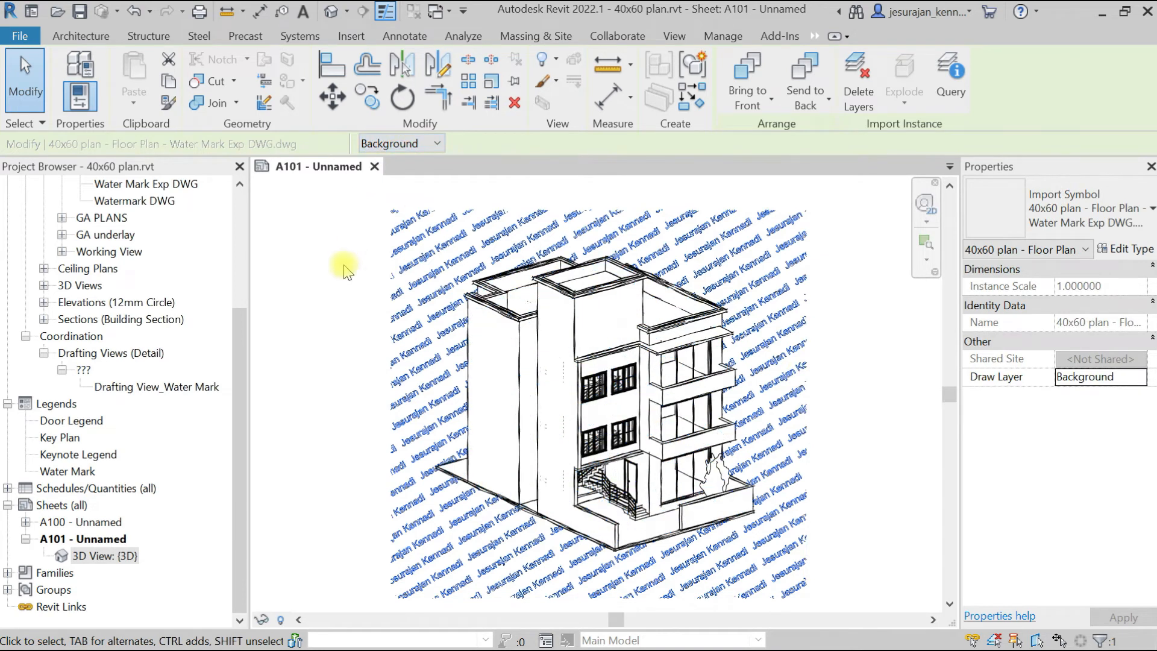
pyautogui.click(303, 288)
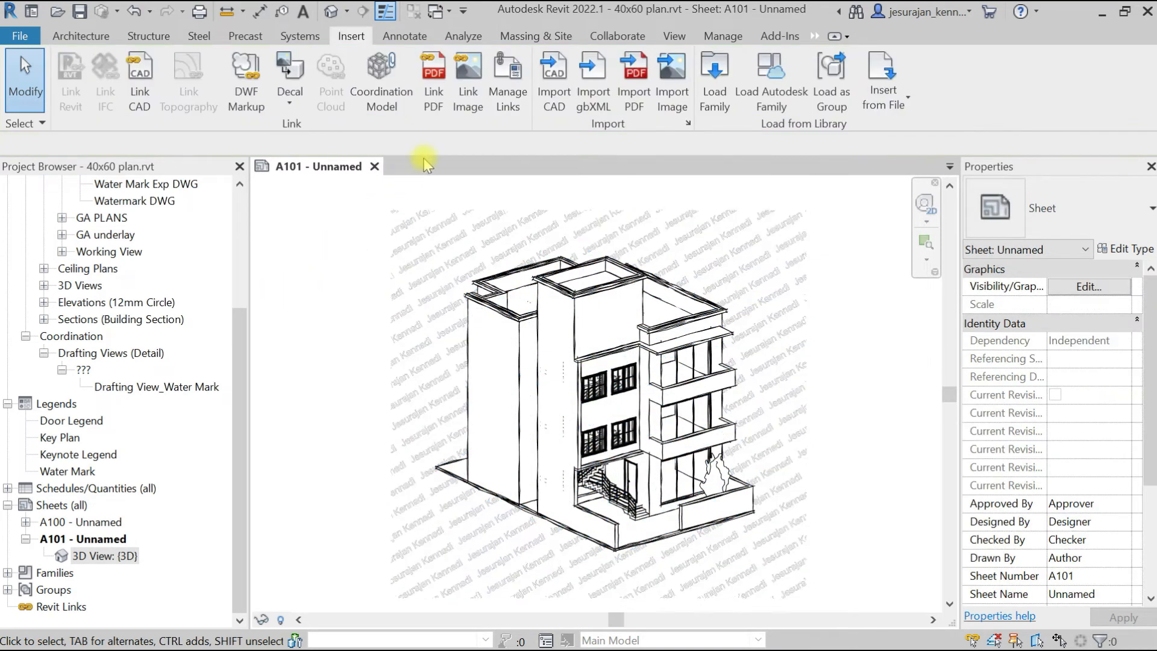
# Step: Set the draw layer of the imported watermark DWG back to Foreground
pyautogui.click(783, 343)
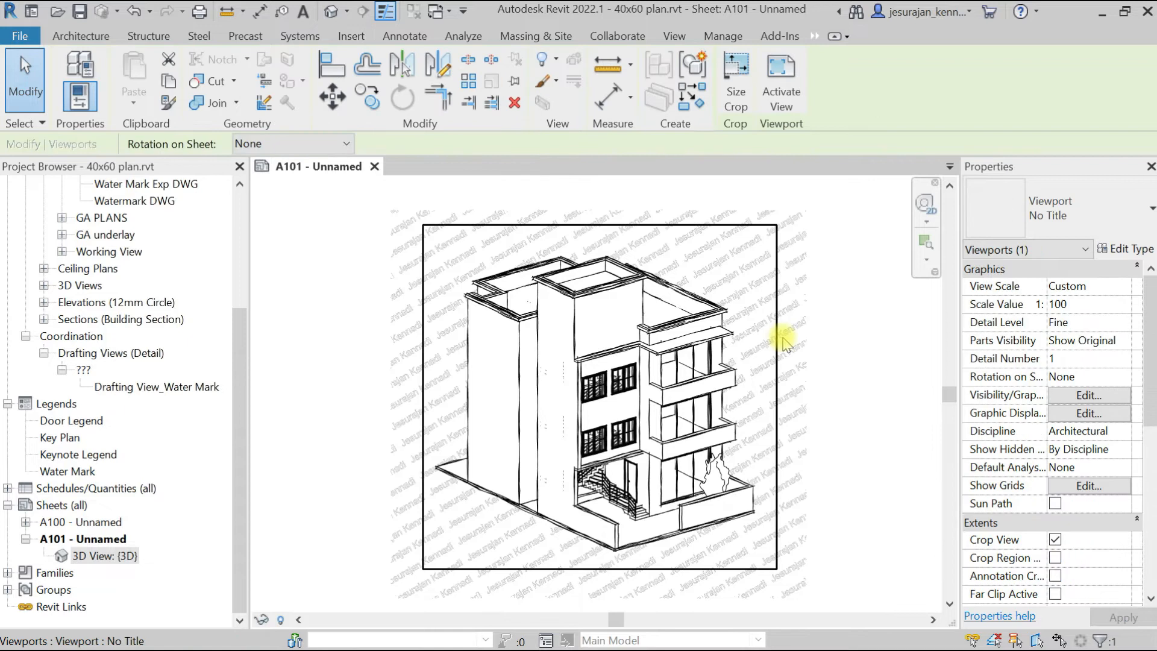
pyautogui.click(676, 237)
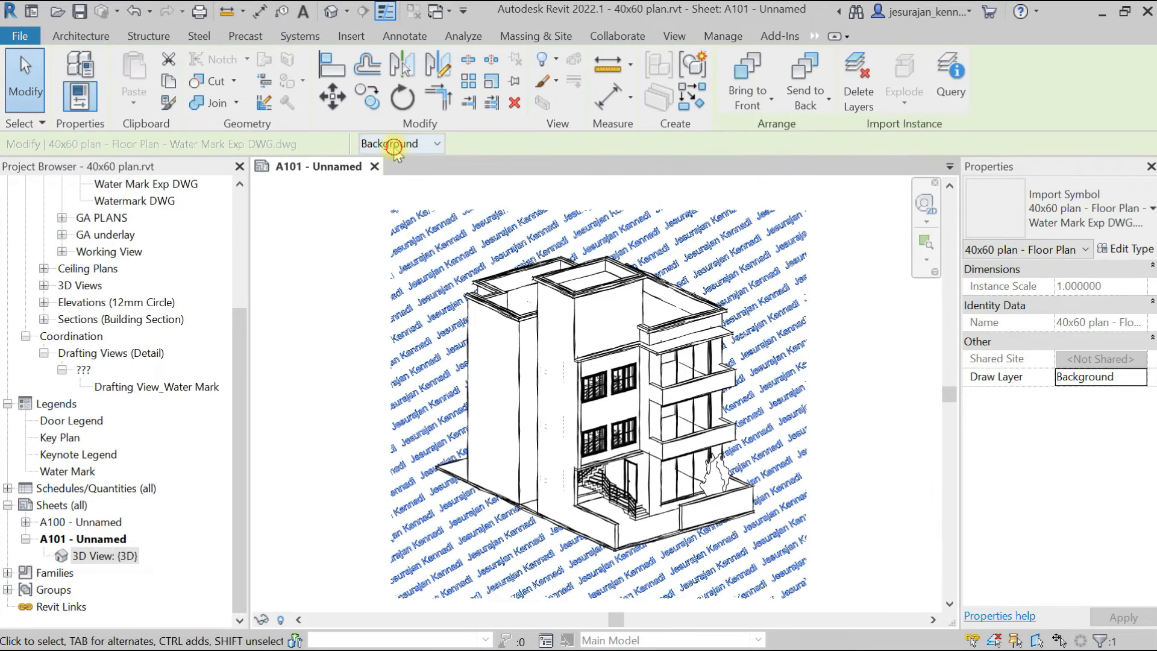
pyautogui.click(400, 144)
pyautogui.click(392, 172)
pyautogui.click(313, 272)
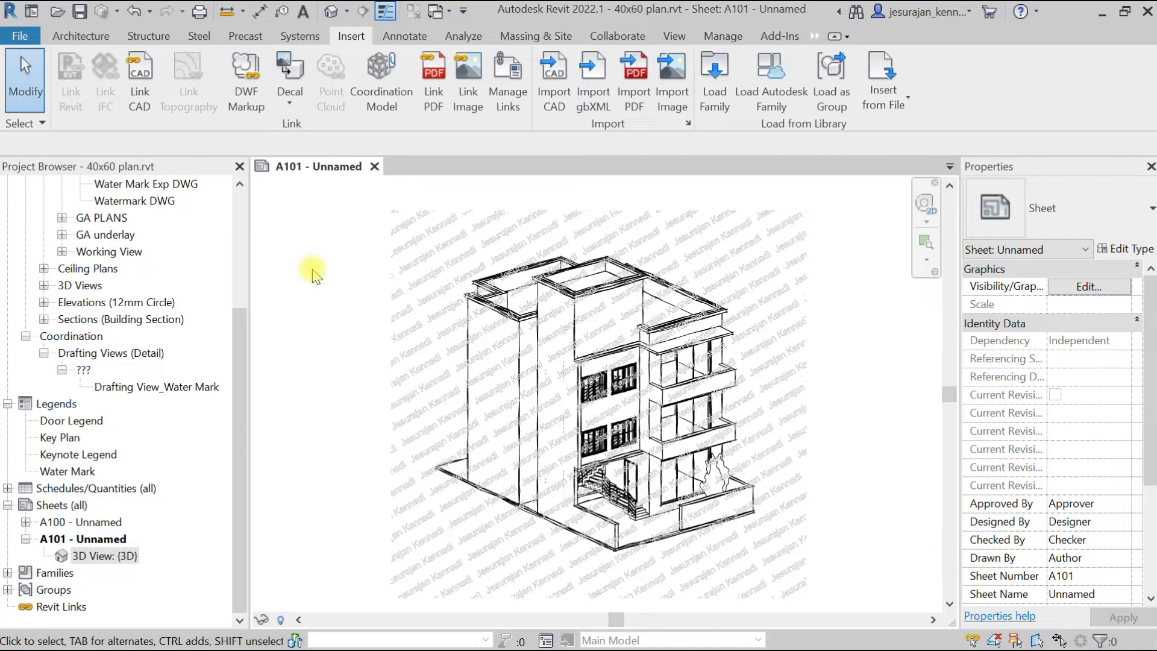
# Step: Send the imported watermark DWG behind the 3D view by setting its draw layer to Background
pyautogui.click(398, 280)
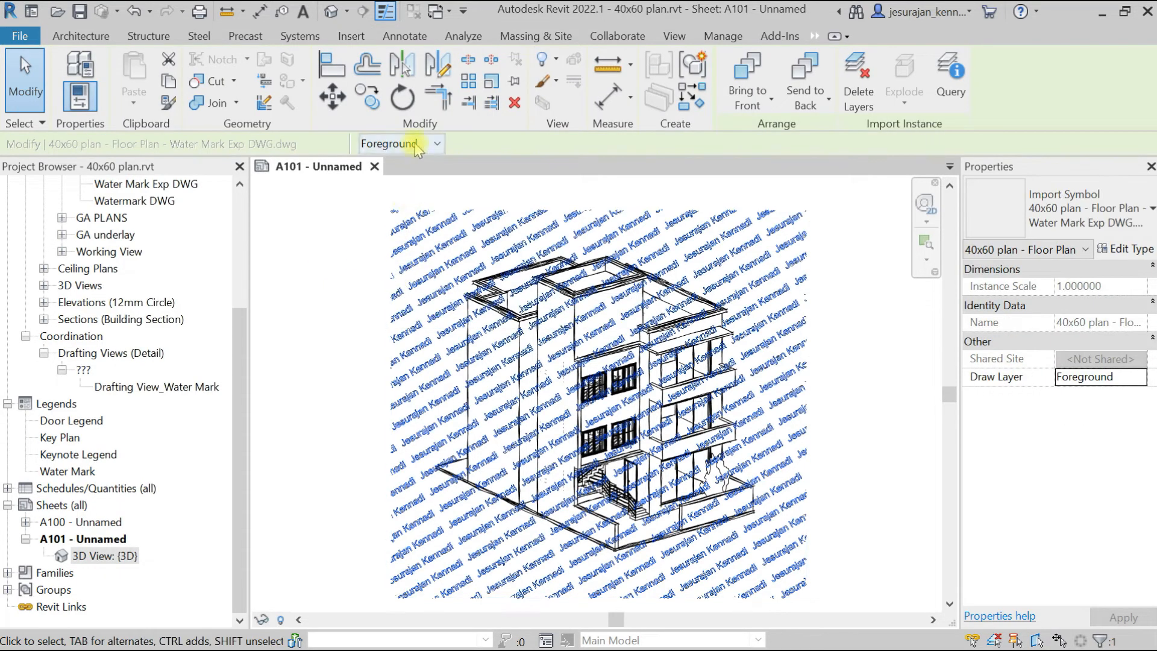
pyautogui.click(418, 145)
pyautogui.click(410, 160)
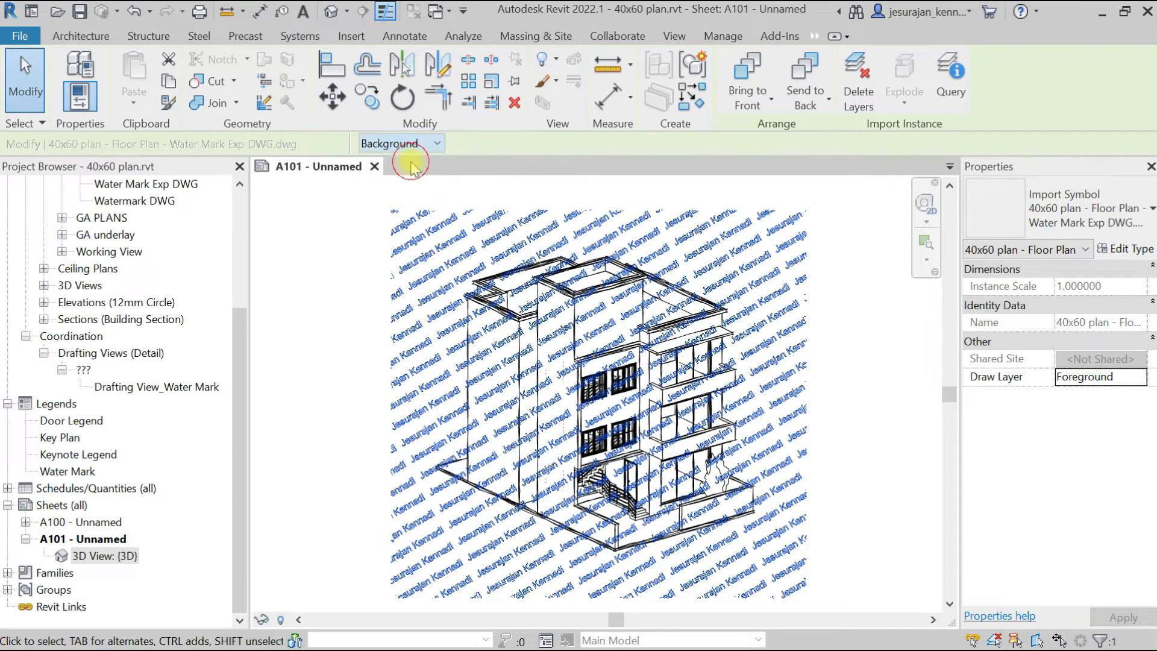
pyautogui.click(348, 272)
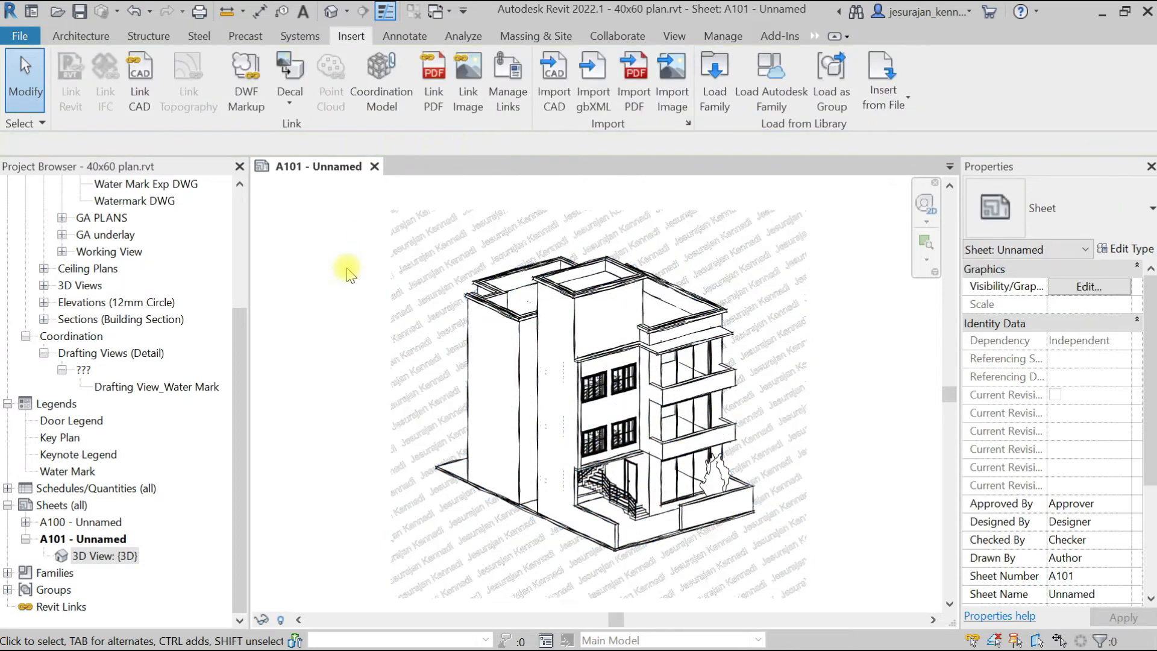
# Step: Bring the imported watermark DWG in front of the 3D view by setting its draw layer to Foreground
pyautogui.click(395, 318)
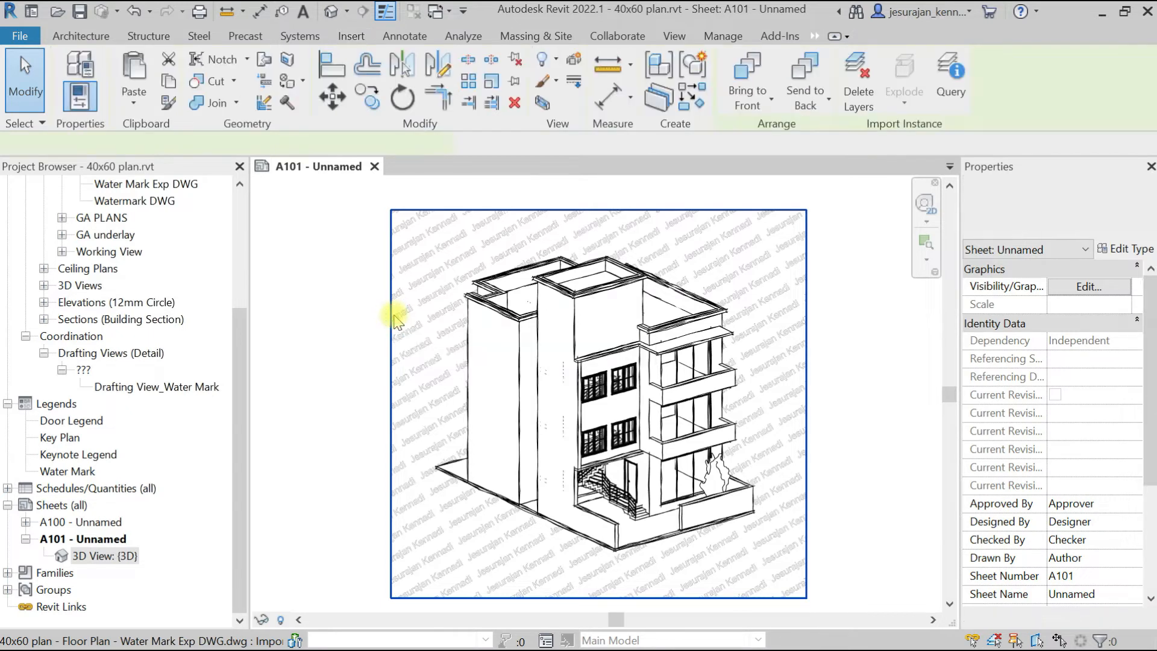
pyautogui.click(395, 145)
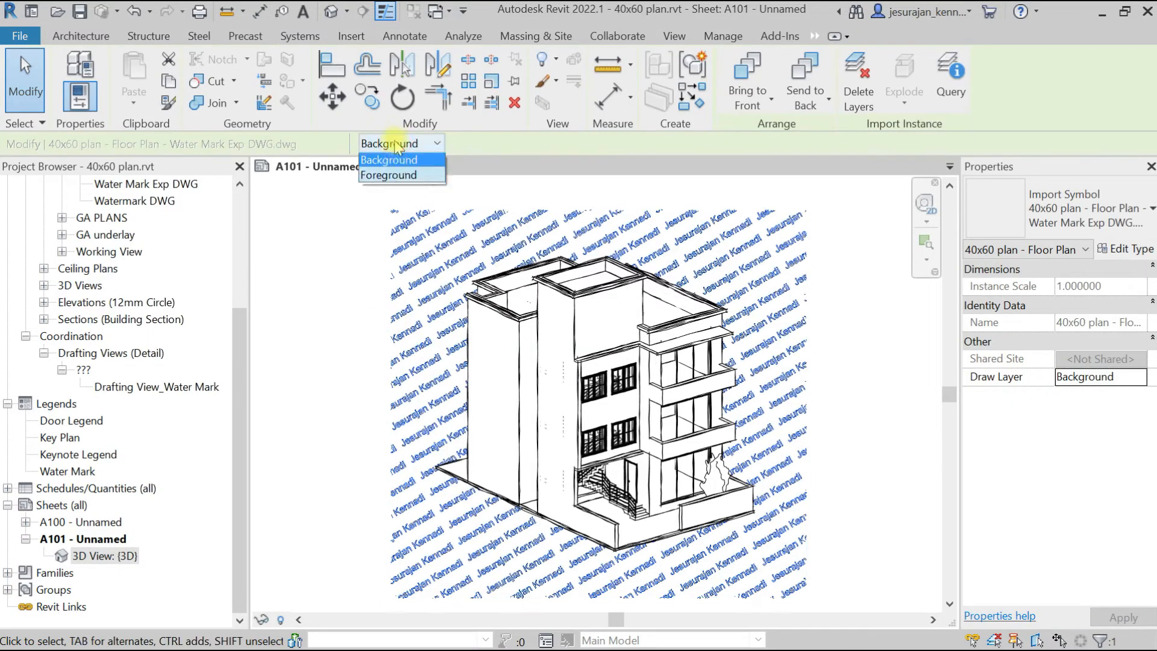
pyautogui.click(398, 175)
pyautogui.click(319, 264)
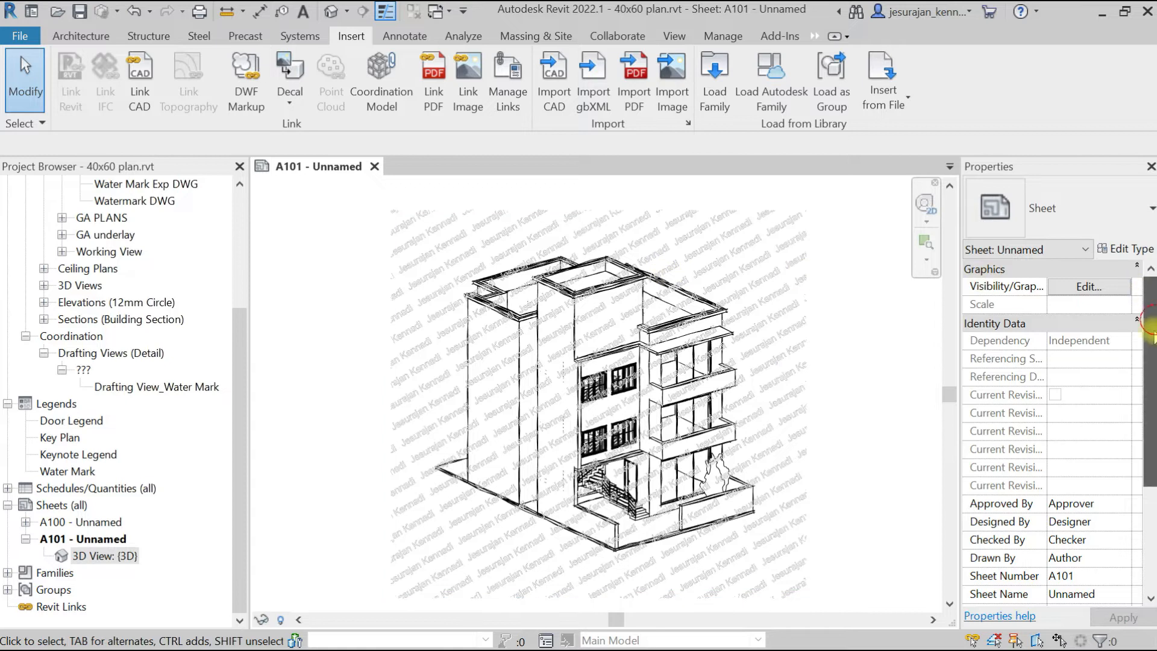
pyautogui.moveTo(1152, 337)
pyautogui.mouseDown()
pyautogui.moveTo(1153, 446)
pyautogui.moveTo(1152, 320)
pyautogui.mouseUp()
pyautogui.click(803, 348)
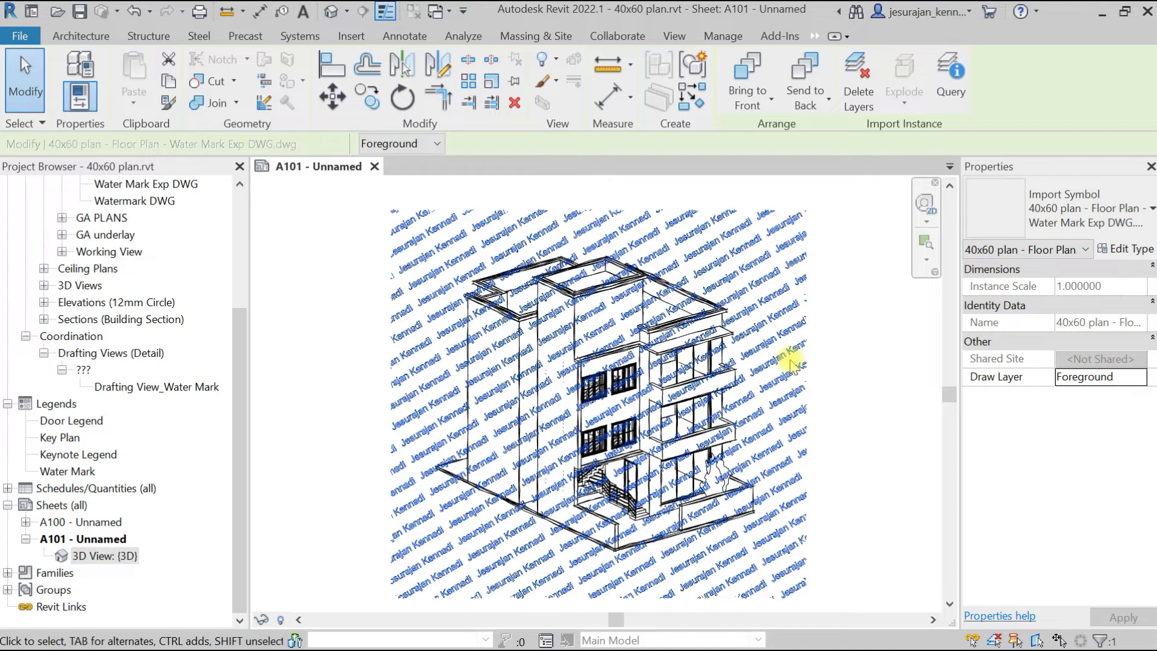
pyautogui.press('Escape')
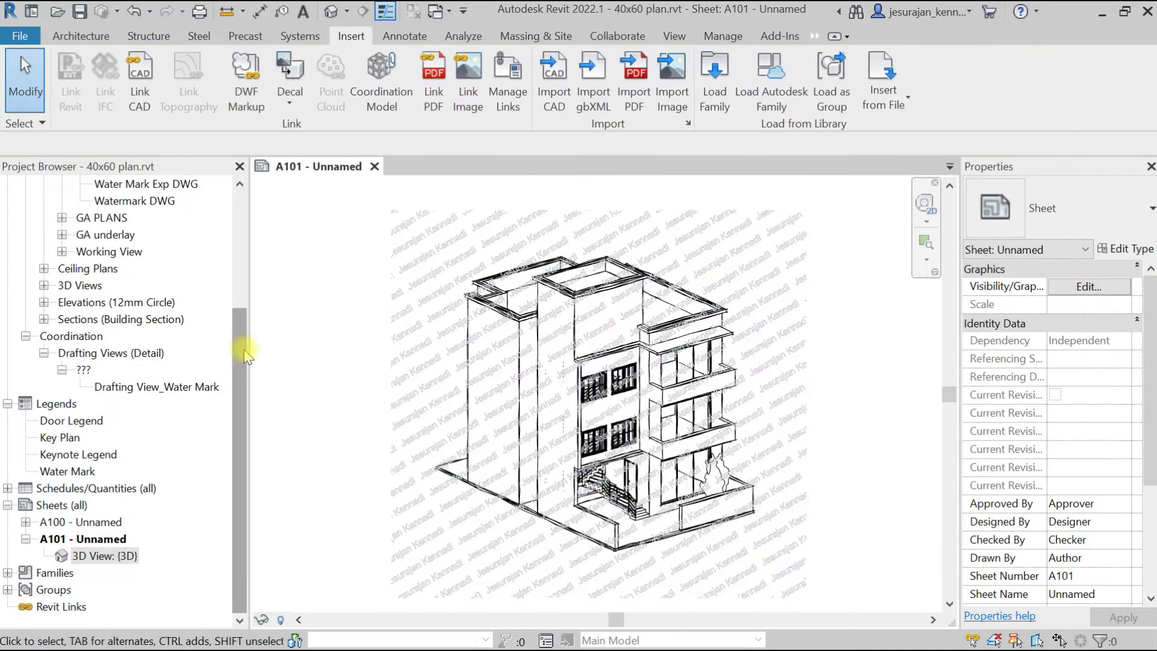
# Step: Open the Watermark DWG floor plan and select its imported watermark to inspect the import symbol
pyautogui.moveTo(244, 352); pyautogui.dragTo(243, 230)
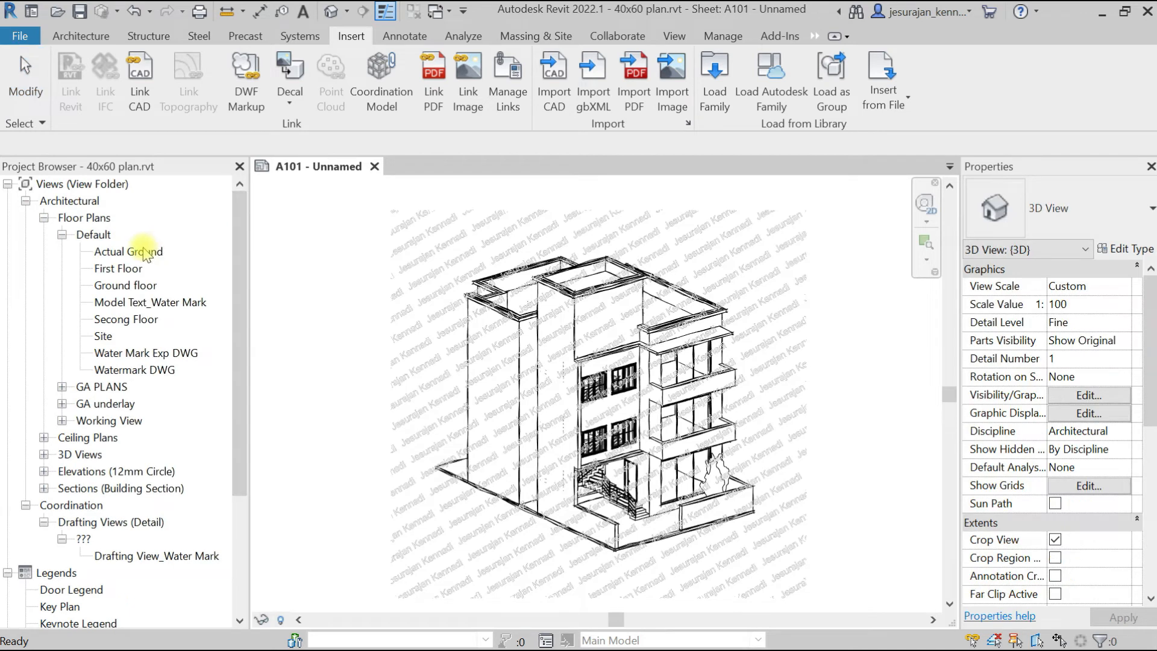
pyautogui.click(155, 374)
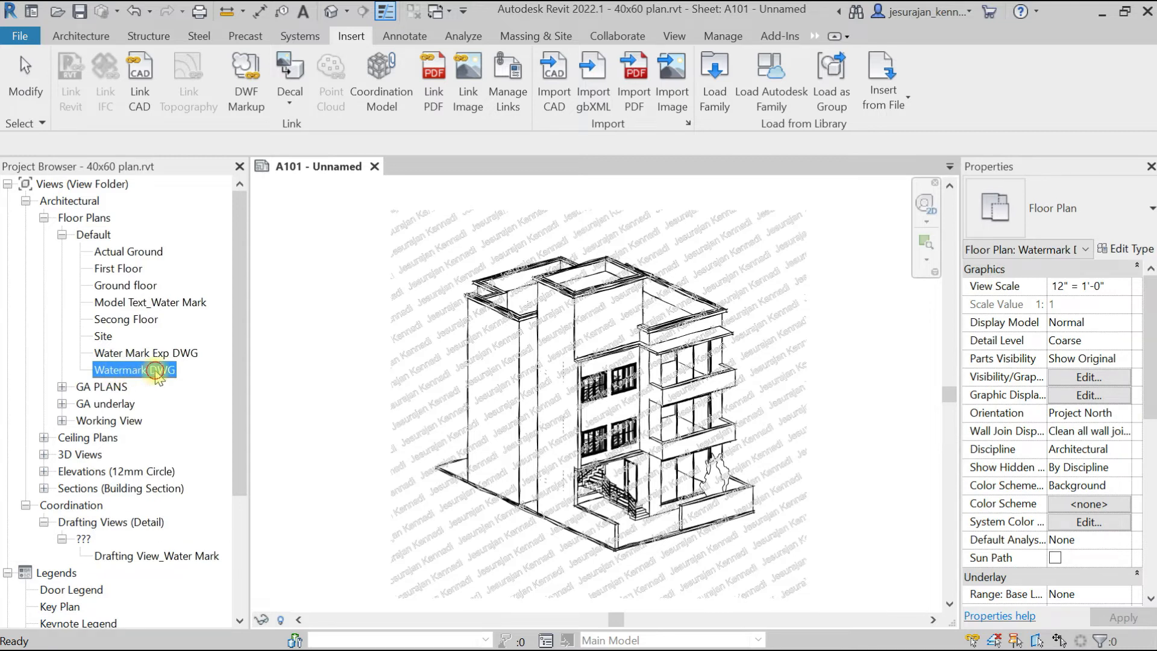
pyautogui.doubleClick(156, 372)
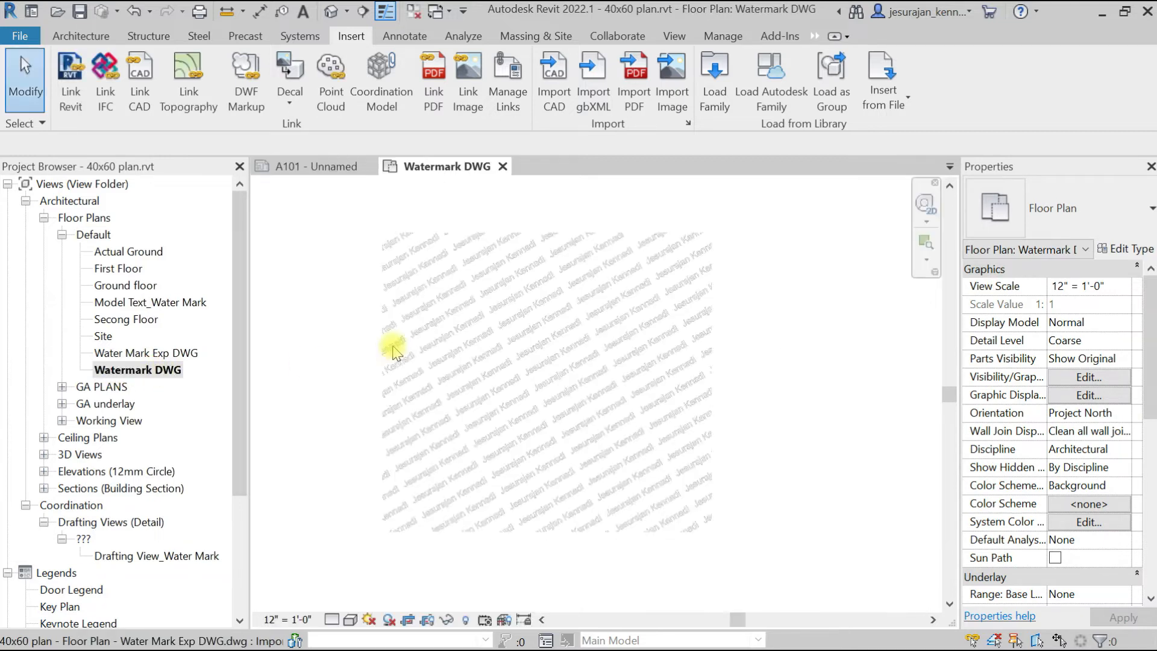
pyautogui.scroll(-1, 393, 349)
pyautogui.click(508, 283)
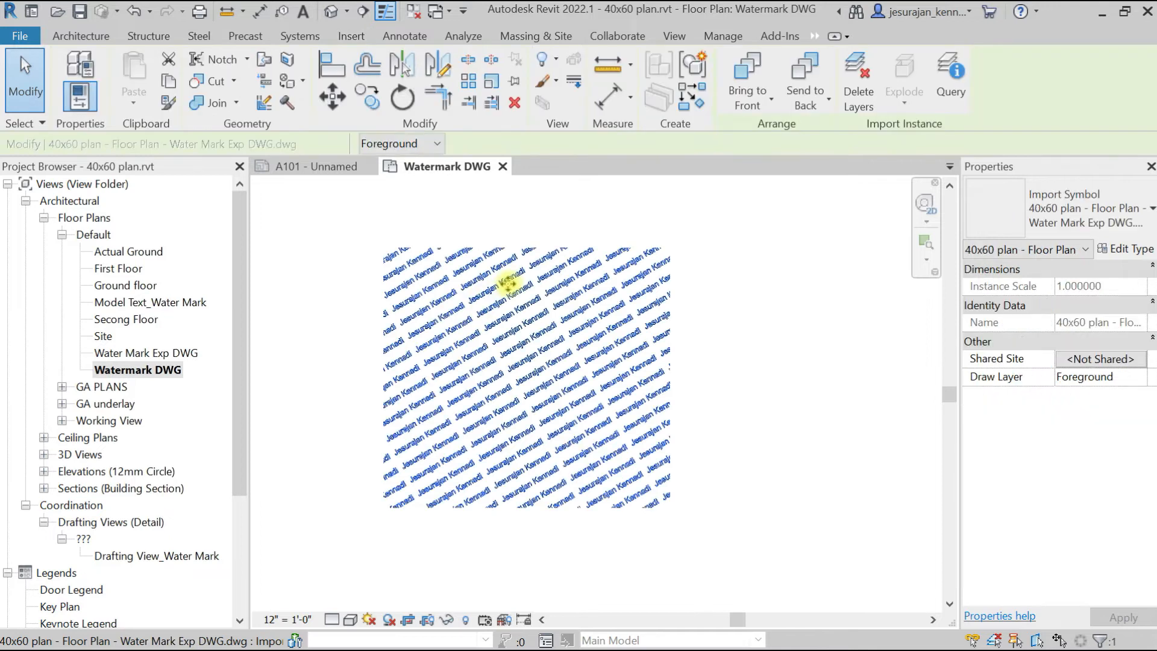
pyautogui.click(807, 346)
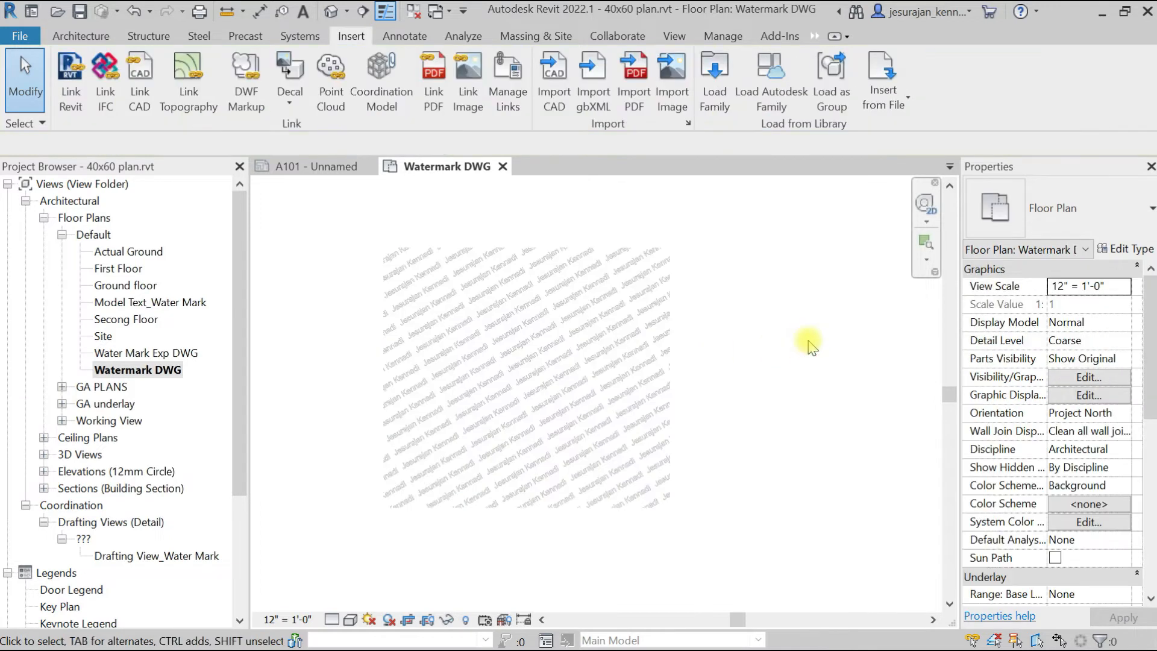
# Step: Show the crop region of the Watermark DWG floor plan and select its boundary
pyautogui.scroll(-5, 1036, 433)
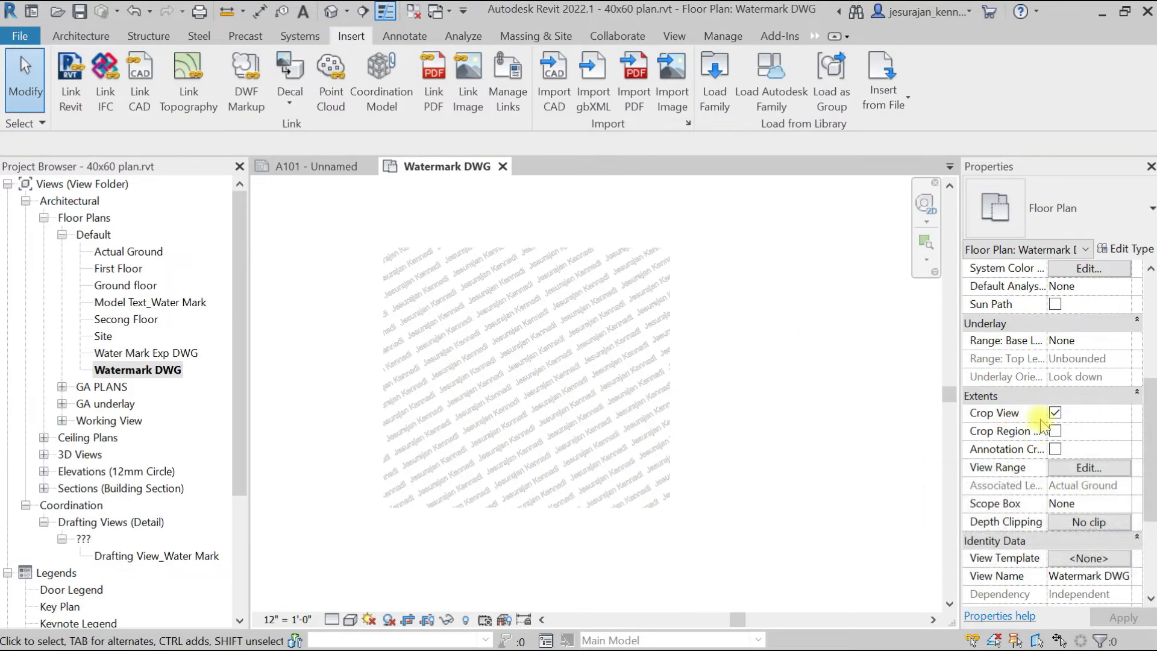
pyautogui.click(1055, 431)
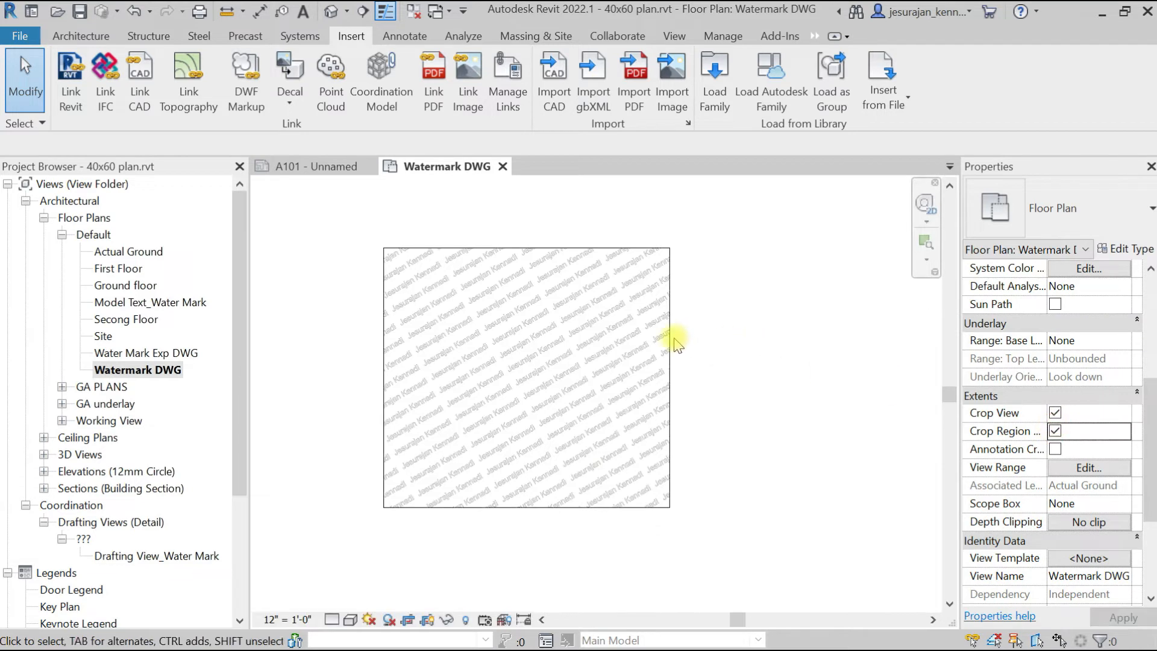
pyautogui.click(671, 336)
# Step: Enlarge the crop region on all four sides so that it extends beyond the watermark
pyautogui.moveTo(667, 378); pyautogui.dragTo(834, 378)
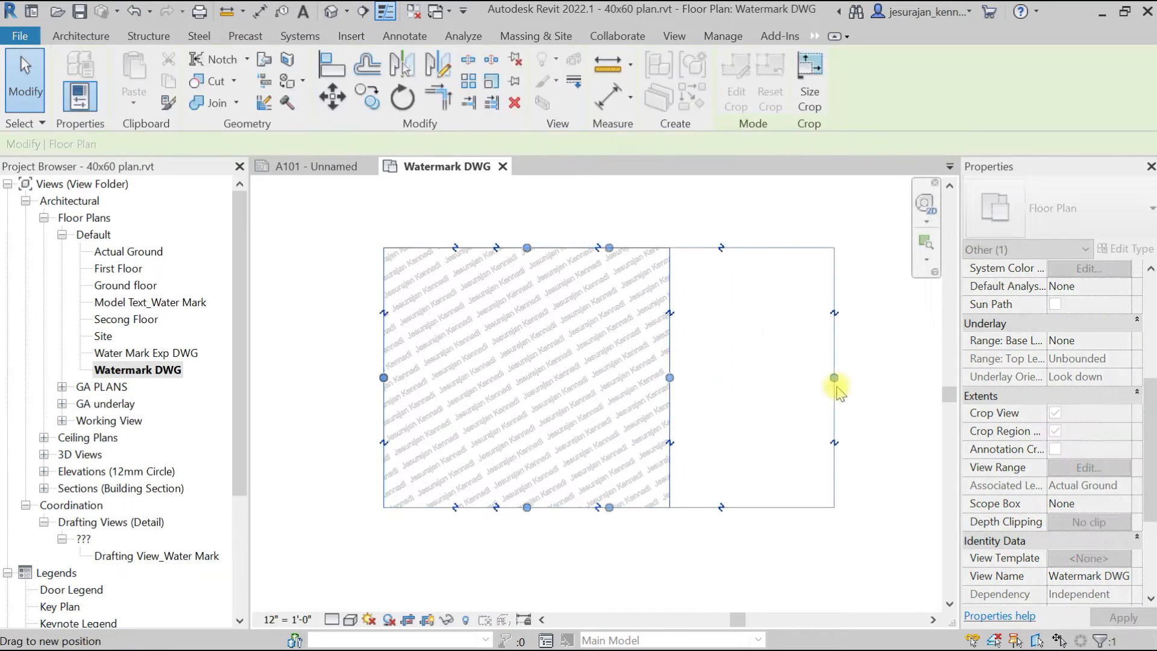
pyautogui.moveTo(610, 507); pyautogui.dragTo(610, 601)
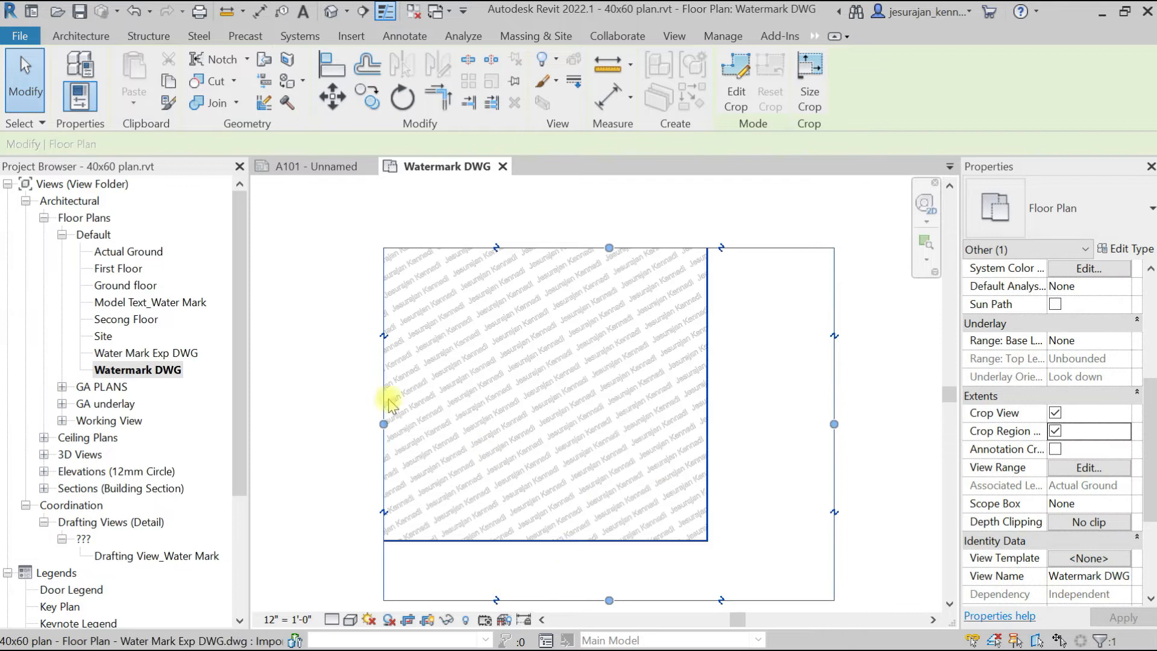
pyautogui.moveTo(384, 425); pyautogui.dragTo(280, 425)
pyautogui.scroll(-2, 483, 434)
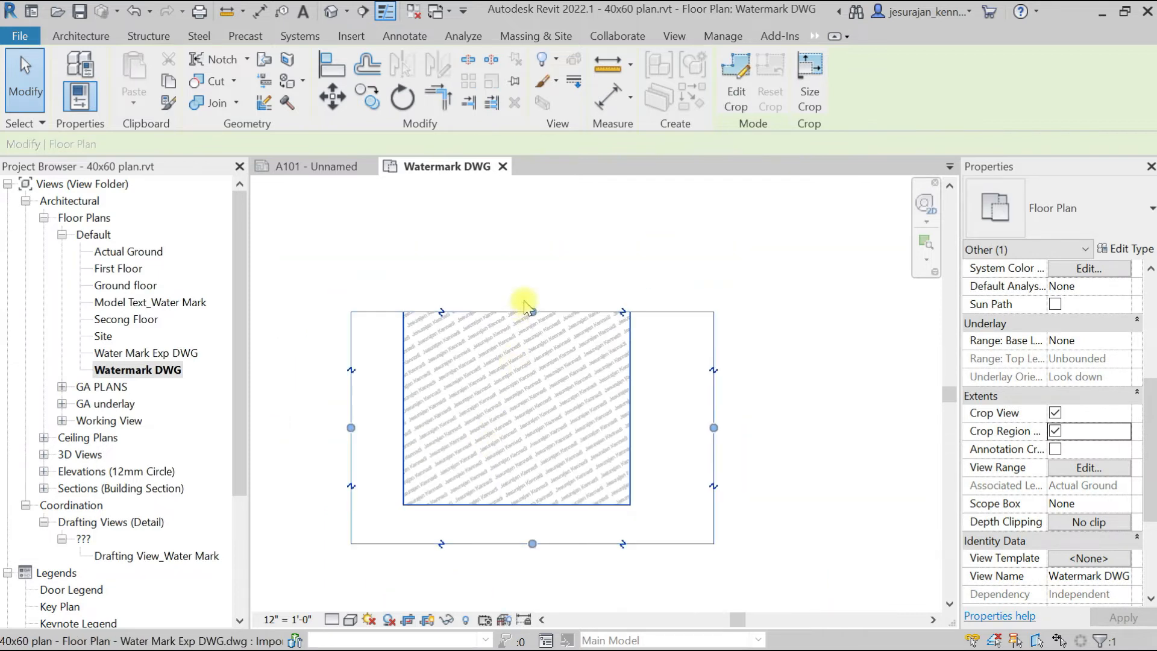
pyautogui.moveTo(531, 307); pyautogui.dragTo(531, 251)
pyautogui.press('Escape')
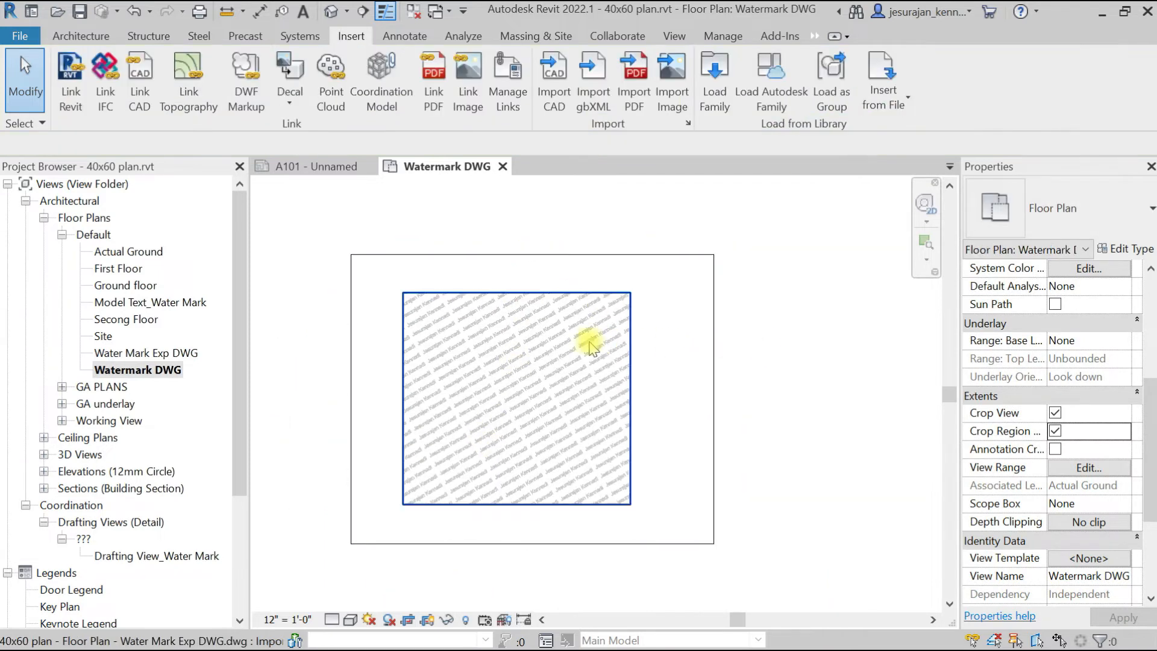
# Step: Select the imported watermark DWG within the enlarged crop region to check its extent
pyautogui.click(593, 346)
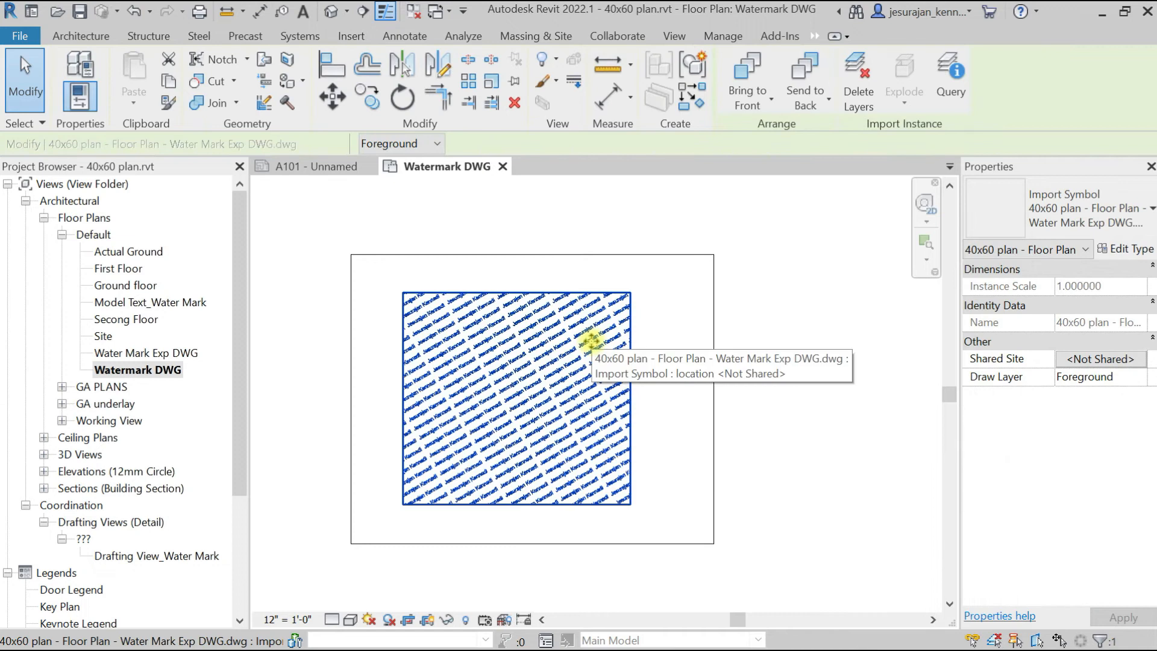
pyautogui.scroll(-1, 589, 342)
pyautogui.click(659, 404)
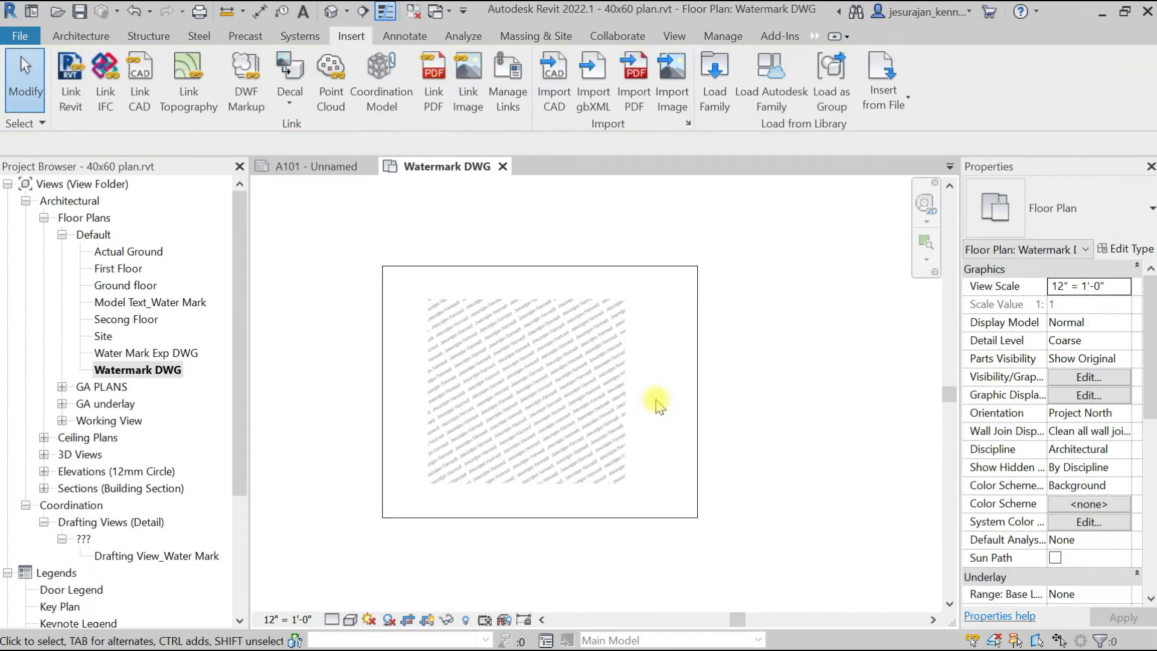
pyautogui.click(621, 369)
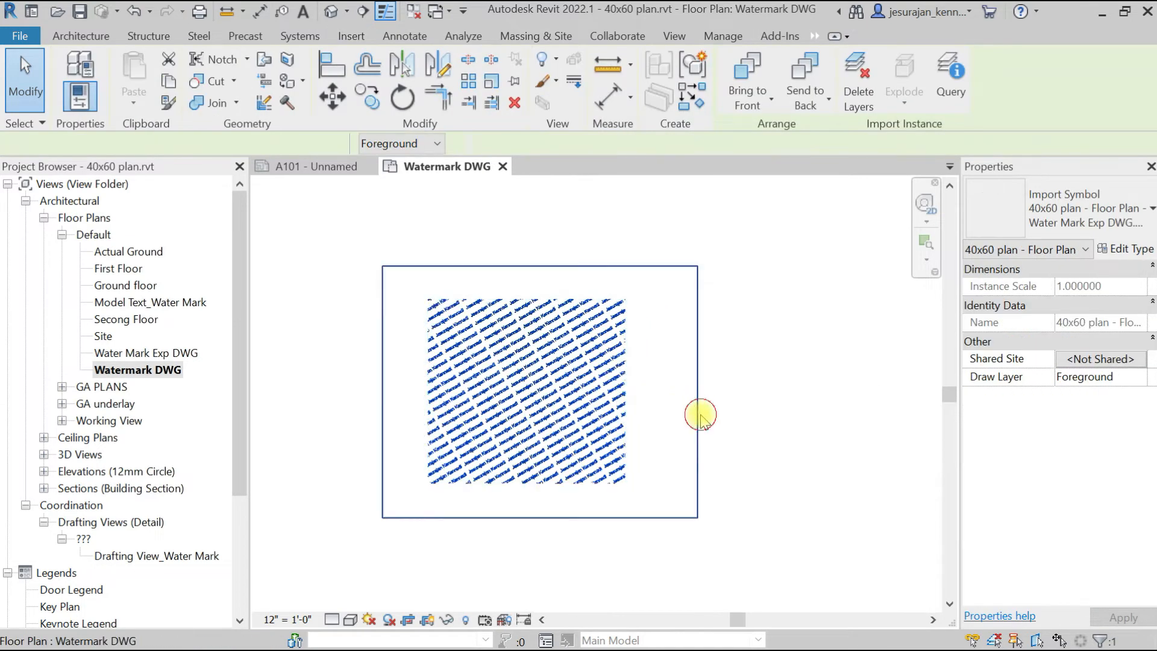
# Step: Shrink the crop region on all four sides so that its boundary lies inside the watermark pattern
pyautogui.click(697, 401)
pyautogui.moveTo(698, 391); pyautogui.dragTo(611, 396)
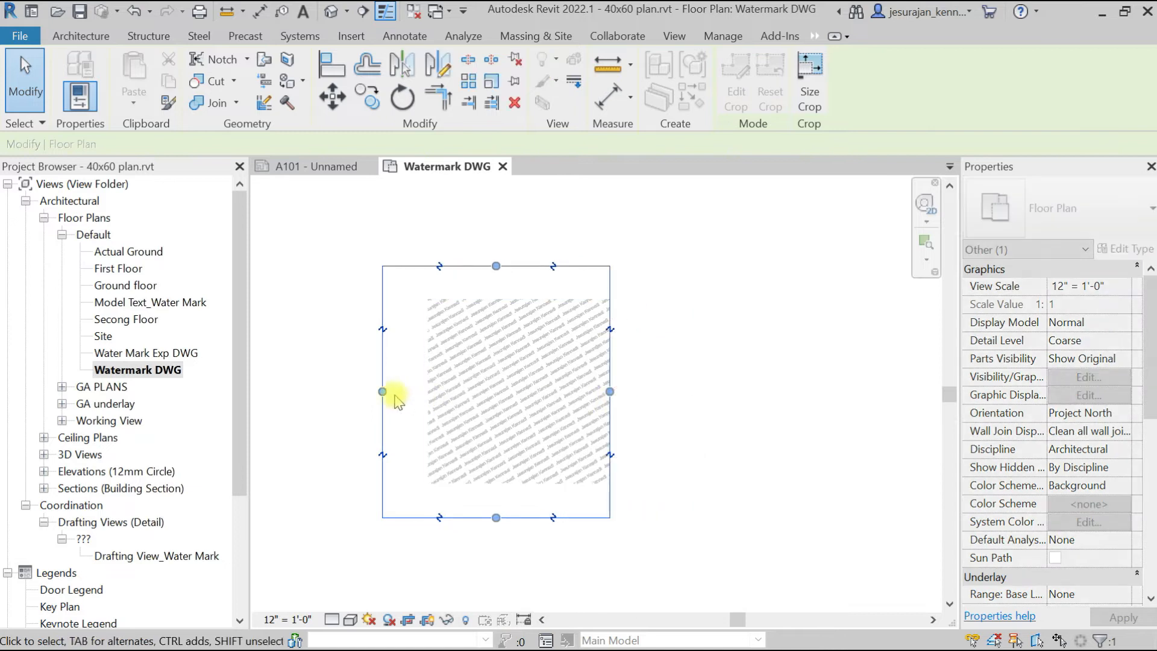
pyautogui.moveTo(382, 392); pyautogui.dragTo(451, 391)
pyautogui.moveTo(524, 273); pyautogui.dragTo(524, 328)
pyautogui.moveTo(530, 518); pyautogui.dragTo(594, 448)
pyautogui.click(688, 400)
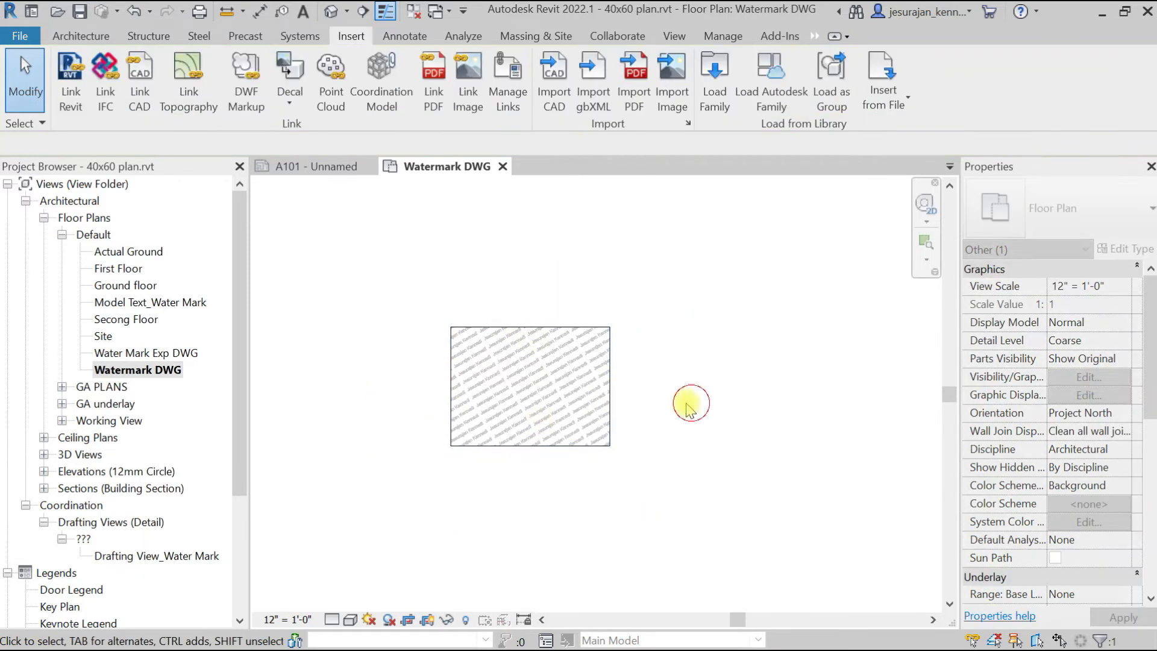
pyautogui.press('z')
pyautogui.press('f')
pyautogui.scroll(-2, 681, 399)
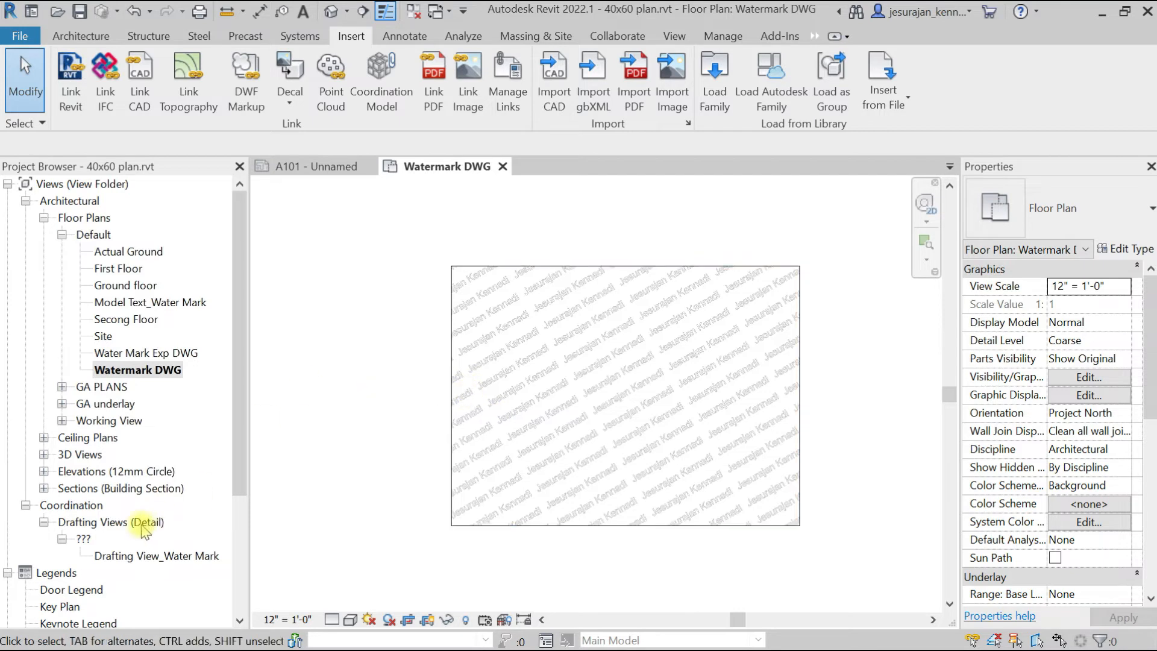
# Step: Return to sheet A101 and turn off imported categories in its visibility/graphic overrides
pyautogui.scroll(-3, 143, 531)
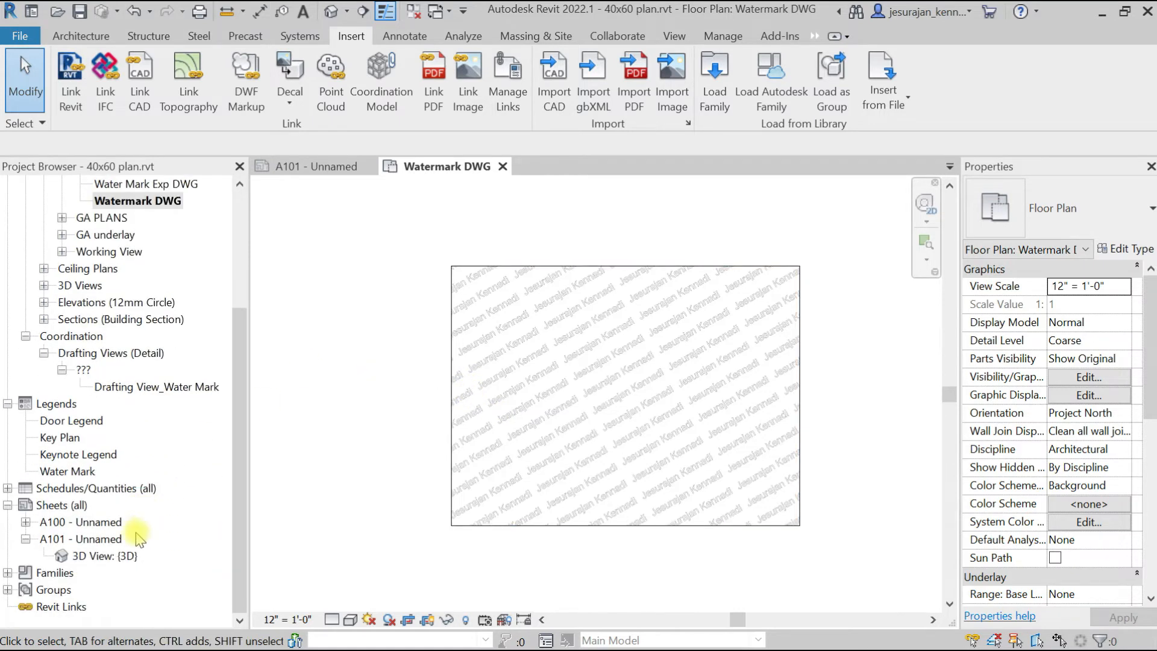
pyautogui.doubleClick(93, 539)
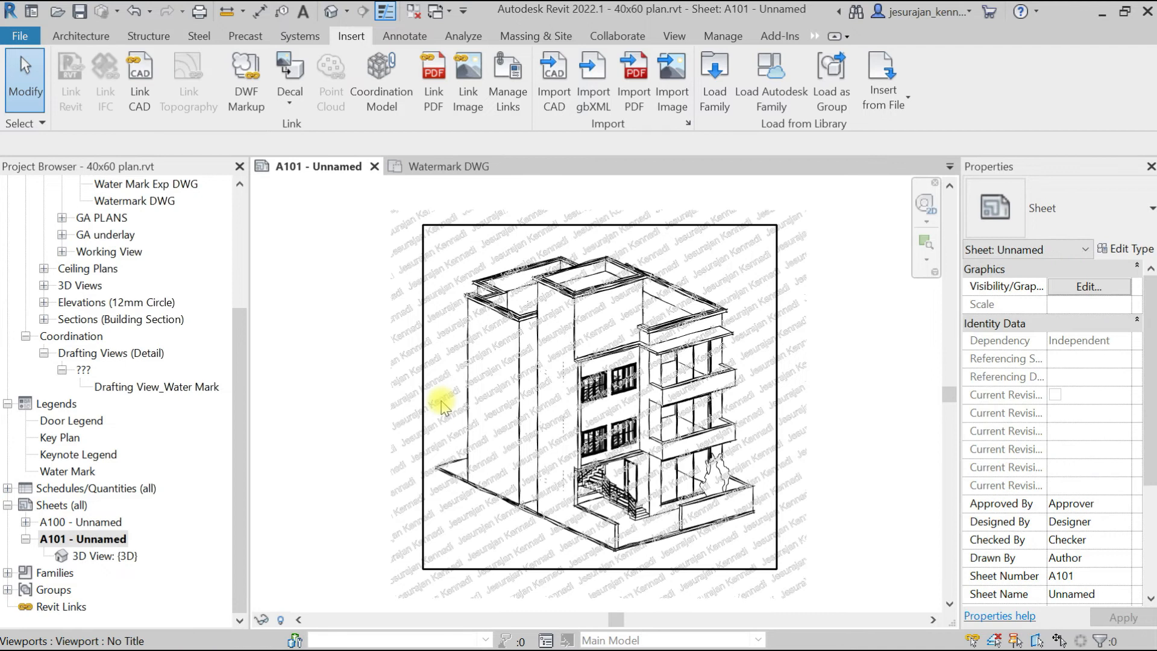
pyautogui.click(711, 350)
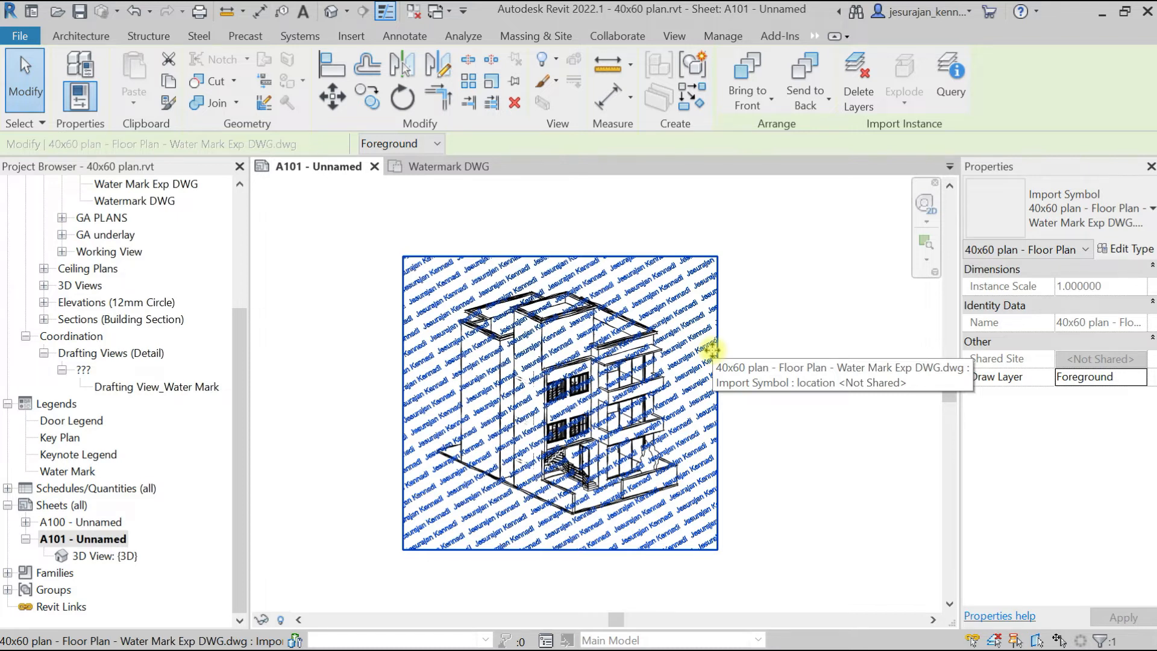
pyautogui.press('v')
pyautogui.press('v')
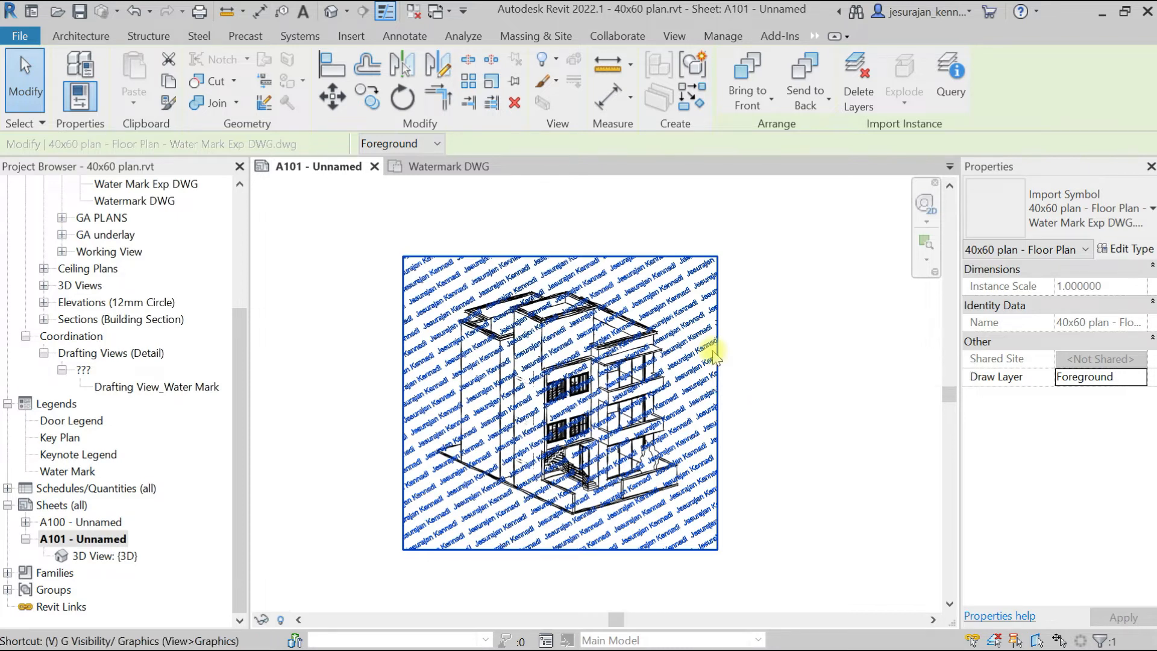
pyautogui.click(468, 99)
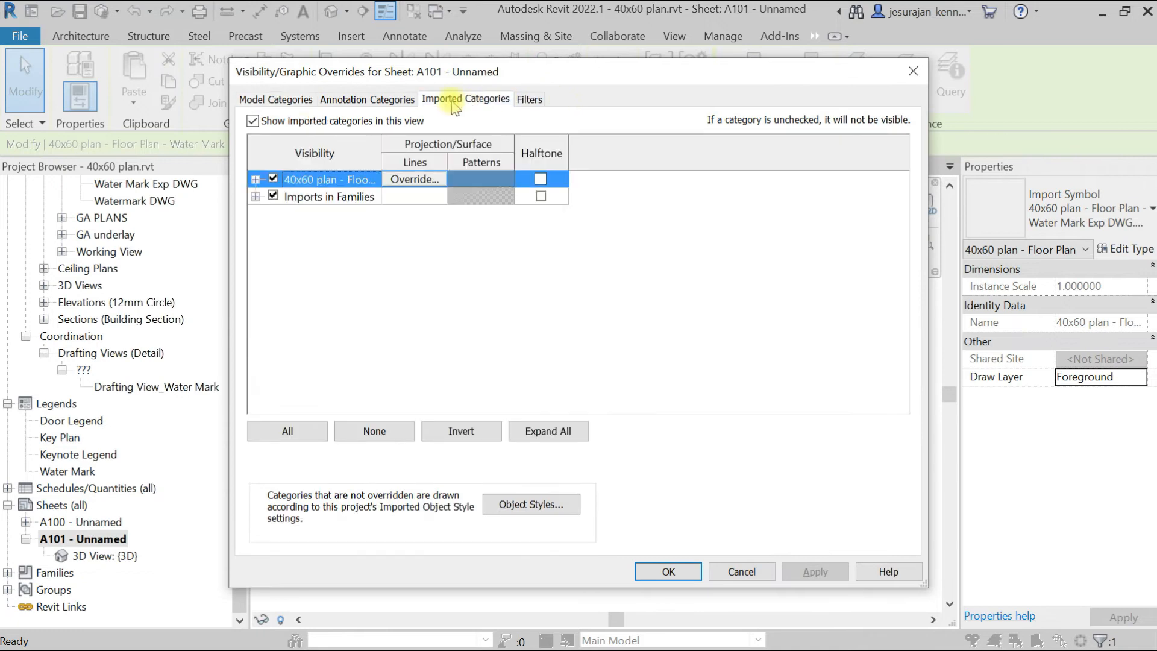
pyautogui.click(297, 120)
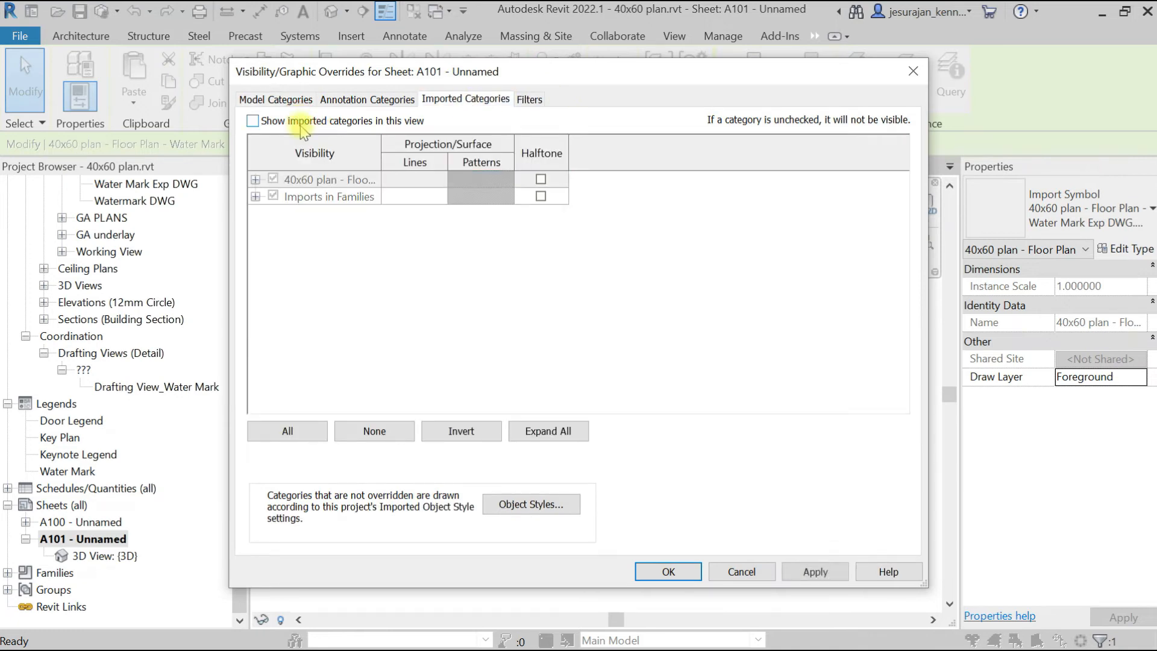
pyautogui.click(668, 572)
pyautogui.click(774, 395)
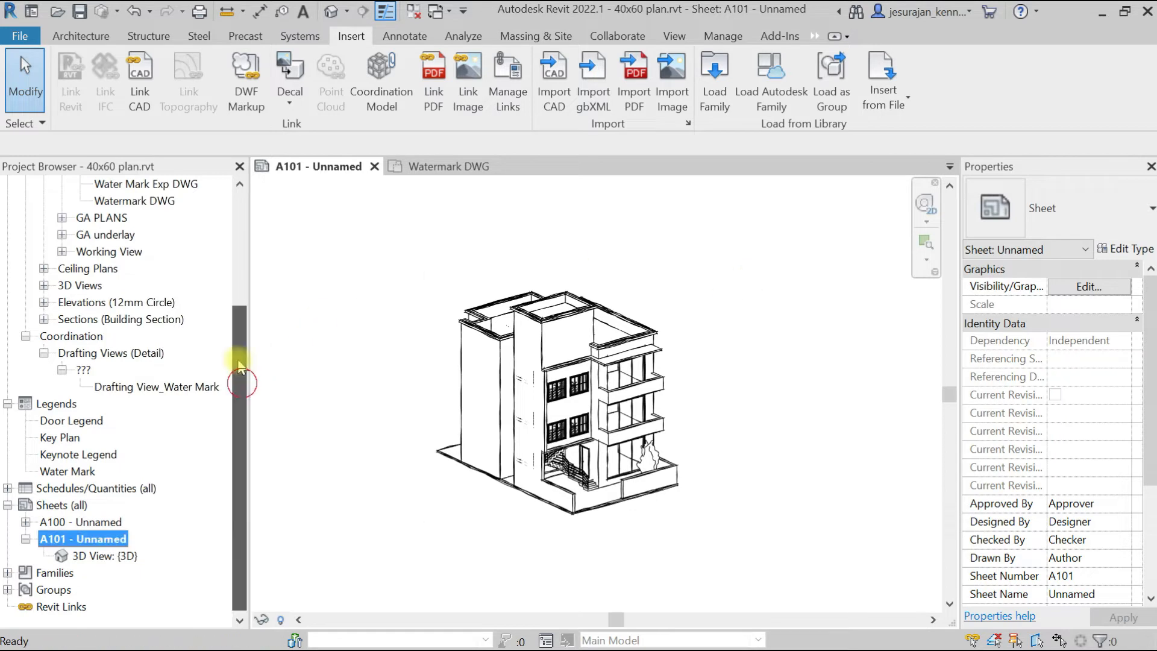
# Step: Place the Watermark DWG floor plan on sheet A101 over the 3D view of the building
pyautogui.moveTo(243, 379); pyautogui.dragTo(233, 272)
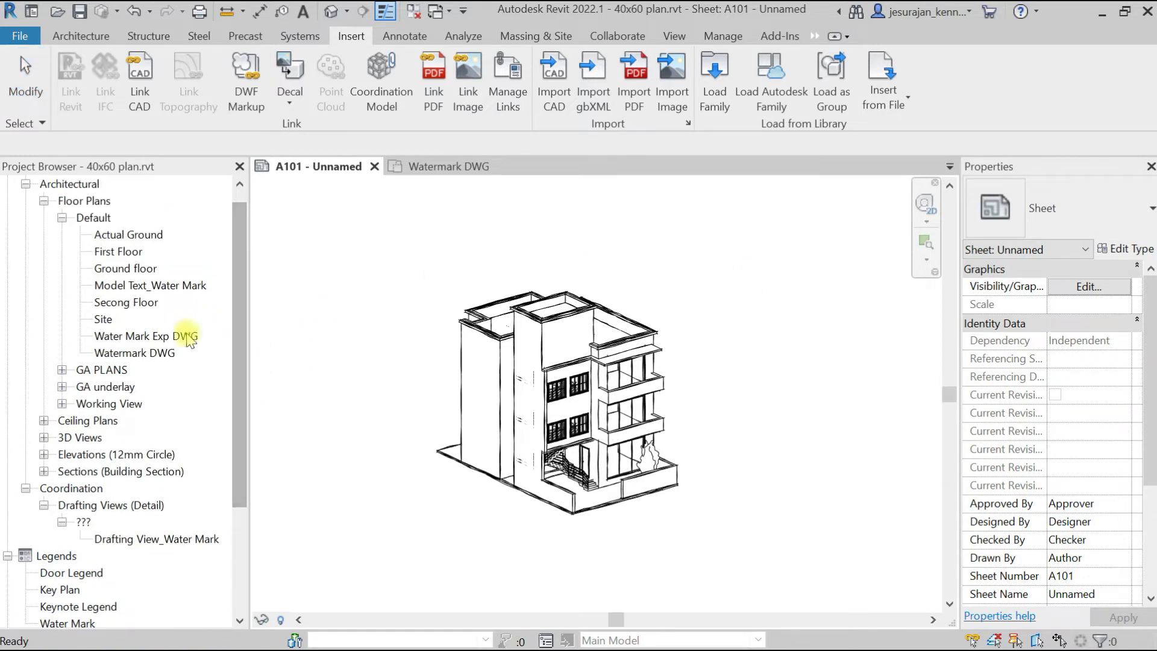
pyautogui.click(156, 355)
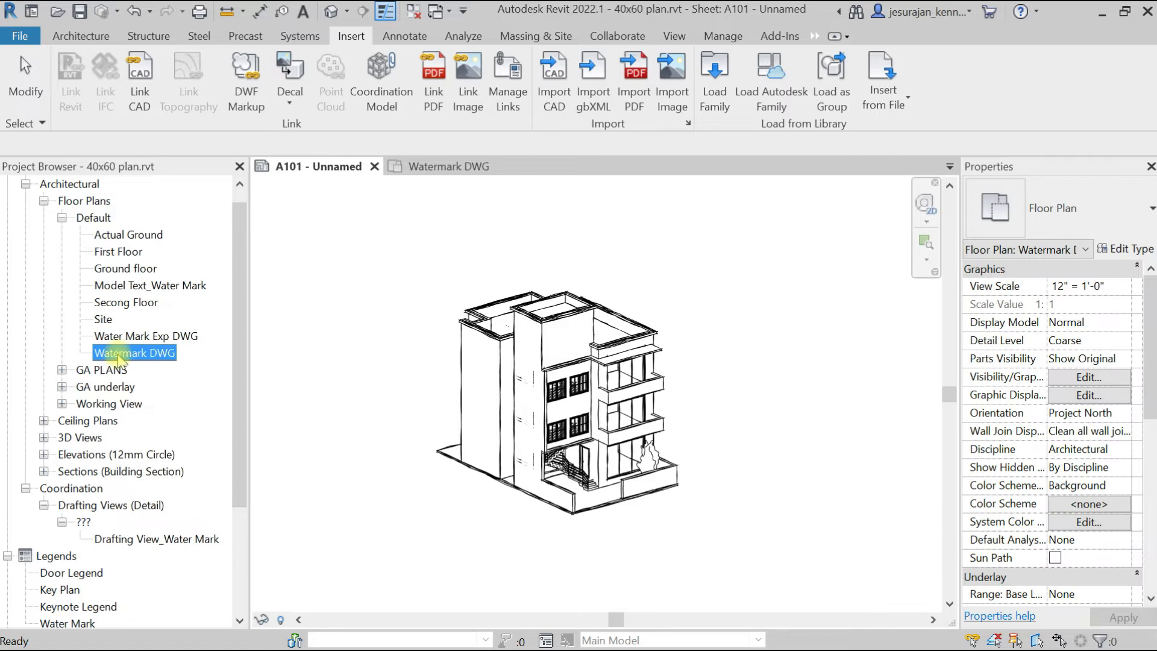
pyautogui.click(564, 391)
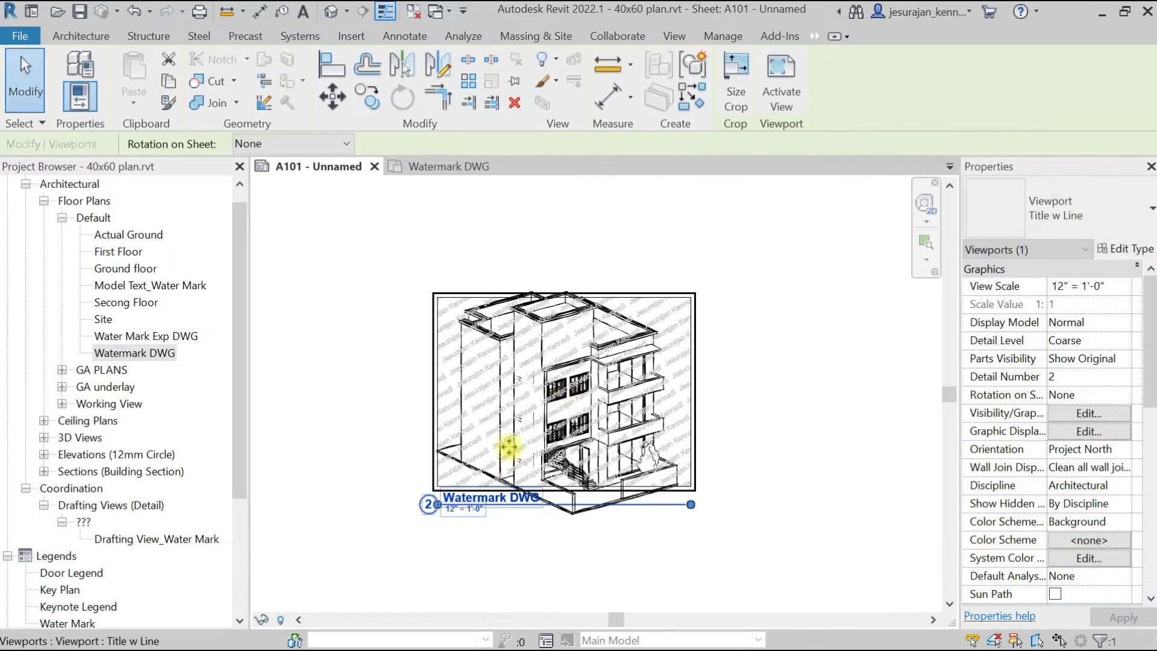
# Step: Change the Watermark DWG viewport type to No Title
pyautogui.click(1055, 223)
pyautogui.click(986, 304)
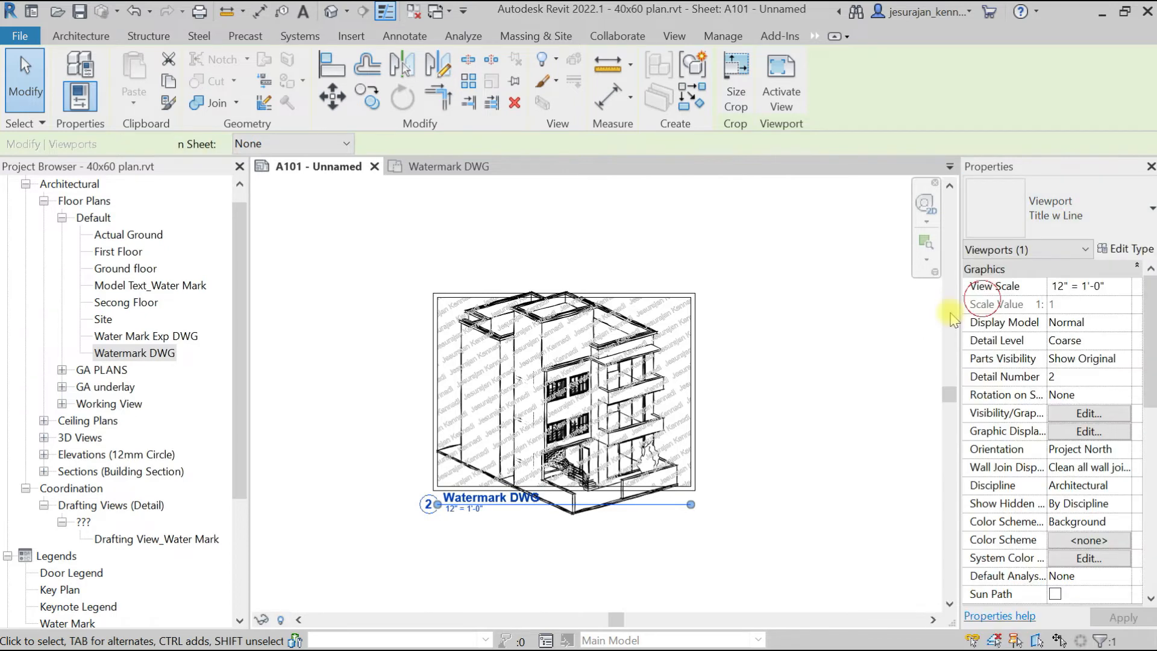
pyautogui.click(808, 335)
# Step: Activate the Watermark DWG viewport, extend its crop region on all four sides until it encloses the whole building, and deactivate the view
pyautogui.click(645, 328)
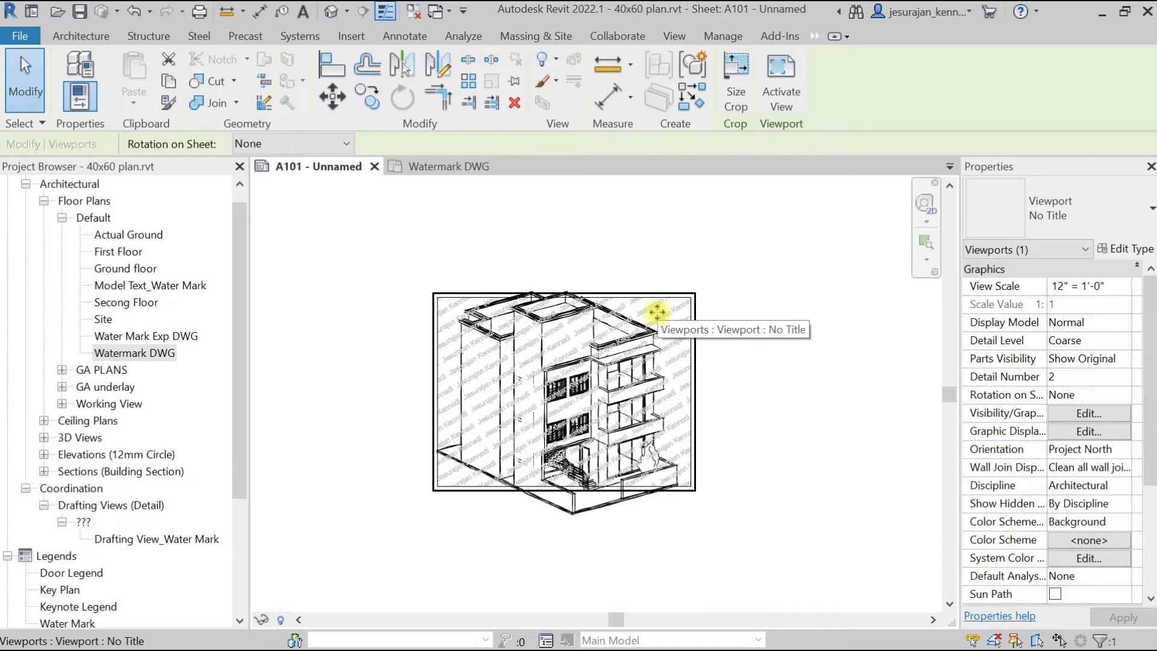
pyautogui.doubleClick(657, 310)
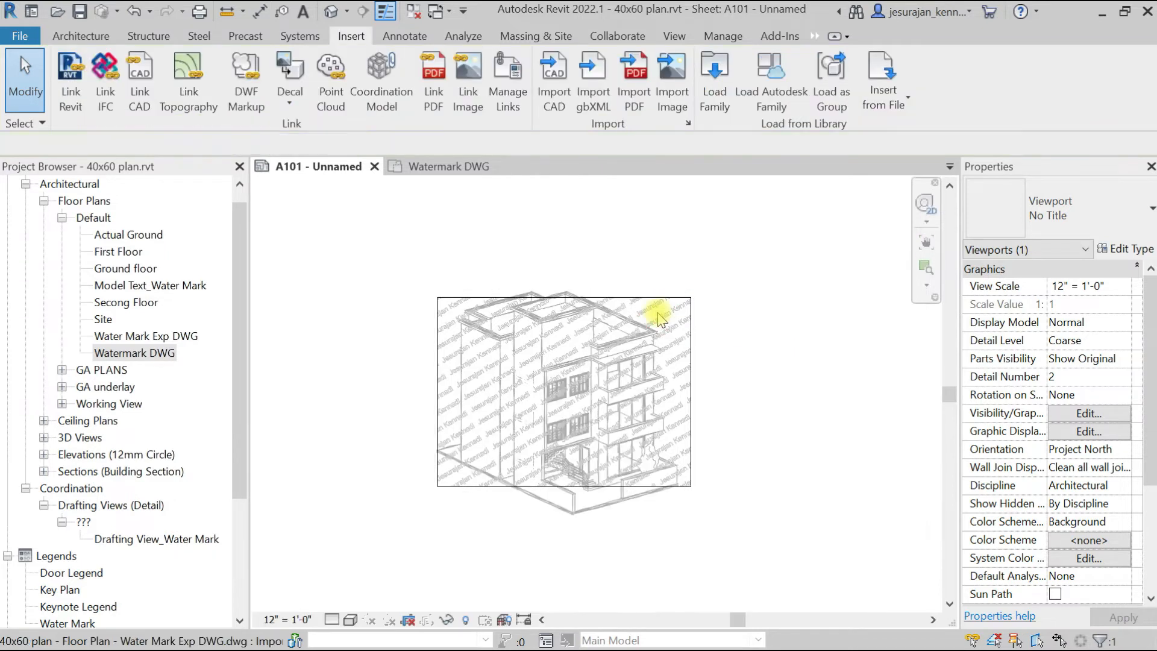
pyautogui.click(655, 301)
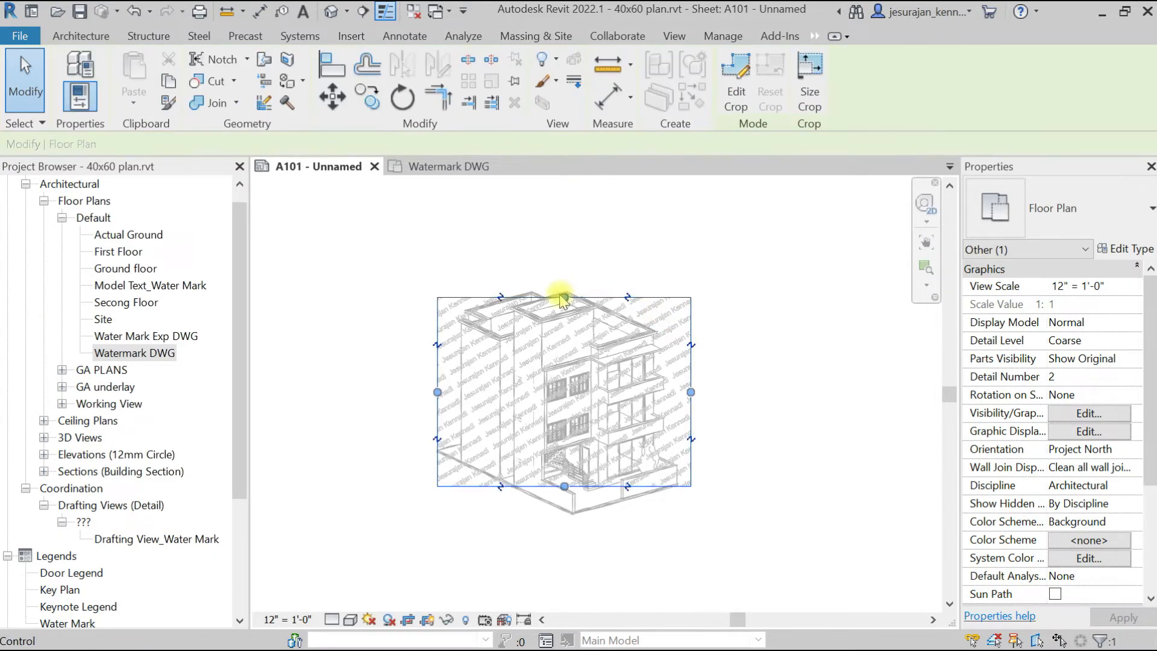
pyautogui.moveTo(564, 297); pyautogui.dragTo(564, 275)
pyautogui.moveTo(564, 486); pyautogui.dragTo(564, 527)
pyautogui.moveTo(692, 401); pyautogui.dragTo(707, 401)
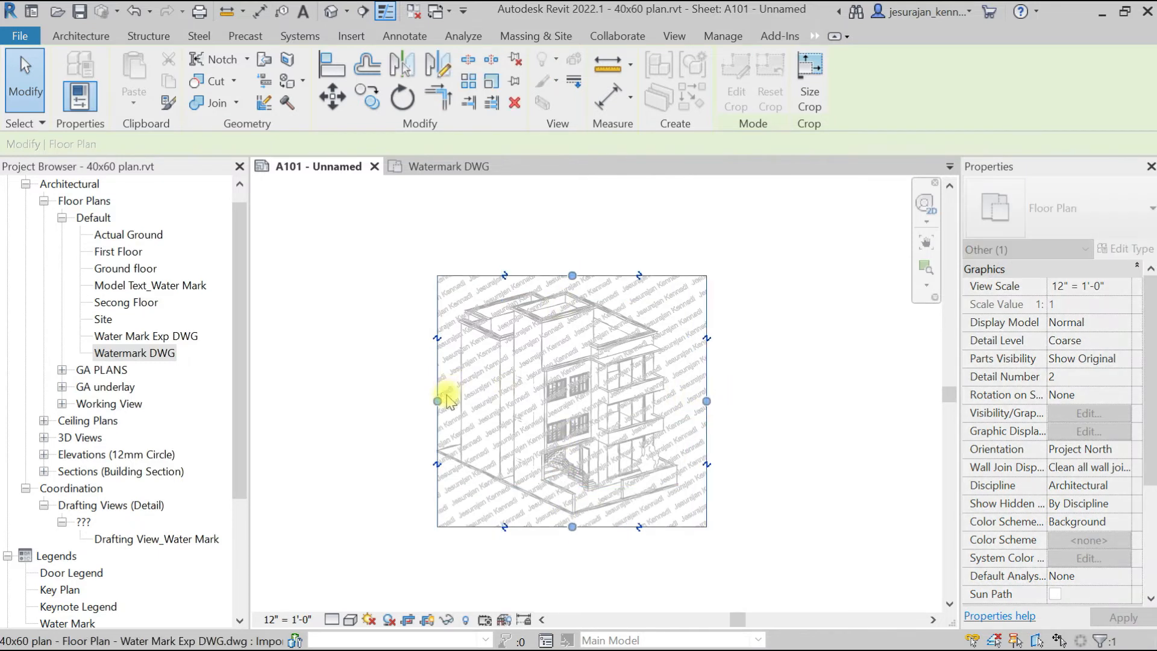
pyautogui.moveTo(438, 401); pyautogui.dragTo(419, 403)
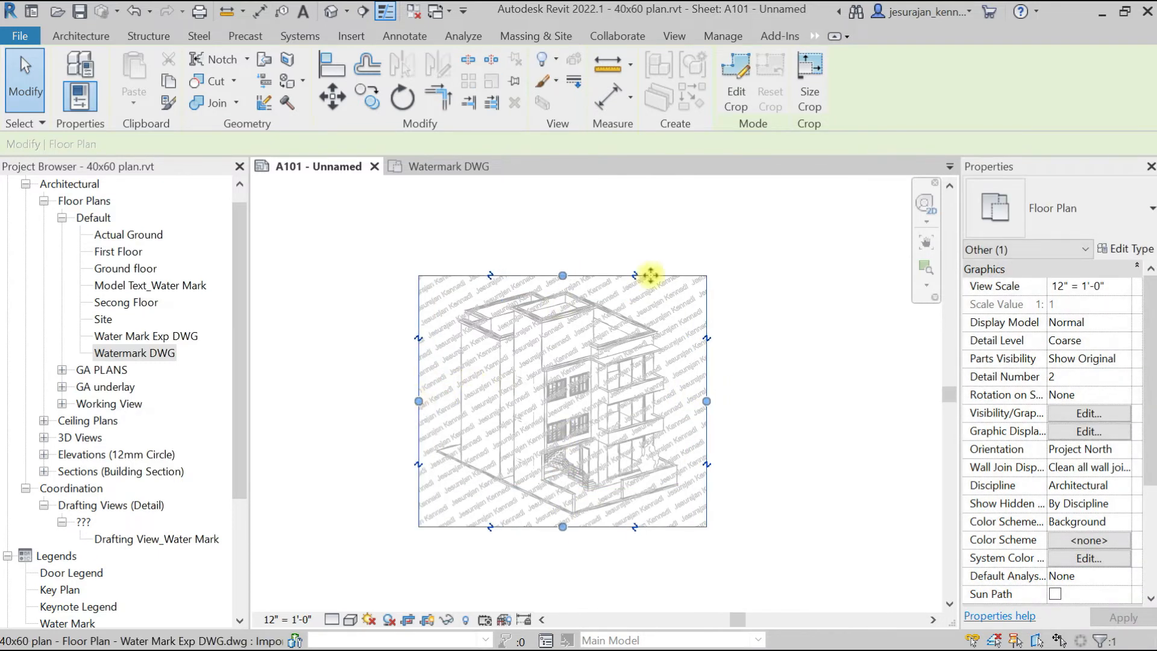
pyautogui.rightClick(760, 286)
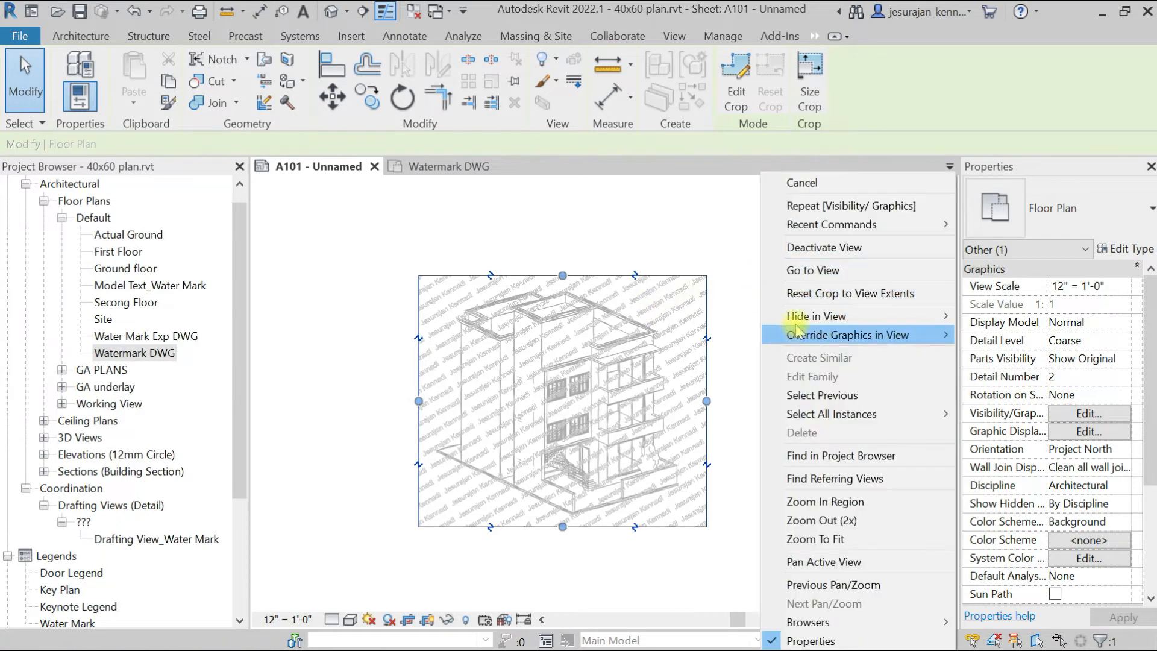
pyautogui.click(812, 246)
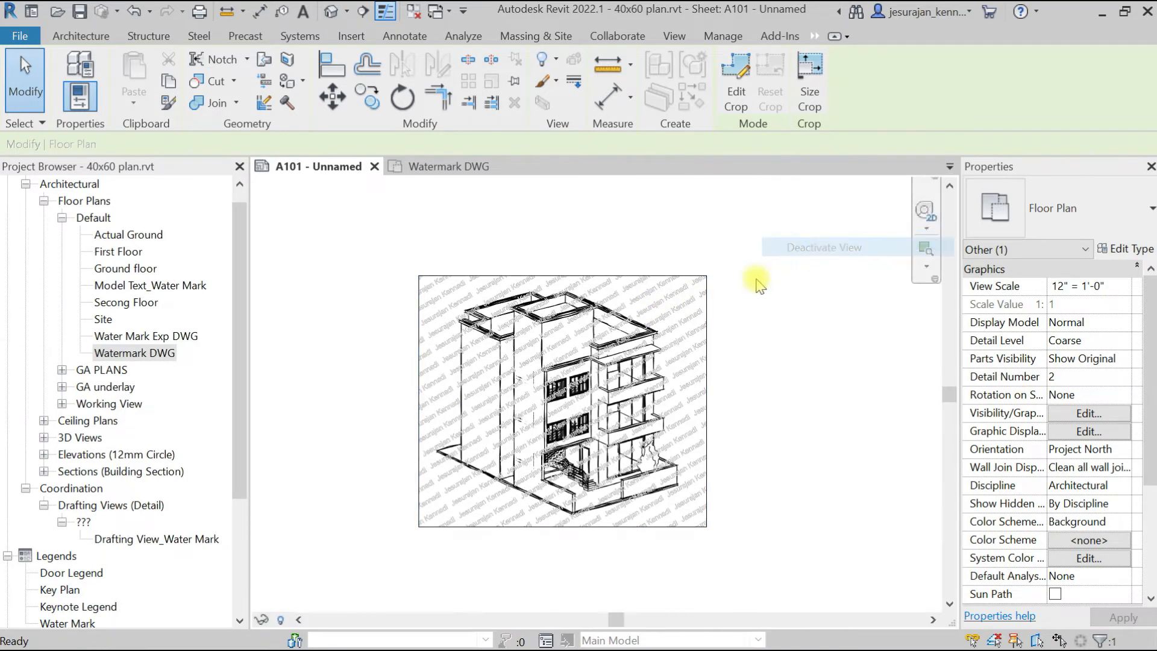
# Step: Turn off crop region visibility for the Watermark DWG viewport on sheet A101
pyautogui.click(713, 305)
pyautogui.scroll(-5, 1098, 406)
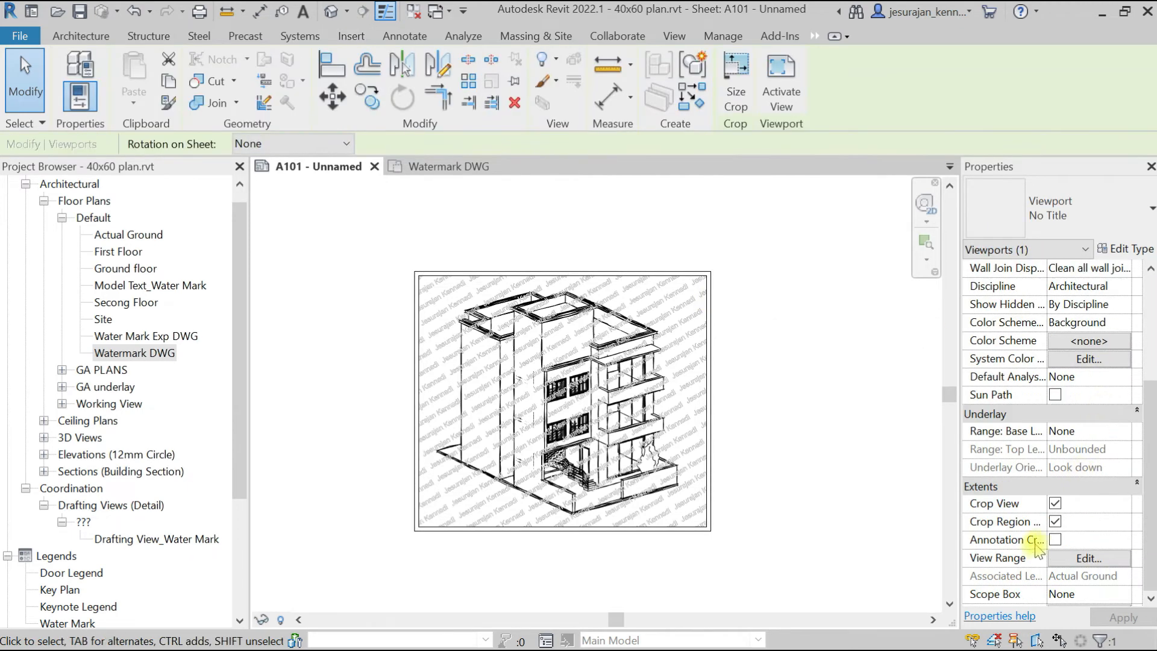
pyautogui.click(1055, 520)
pyautogui.click(824, 496)
pyautogui.middleClick(824, 496)
pyautogui.middleClick(824, 496)
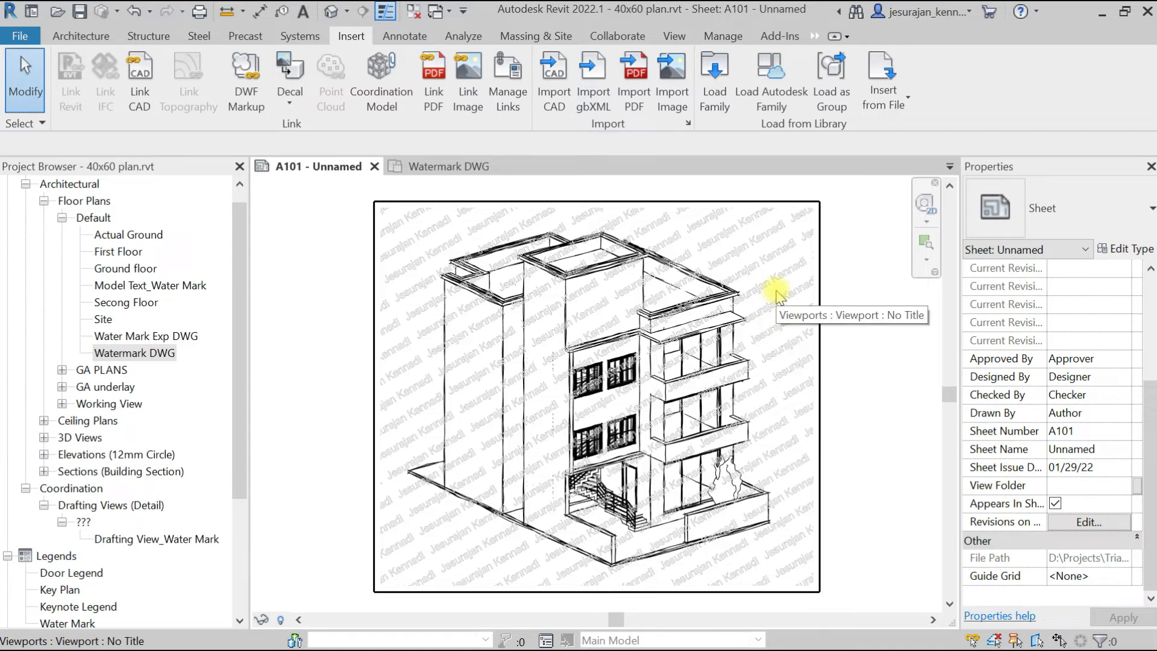
# Step: Remove the {3D} view from sheet A101, keeping the Watermark DWG floor plan on it
pyautogui.scroll(-1, 776, 293)
pyautogui.scroll(2, 776, 284)
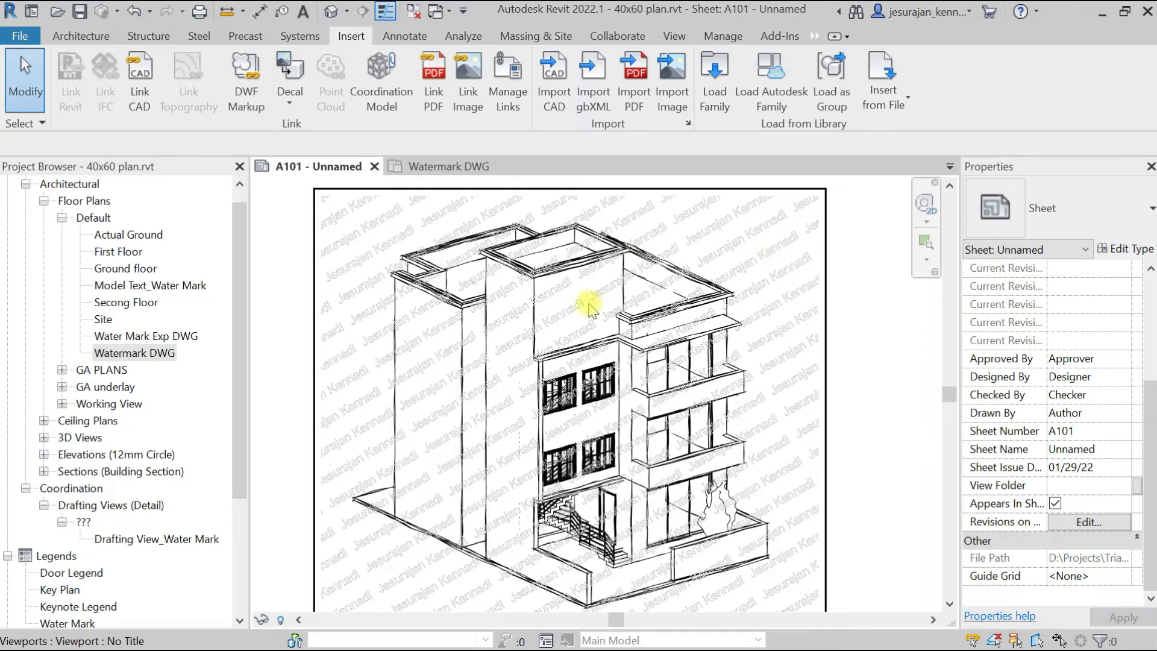
pyautogui.scroll(-1, 589, 305)
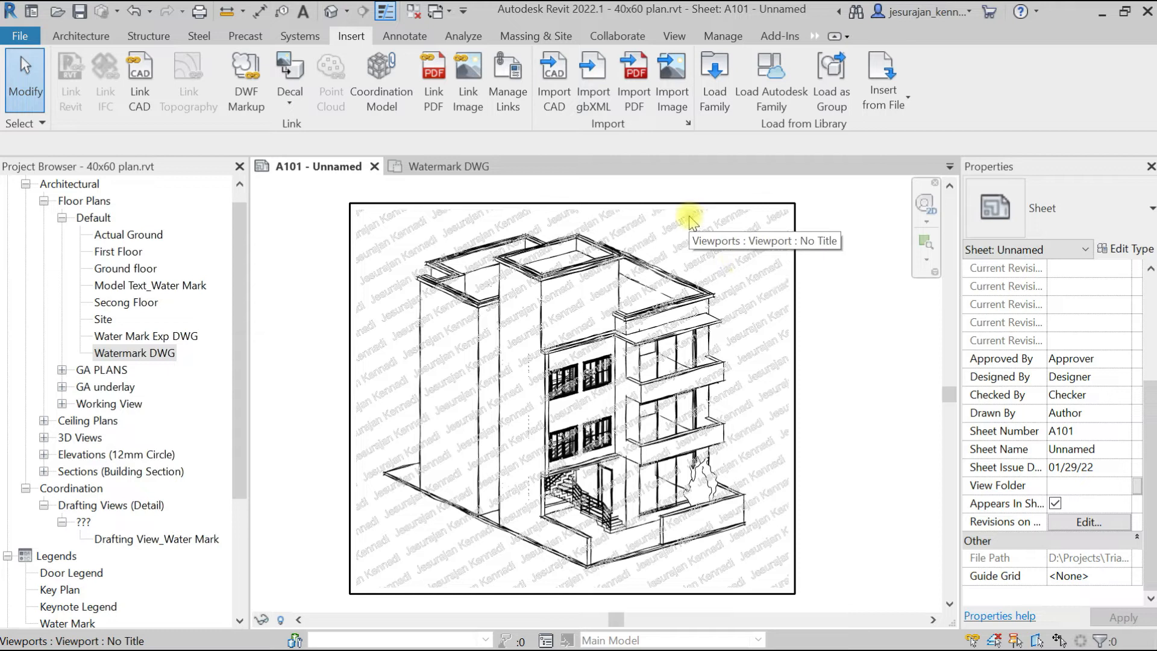
pyautogui.scroll(-3, 90, 476)
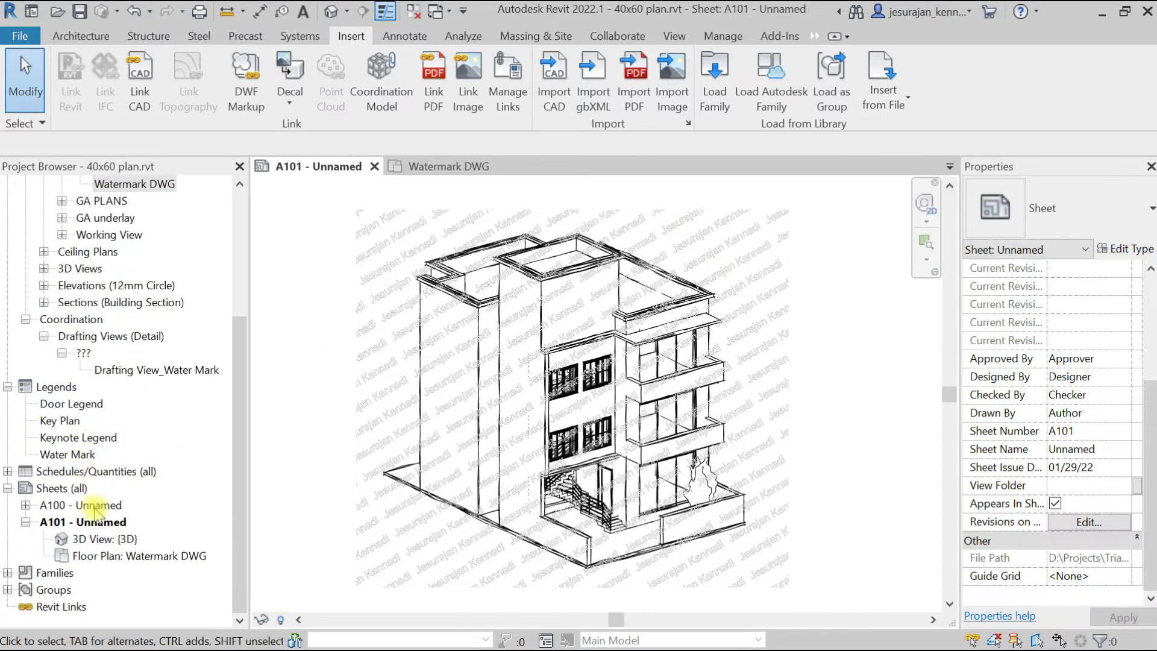
pyautogui.click(133, 555)
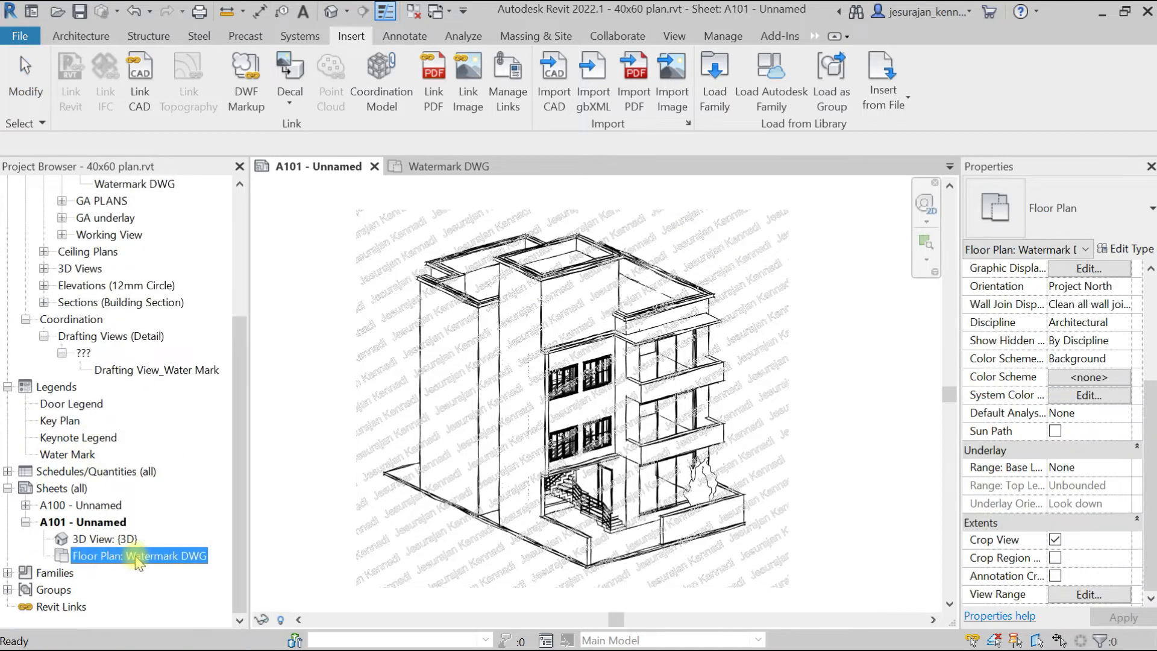
pyautogui.click(117, 540)
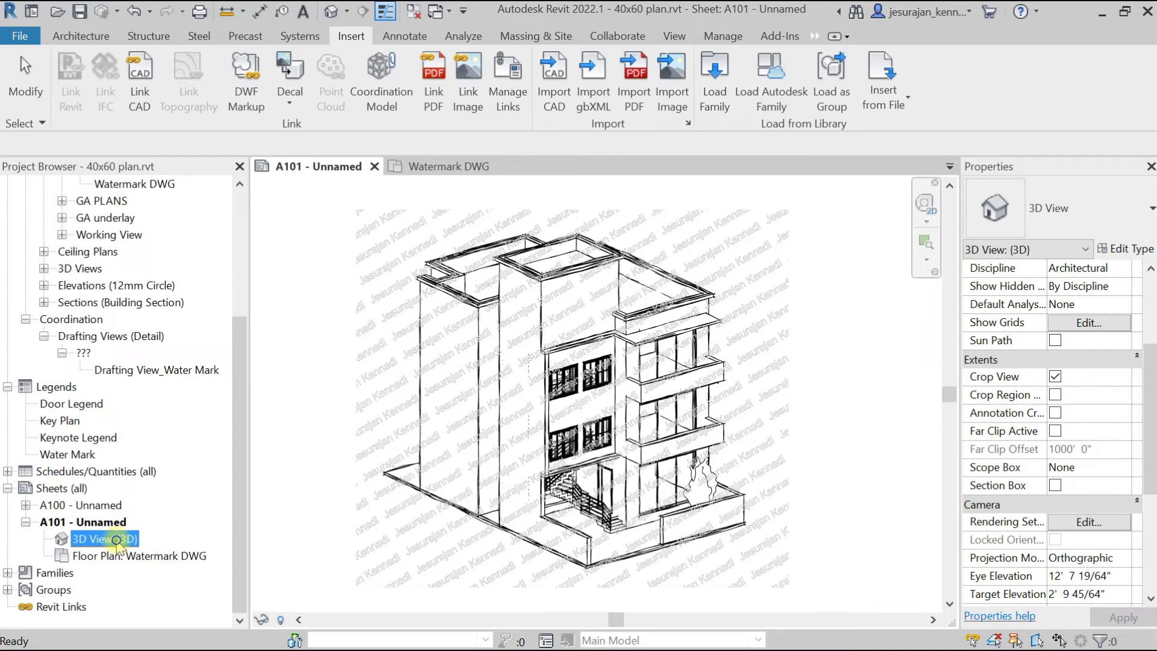
pyautogui.rightClick(118, 540)
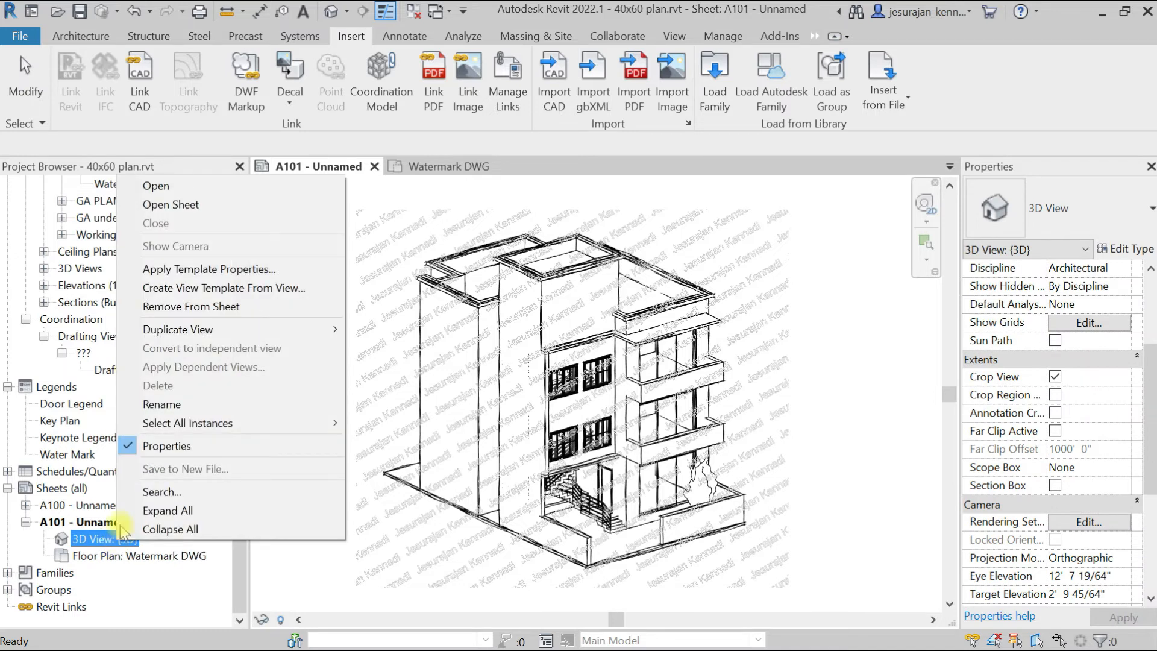
pyautogui.click(164, 306)
# Step: Place the {3D} view back on sheet A101, centred over the watermark pattern
pyautogui.scroll(3, 155, 384)
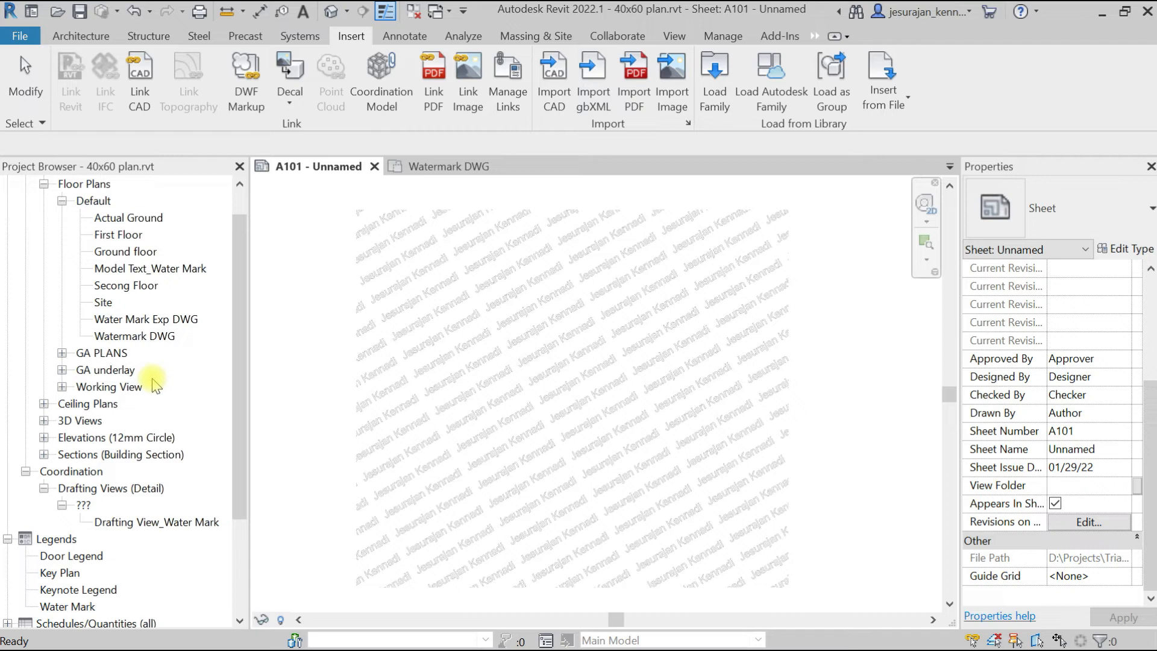
pyautogui.click(44, 422)
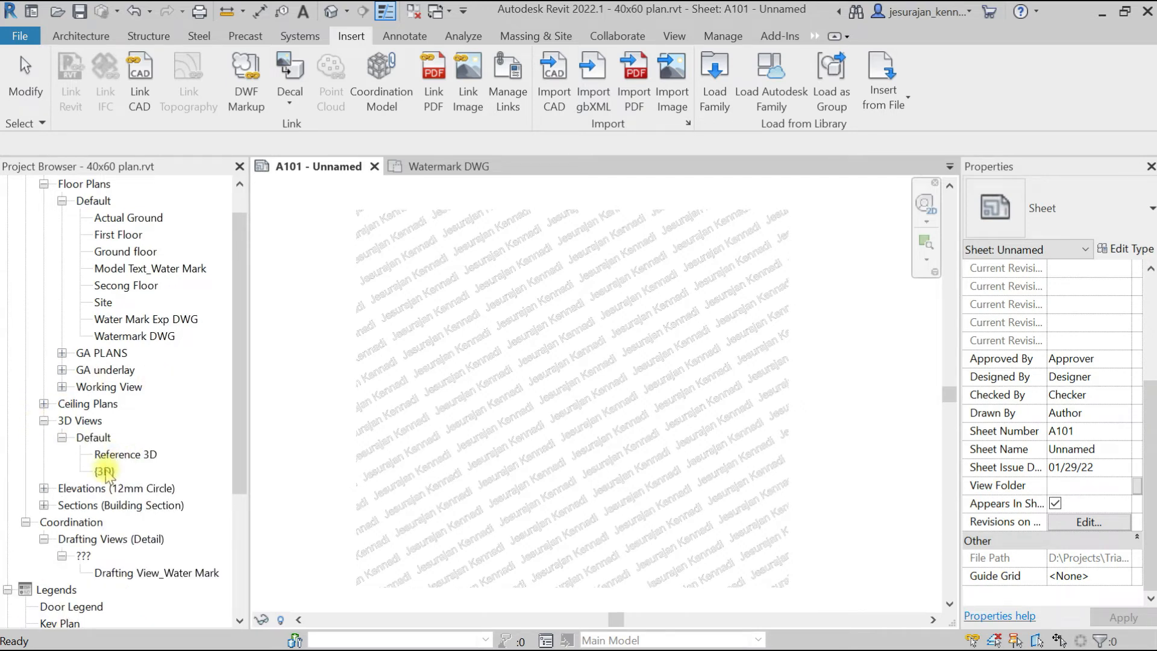
pyautogui.moveTo(104, 471); pyautogui.dragTo(539, 463)
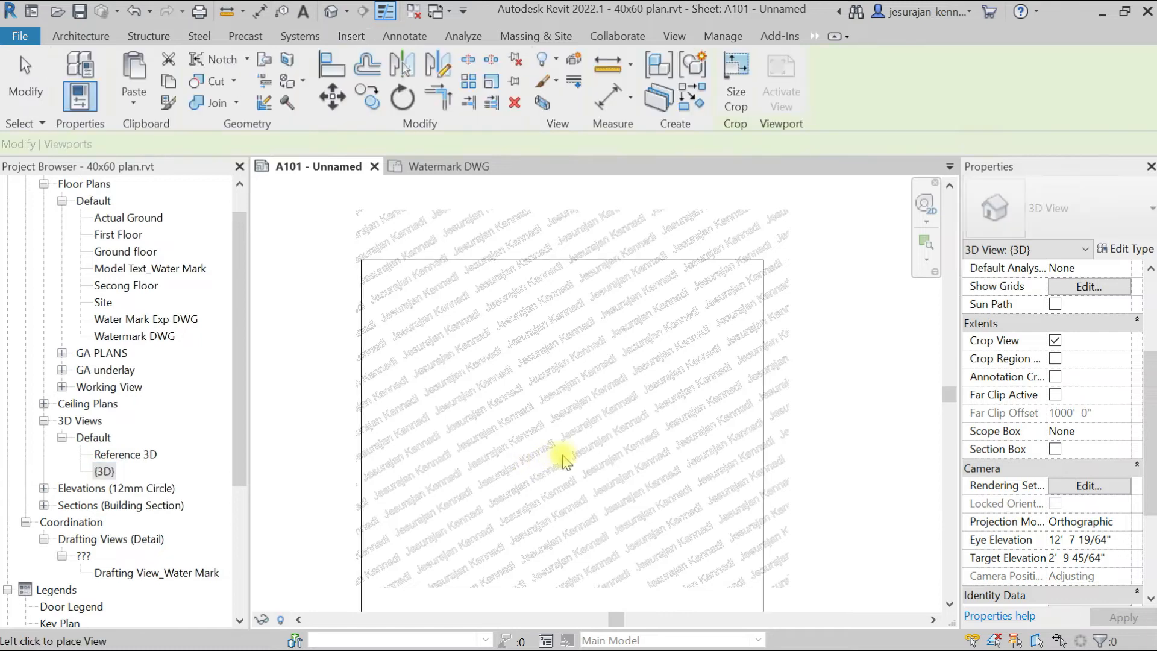
pyautogui.click(569, 412)
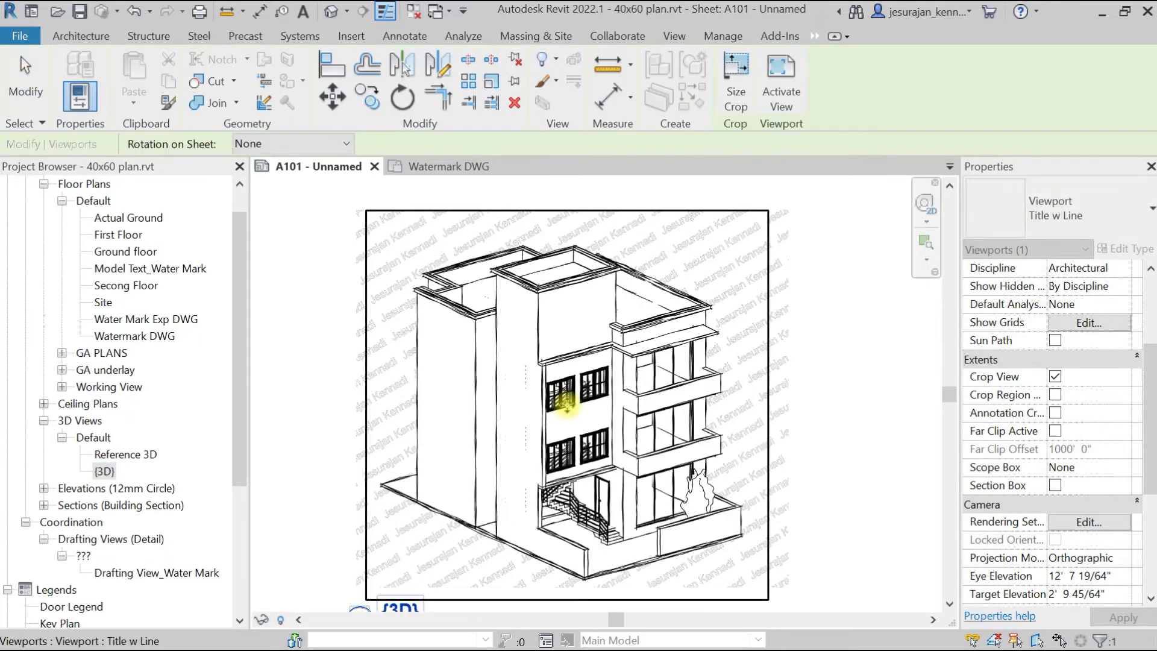
# Step: Change the {3D} viewport type to No Title
pyautogui.click(1061, 207)
pyautogui.click(1008, 295)
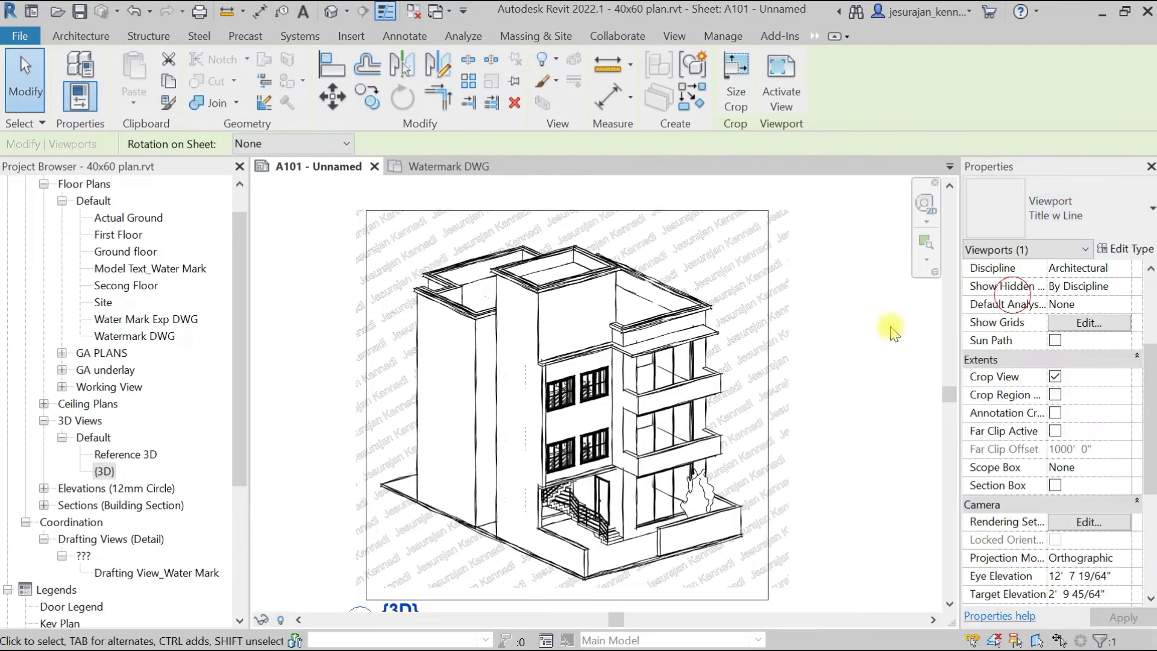
pyautogui.click(824, 354)
pyautogui.moveTo(843, 345); pyautogui.dragTo(867, 337, button='middle')
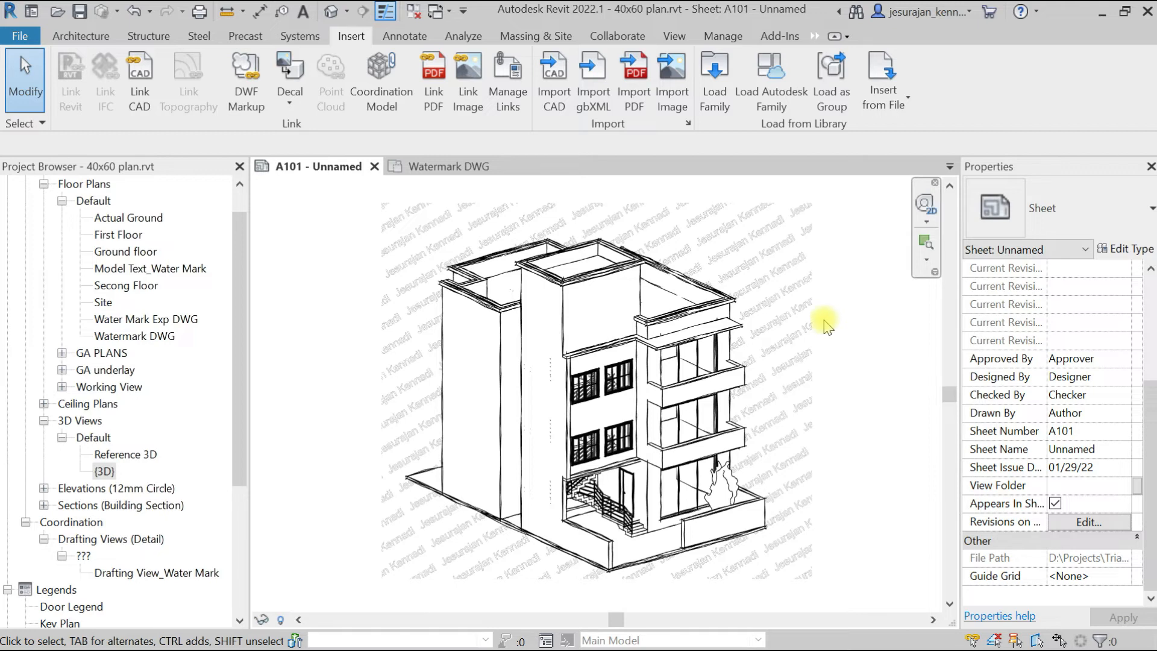
# Step: Remove the Watermark DWG floor plan from sheet A101
pyautogui.moveTo(240, 383); pyautogui.dragTo(240, 521)
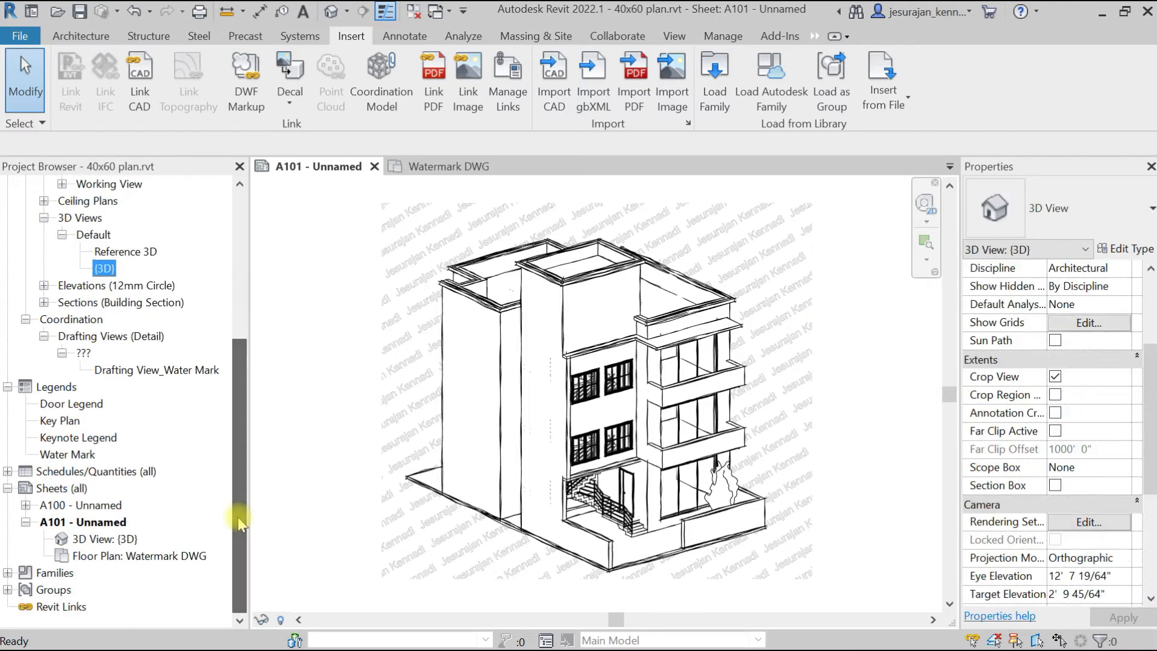
pyautogui.click(176, 564)
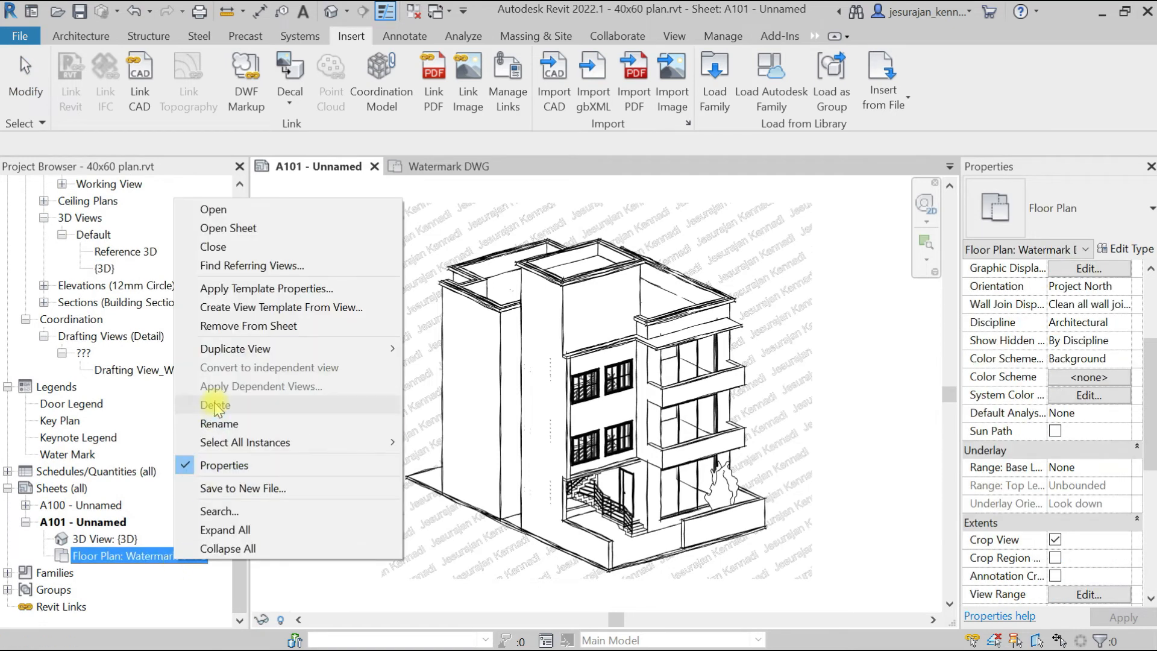
pyautogui.click(138, 559)
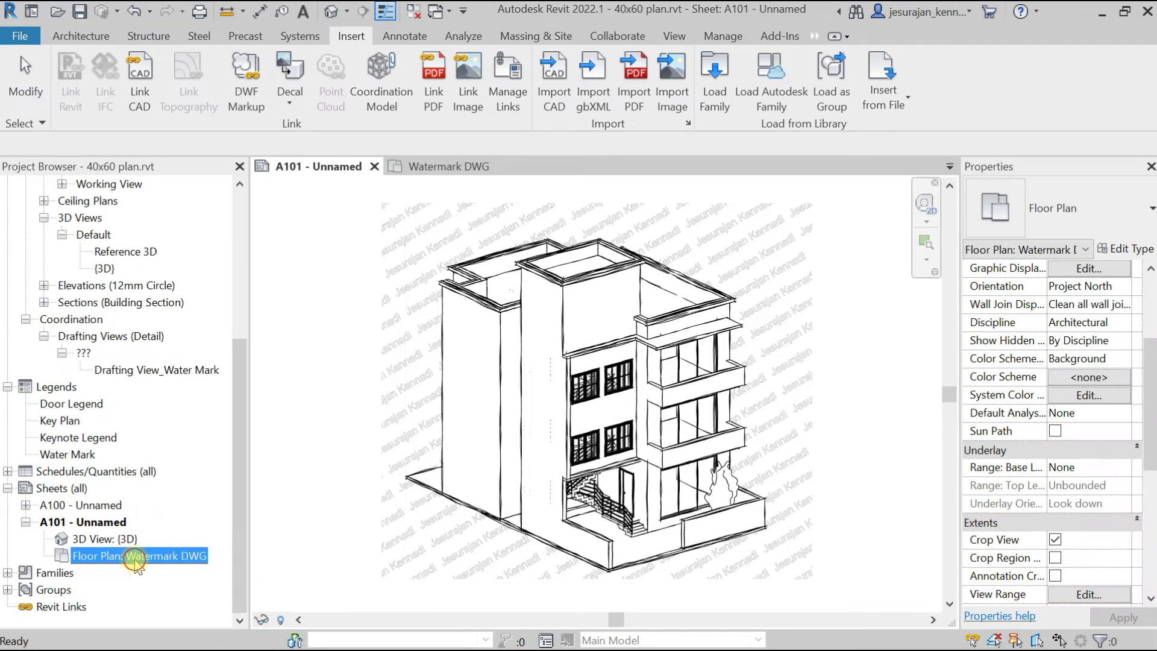
pyautogui.rightClick(185, 559)
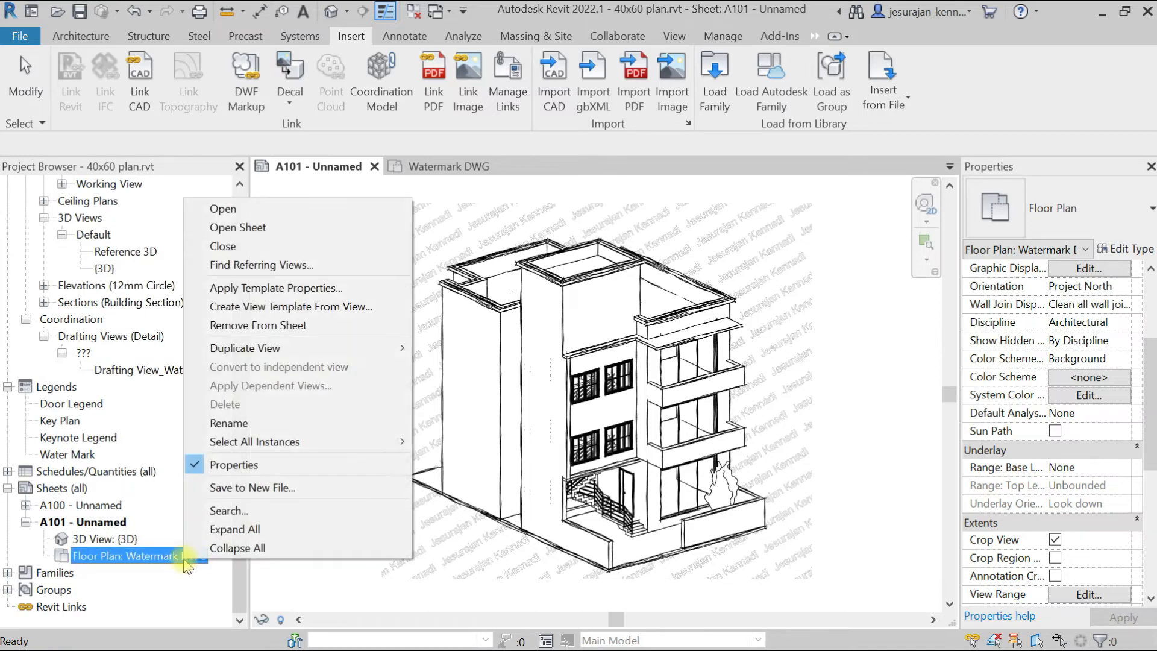
pyautogui.click(262, 325)
# Step: Place the Watermark DWG floor plan on sheet A101 again so that it lies over the {3D} view
pyautogui.scroll(5, 165, 352)
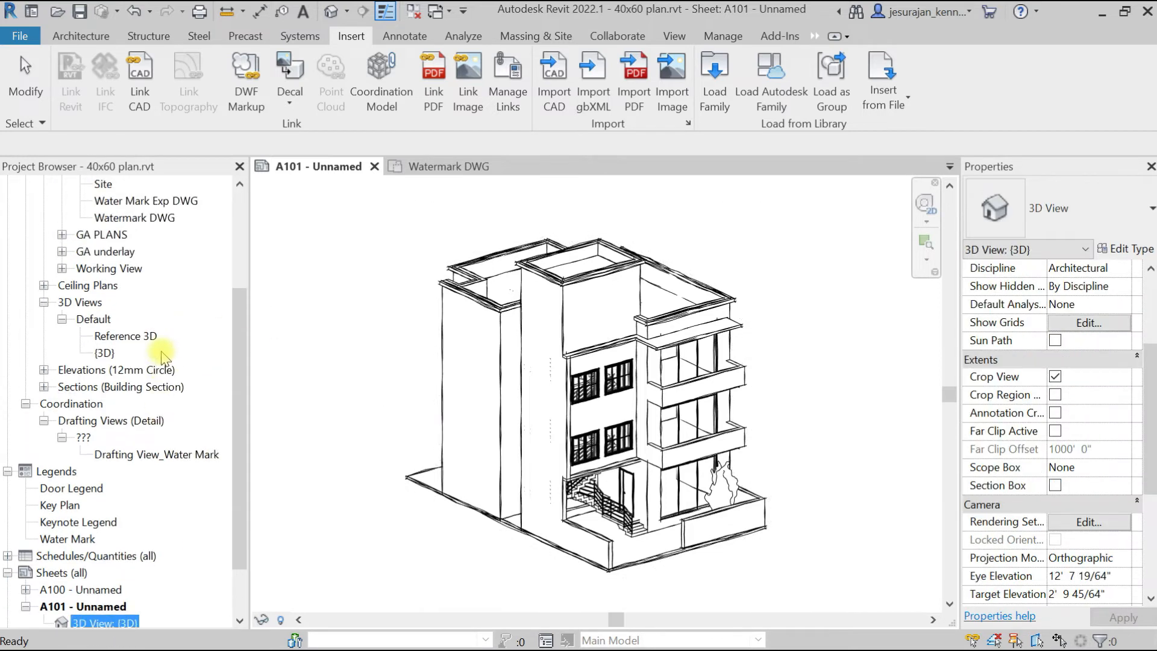
pyautogui.click(162, 356)
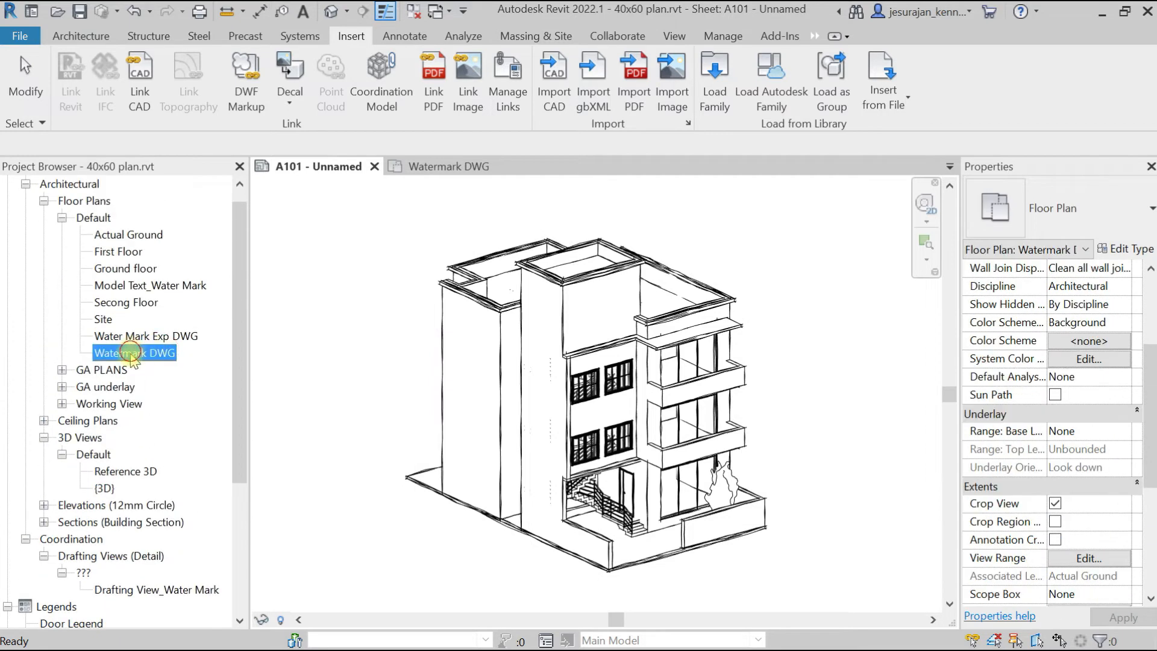
pyautogui.moveTo(130, 354); pyautogui.dragTo(579, 409)
pyautogui.click(582, 396)
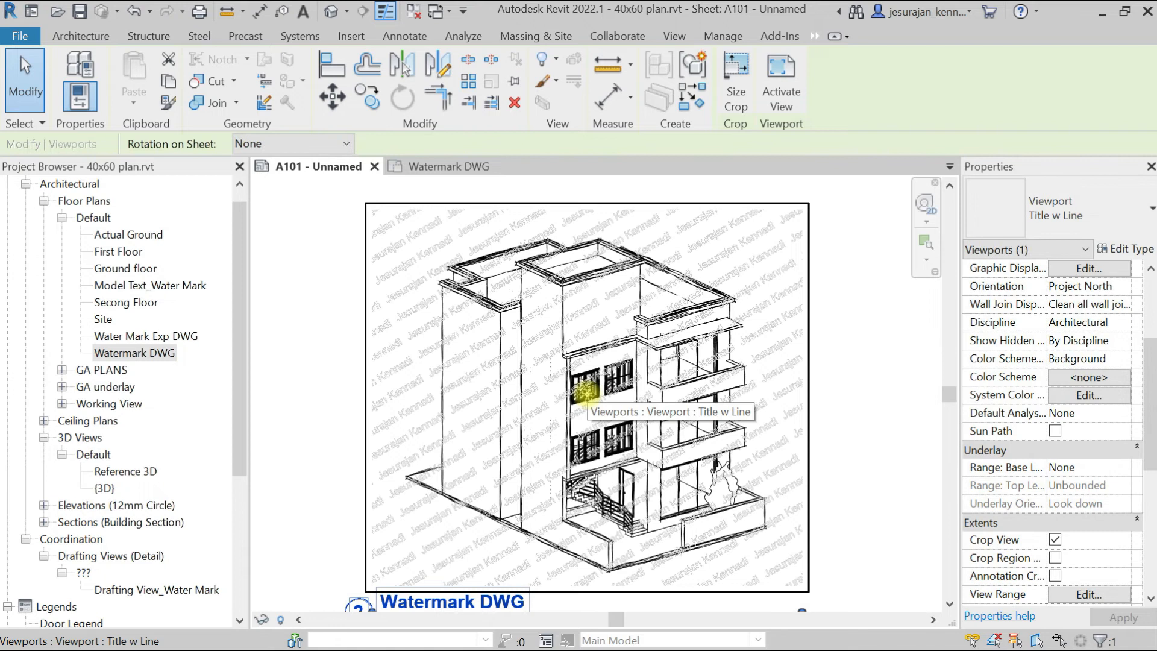
# Step: Set the re-placed Watermark DWG viewport to the No Title type and inspect the watermark over the building
pyautogui.click(1043, 208)
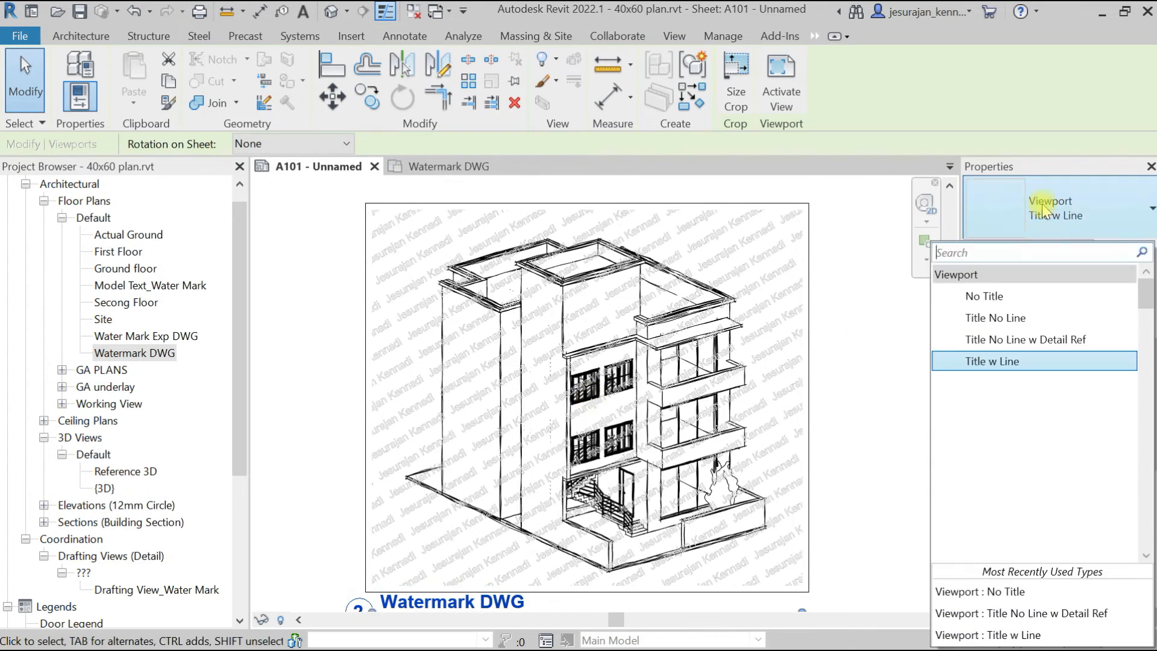
pyautogui.click(1004, 291)
pyautogui.click(870, 306)
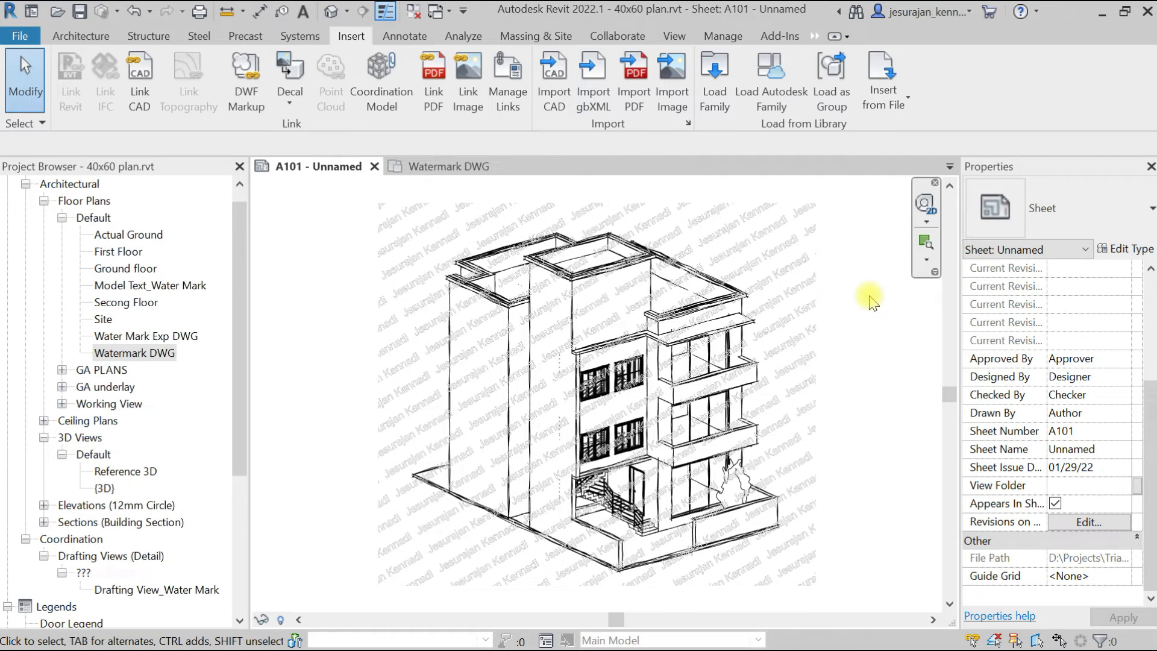
pyautogui.scroll(5, 612, 320)
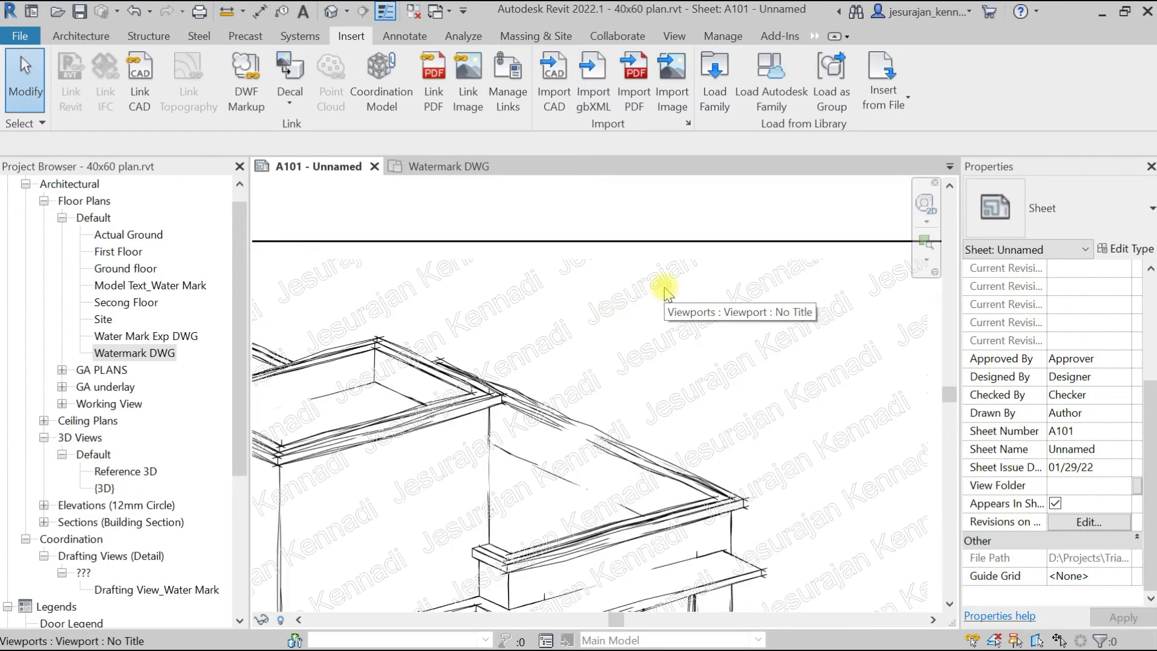
pyautogui.scroll(-5, 666, 293)
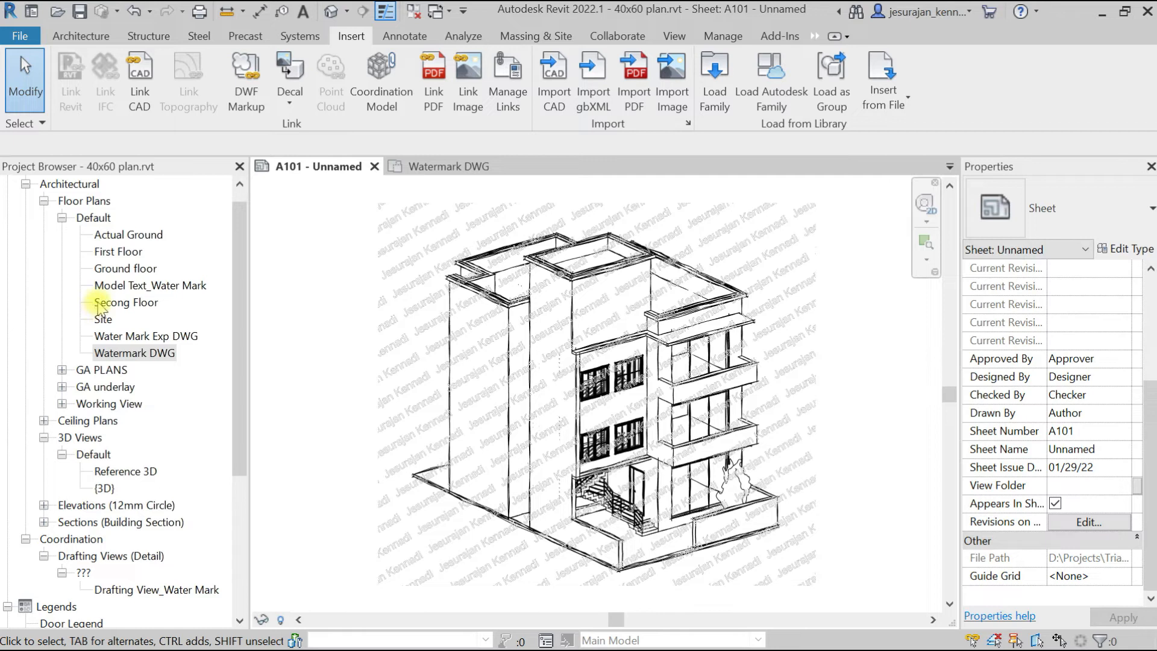
# Step: Open the Ground floor plan and examine the rotated watermark text array and its grouped columns
pyautogui.doubleClick(120, 268)
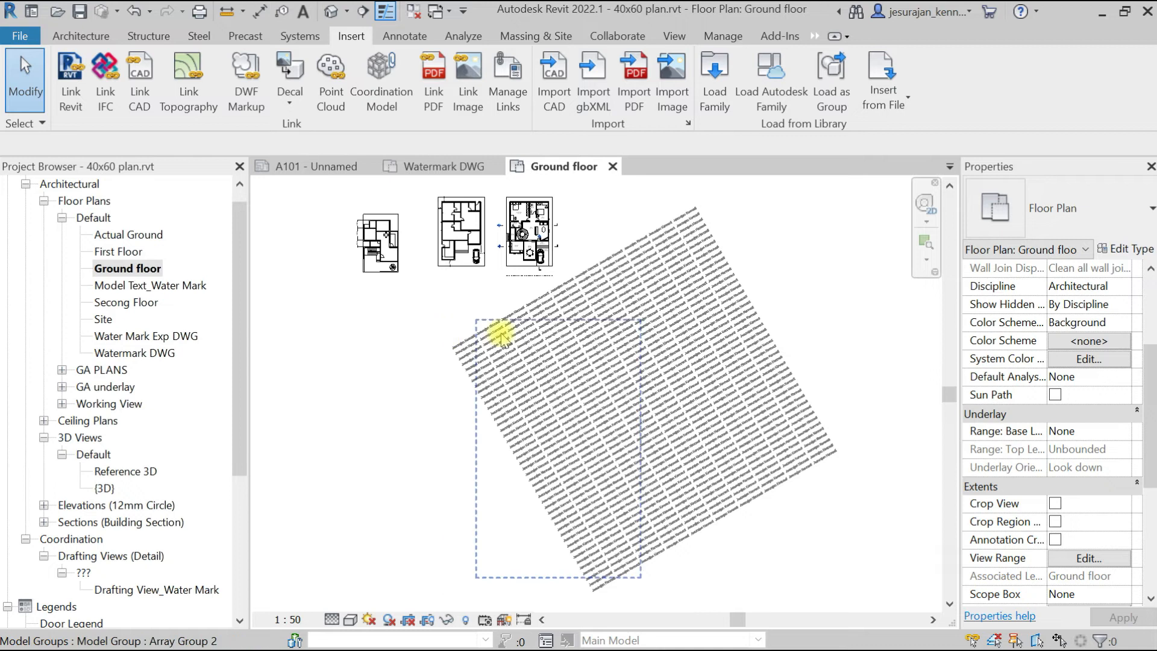
pyautogui.scroll(5, 482, 333)
pyautogui.scroll(4, 468, 335)
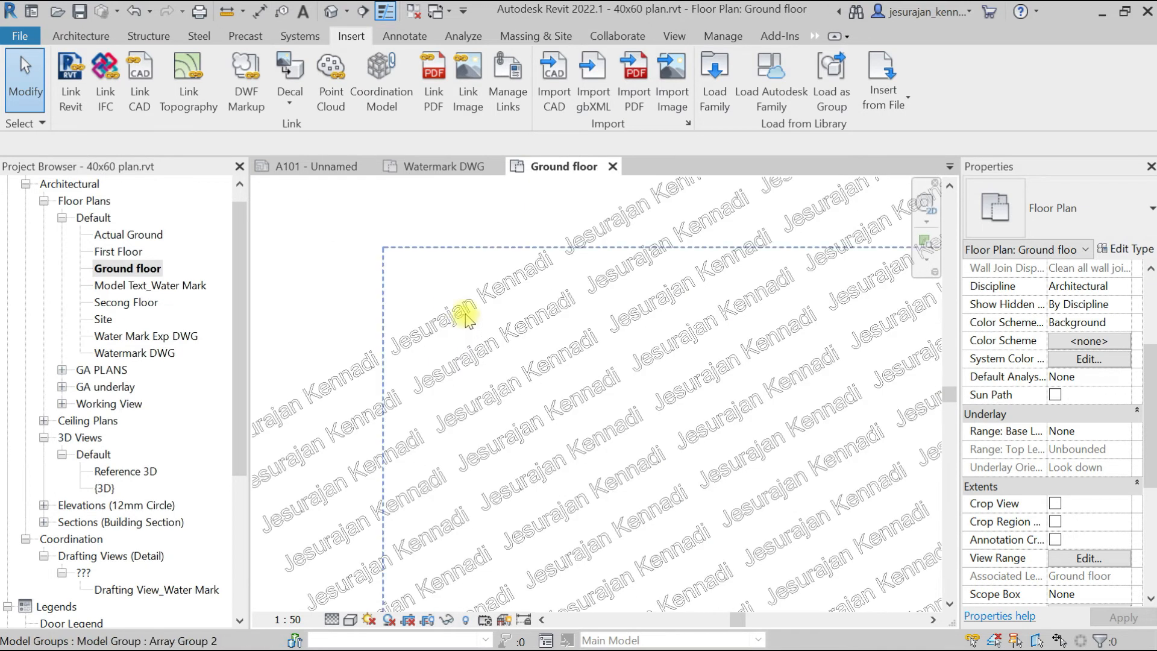
pyautogui.click(465, 314)
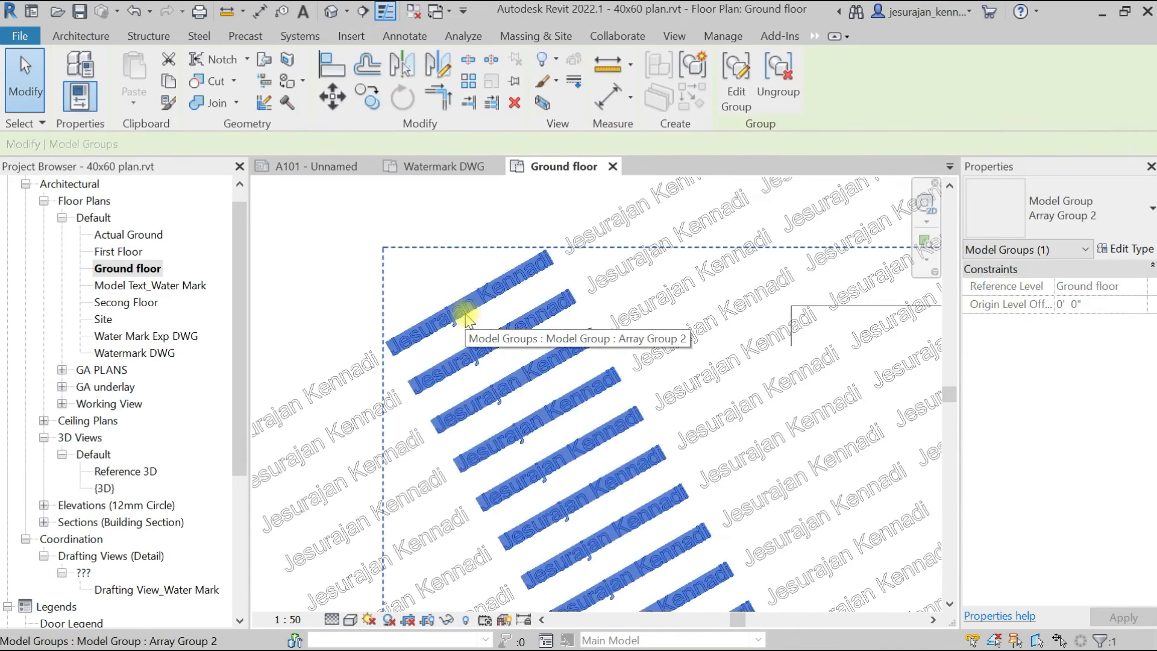
pyautogui.moveTo(465, 310); pyautogui.dragTo(521, 307, button='middle')
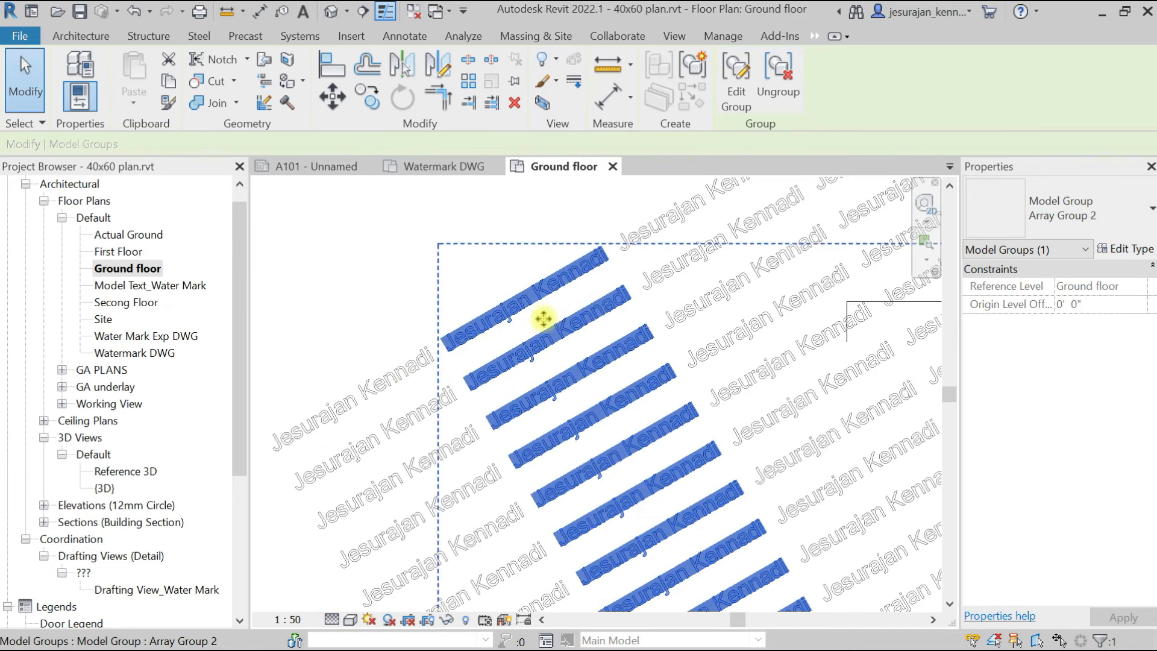
pyautogui.scroll(-5, 399, 380)
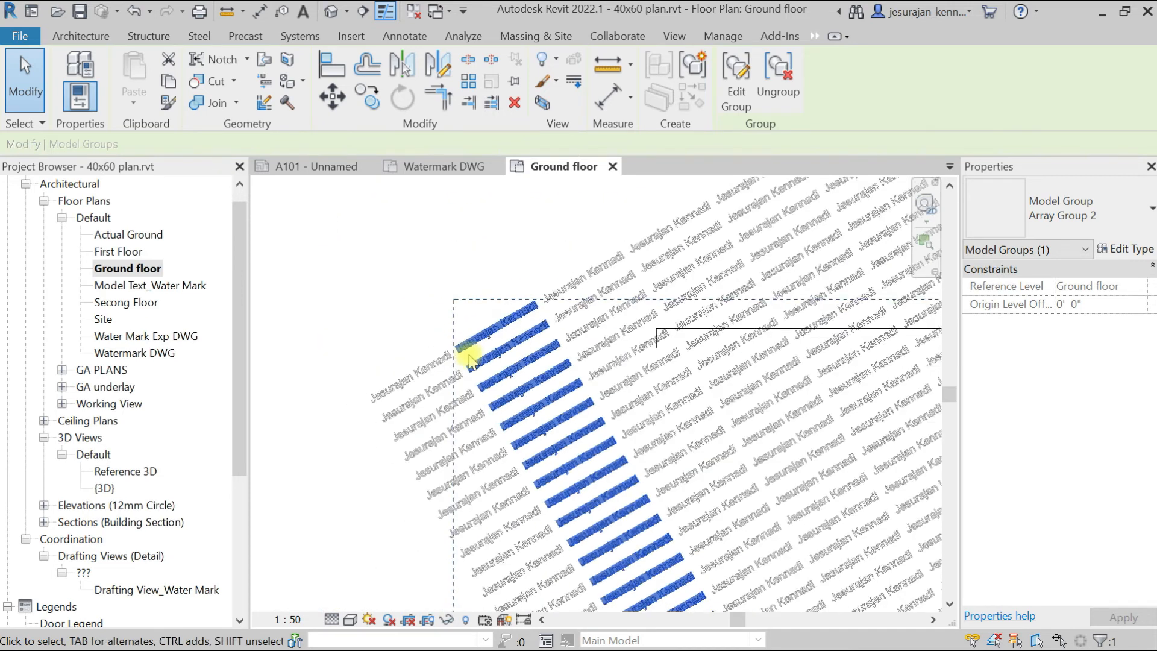
pyautogui.click(405, 356)
pyautogui.scroll(-3, 398, 386)
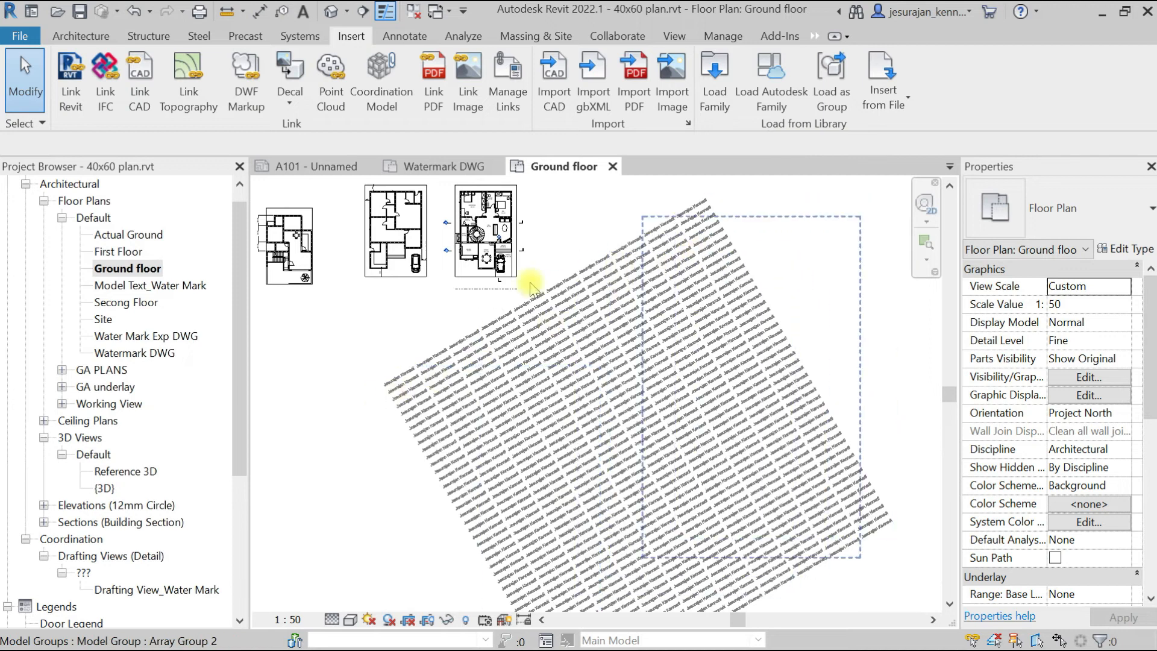
pyautogui.scroll(3, 398, 379)
pyautogui.scroll(3, 402, 386)
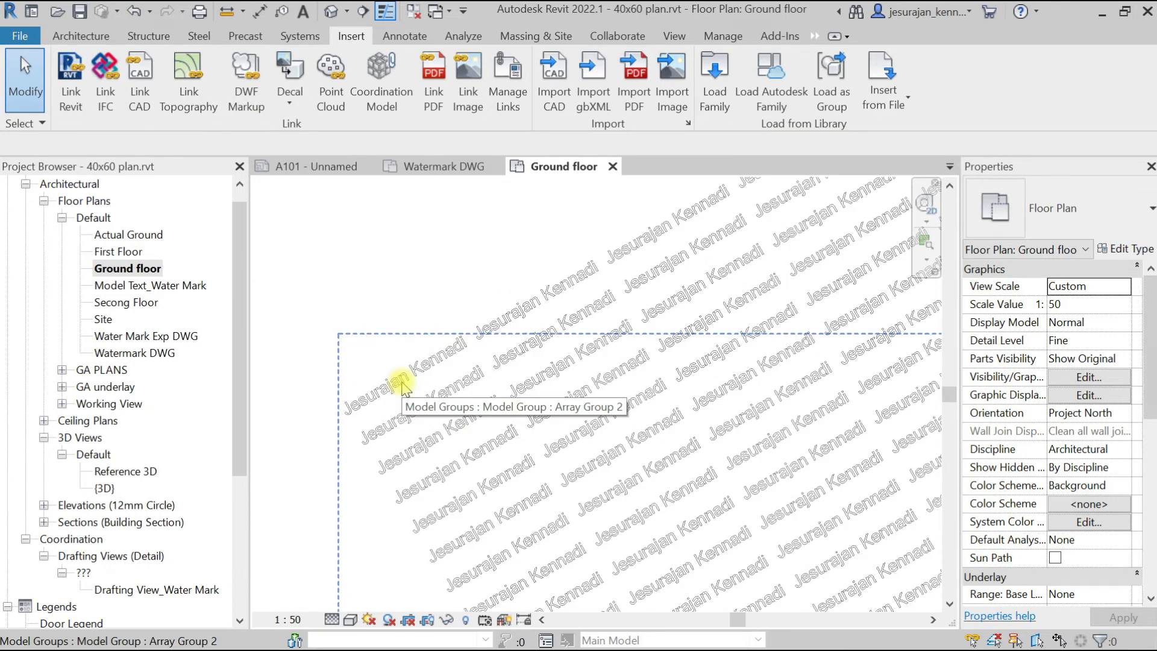
# Step: Enter the watermark array's column group and its nested group to inspect the single model text, and finish without changes
pyautogui.click(402, 384)
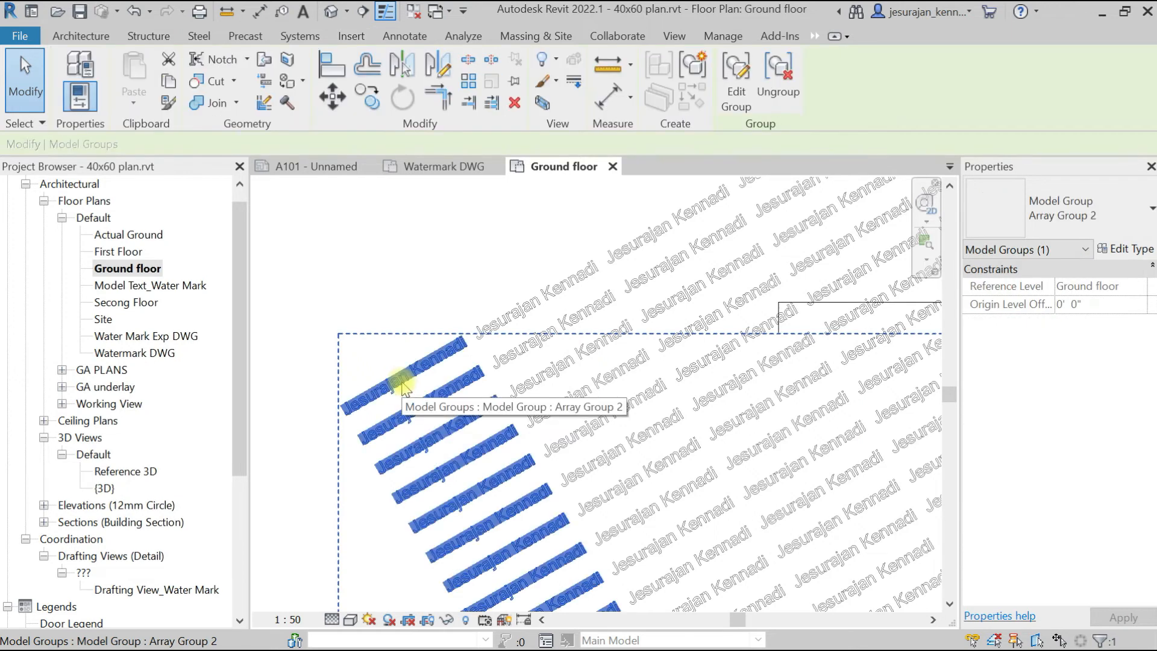
pyautogui.click(736, 84)
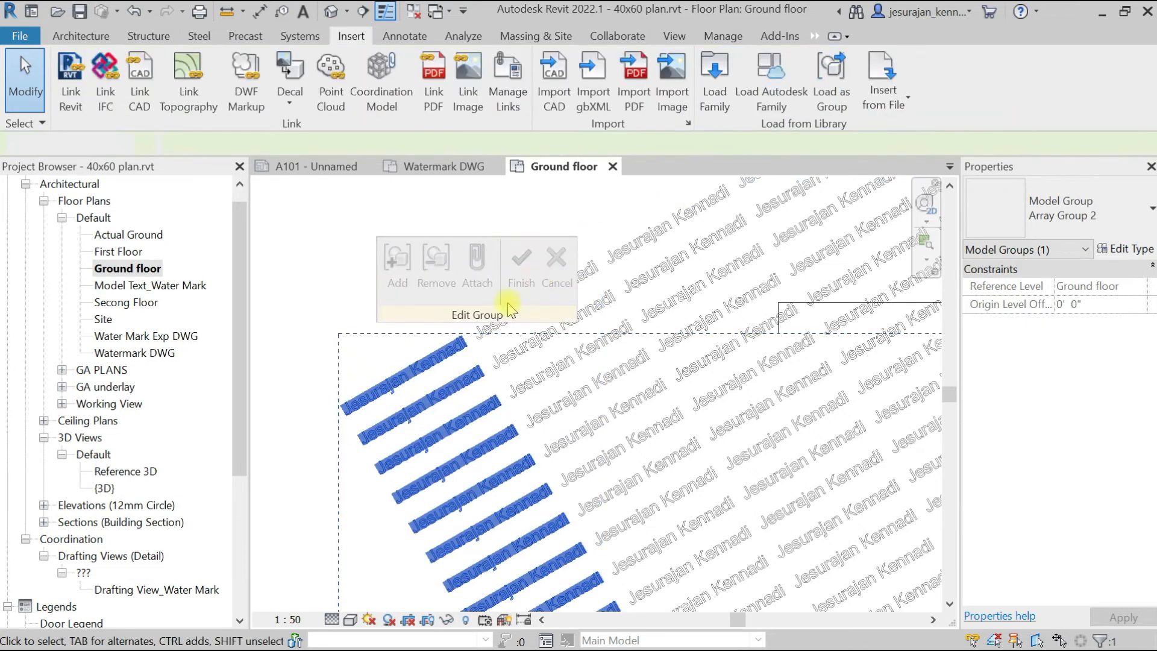
pyautogui.click(441, 368)
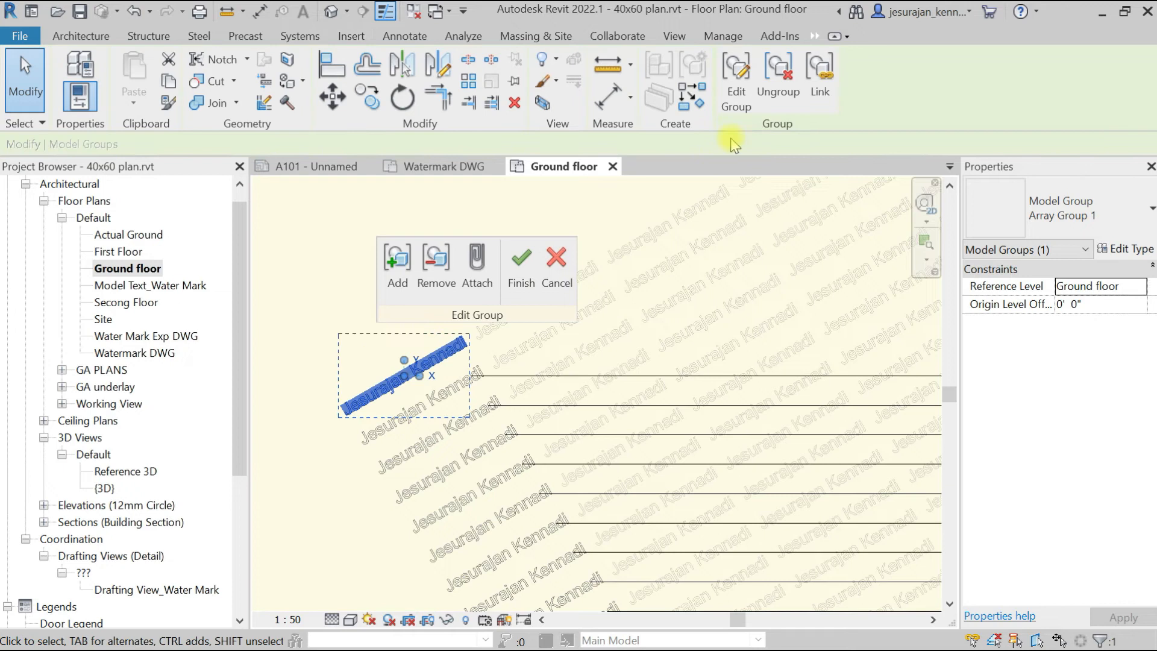
pyautogui.click(737, 91)
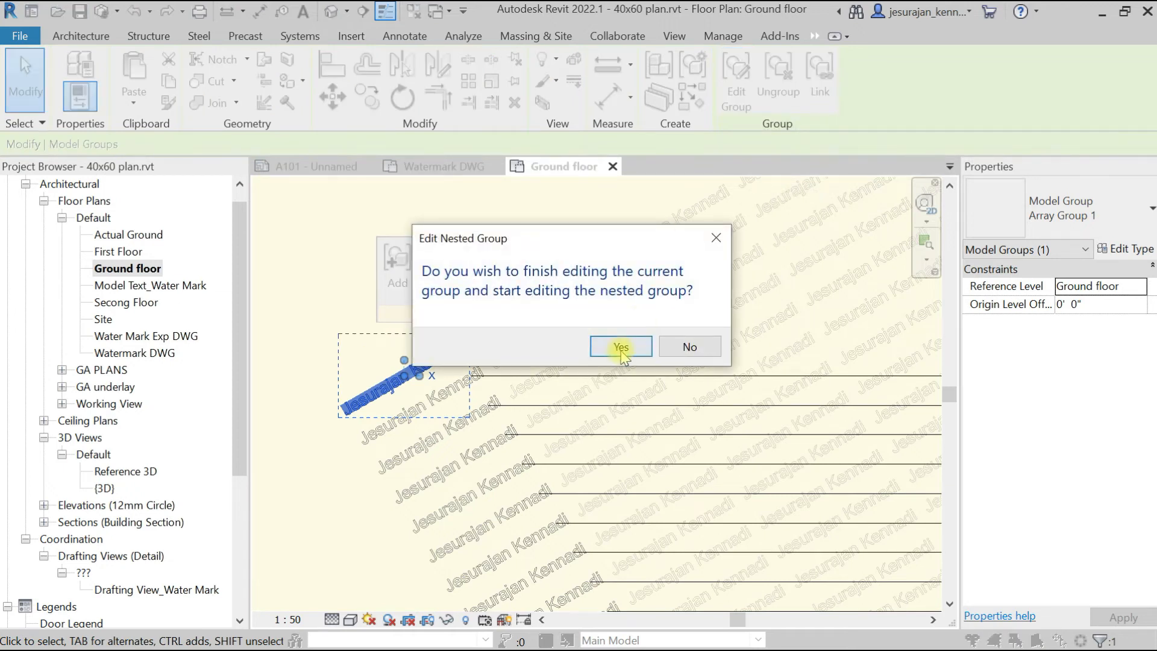
pyautogui.click(603, 351)
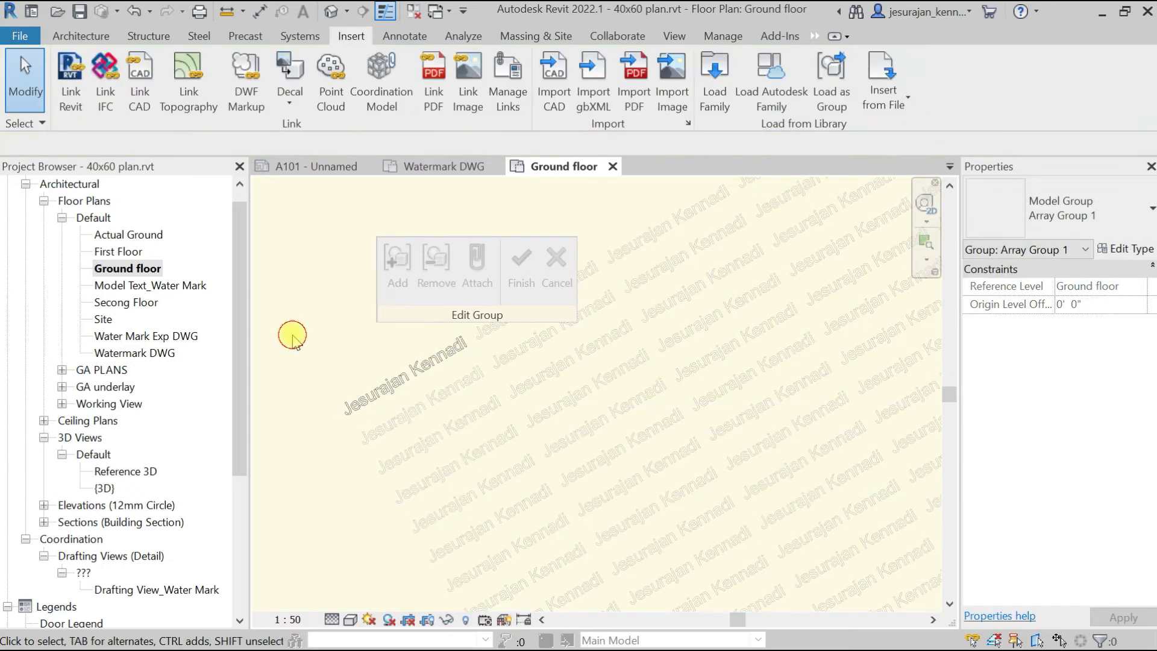
pyautogui.click(384, 390)
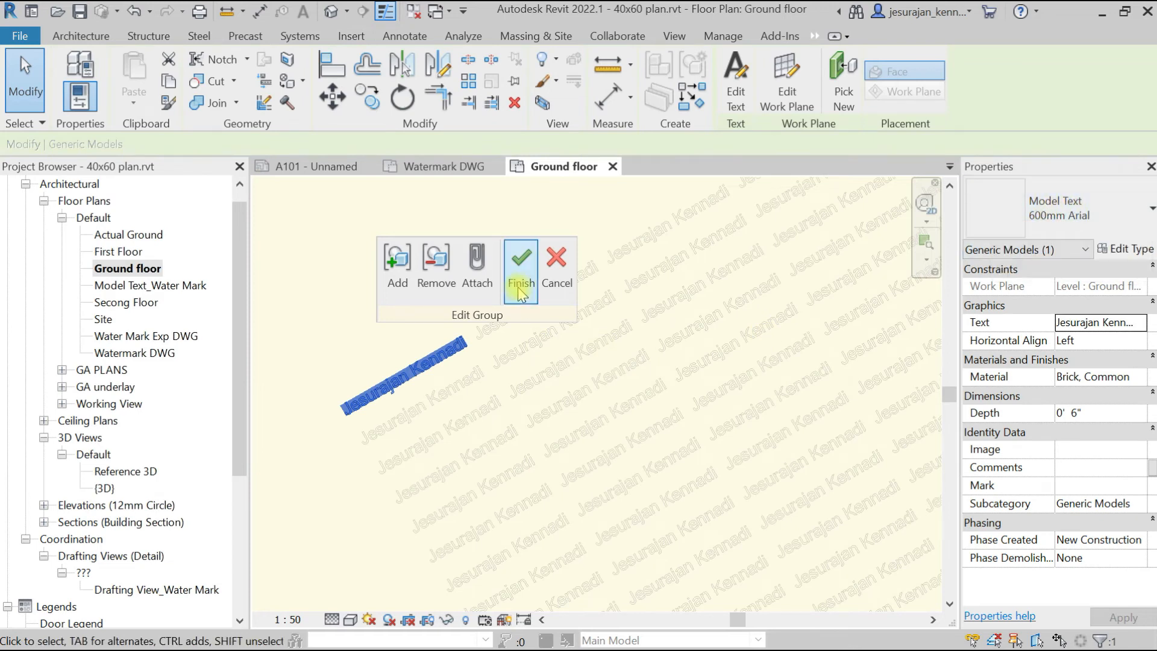
pyautogui.click(522, 259)
pyautogui.press('Escape')
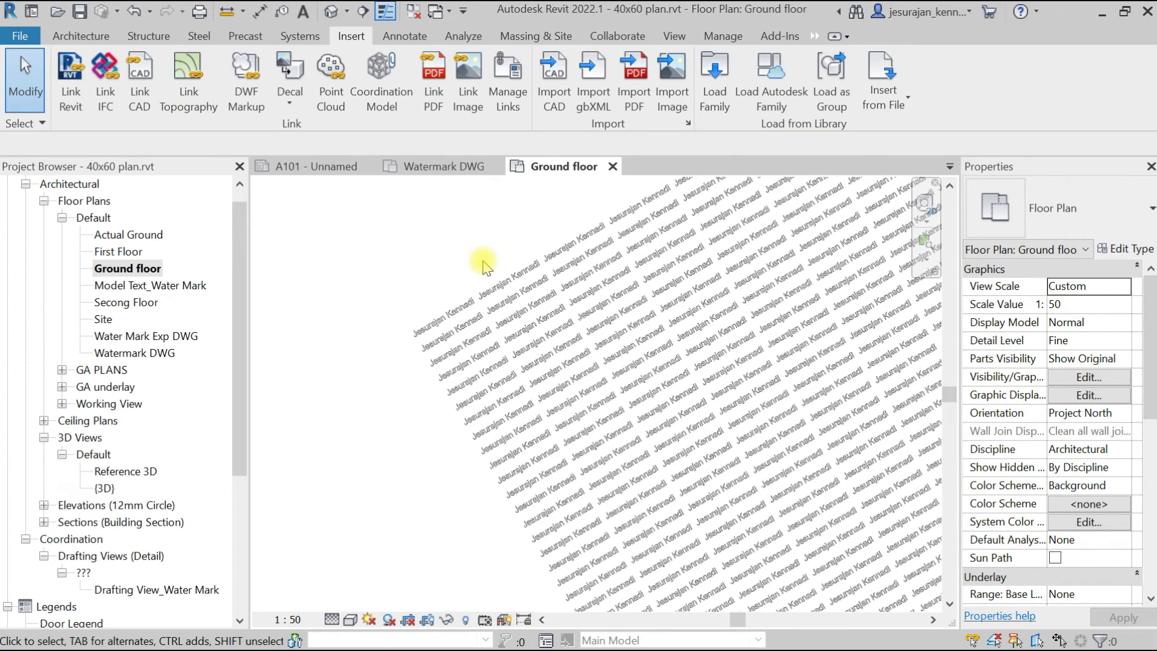
# Step: Place a model text reading "hggmnggm" in the empty area beside the watermark array on the Ground floor plan
pyautogui.click(81, 37)
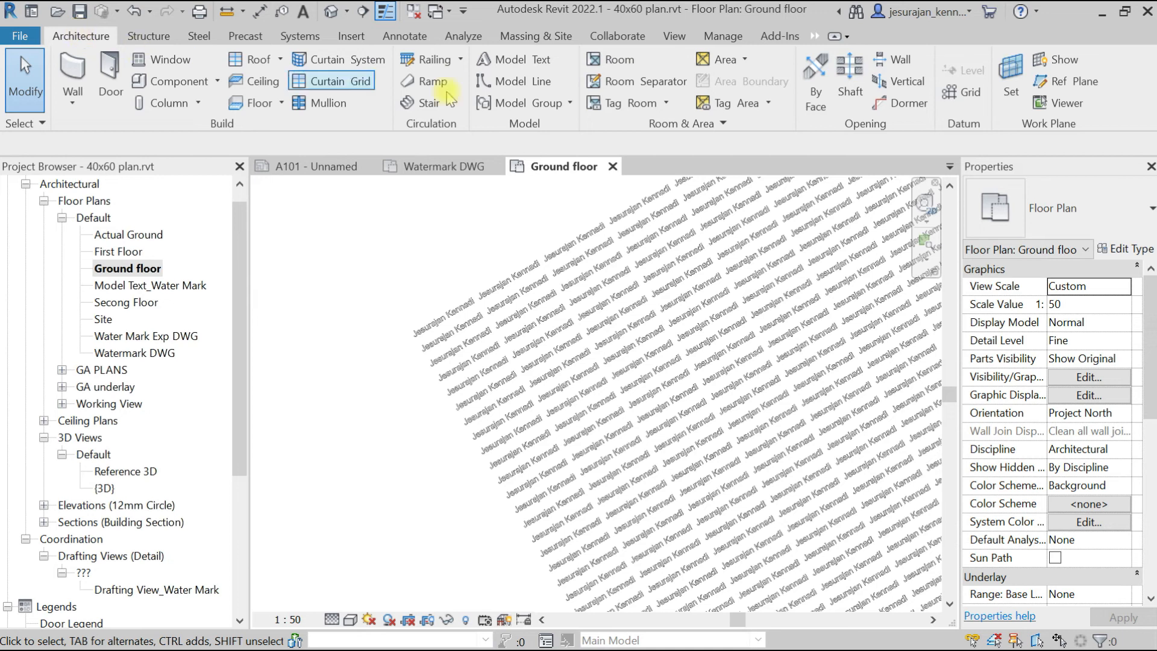
pyautogui.click(524, 59)
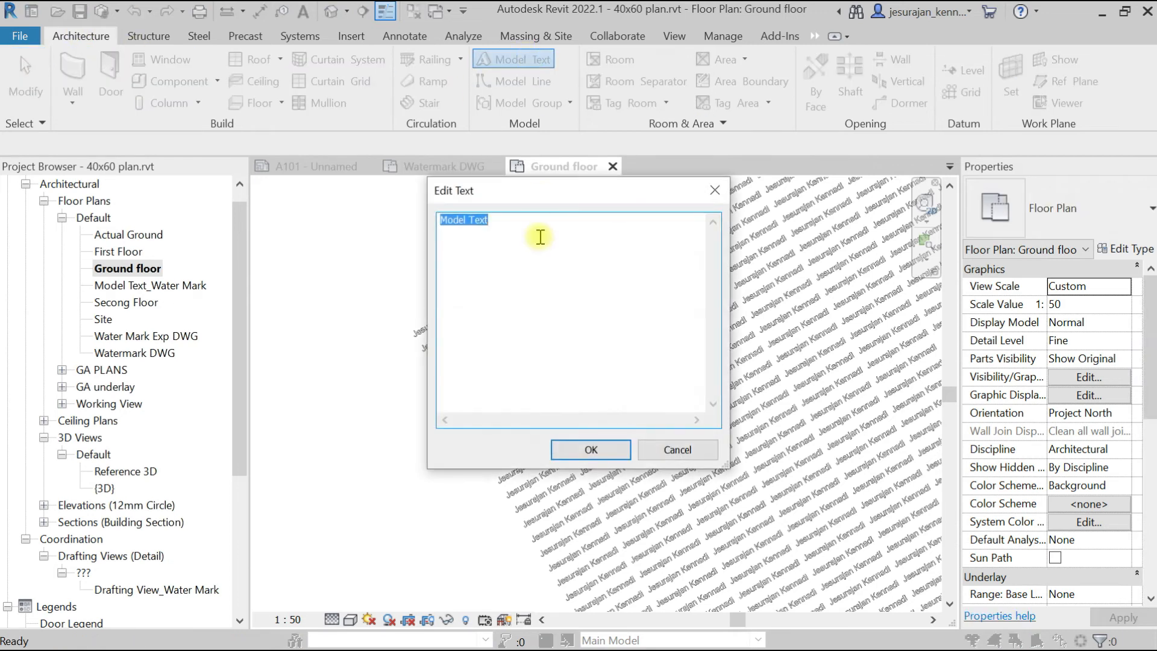
pyautogui.write('hggmnggm')
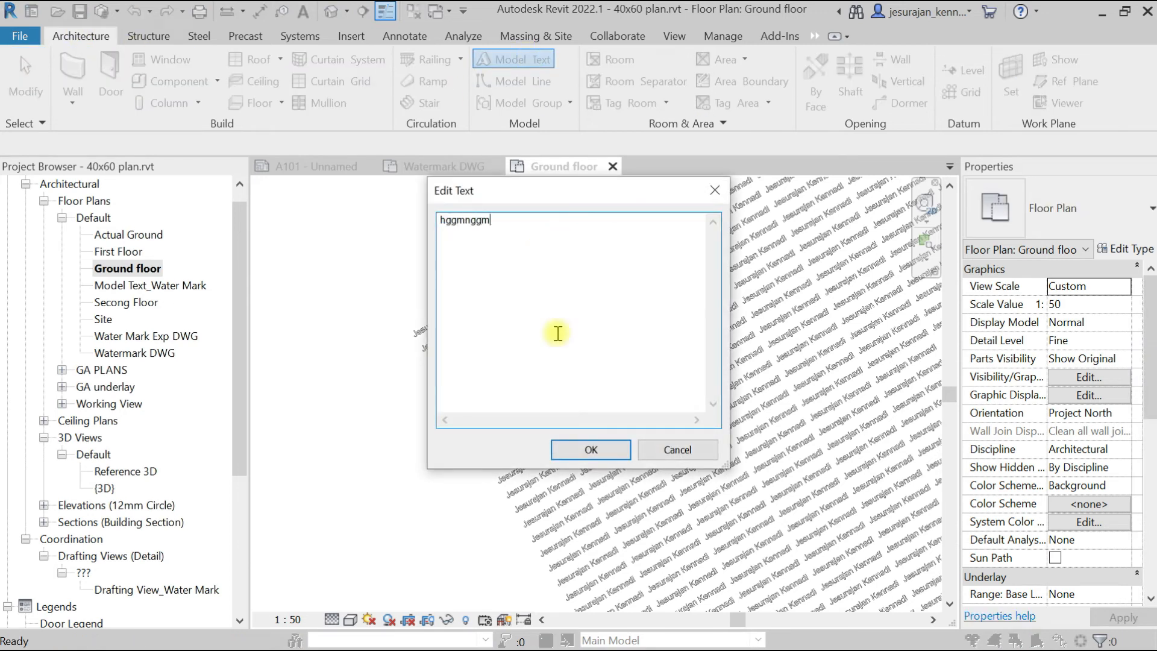
pyautogui.click(584, 451)
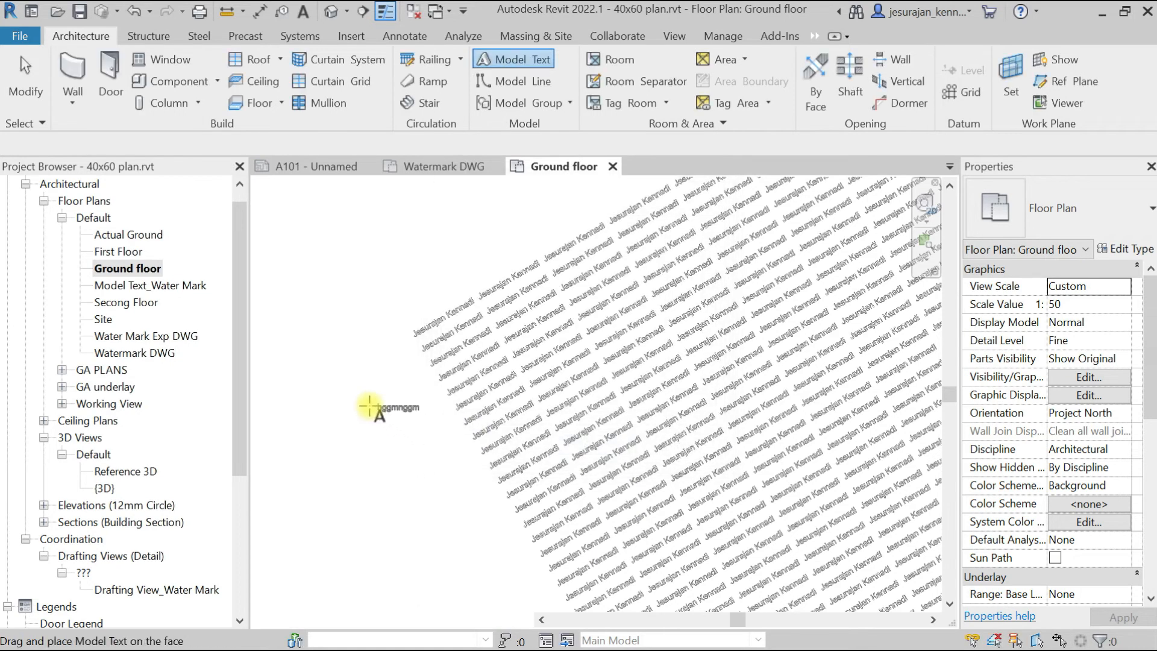
pyautogui.scroll(3, 353, 400)
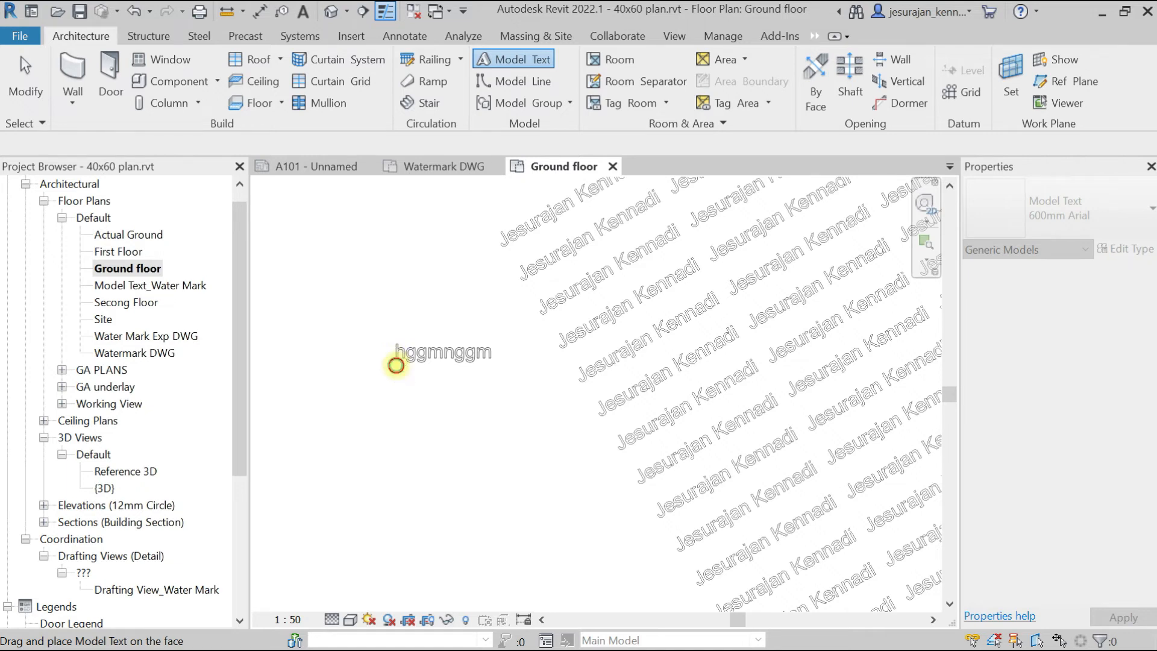
pyautogui.click(396, 366)
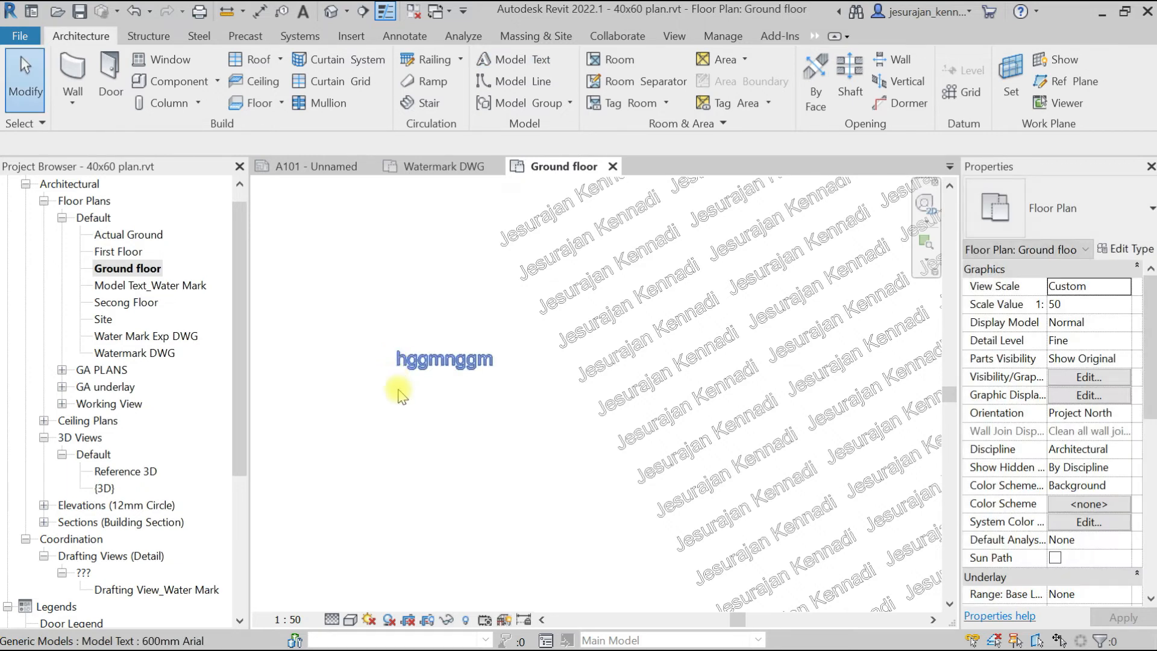
# Step: Array the "hggmnggm" model text horizontally as a grouped linear array of 2, spaced about 20' 6" apart
pyautogui.click(442, 366)
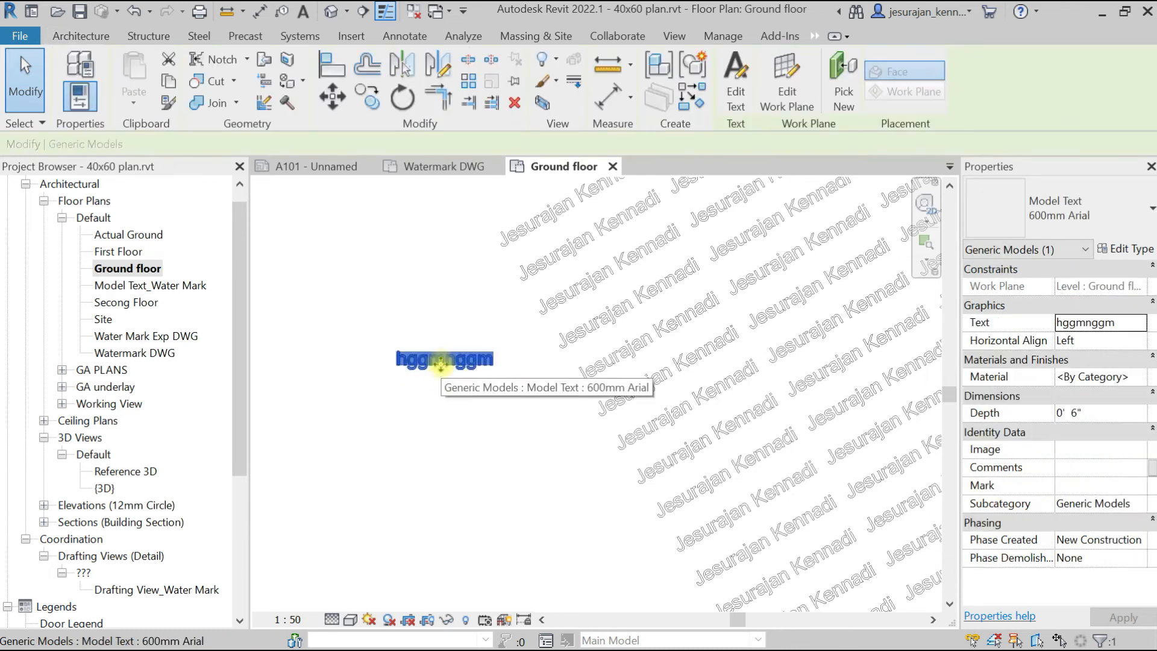
pyautogui.click(468, 81)
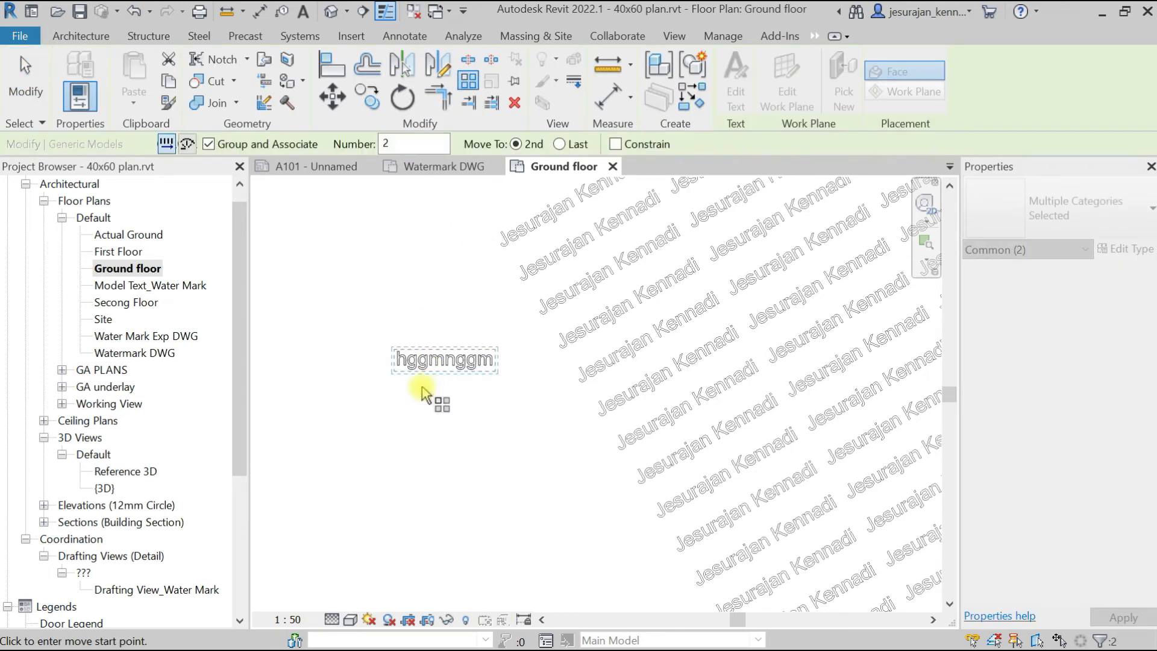
pyautogui.scroll(-1, 550, 392)
pyautogui.click(503, 385)
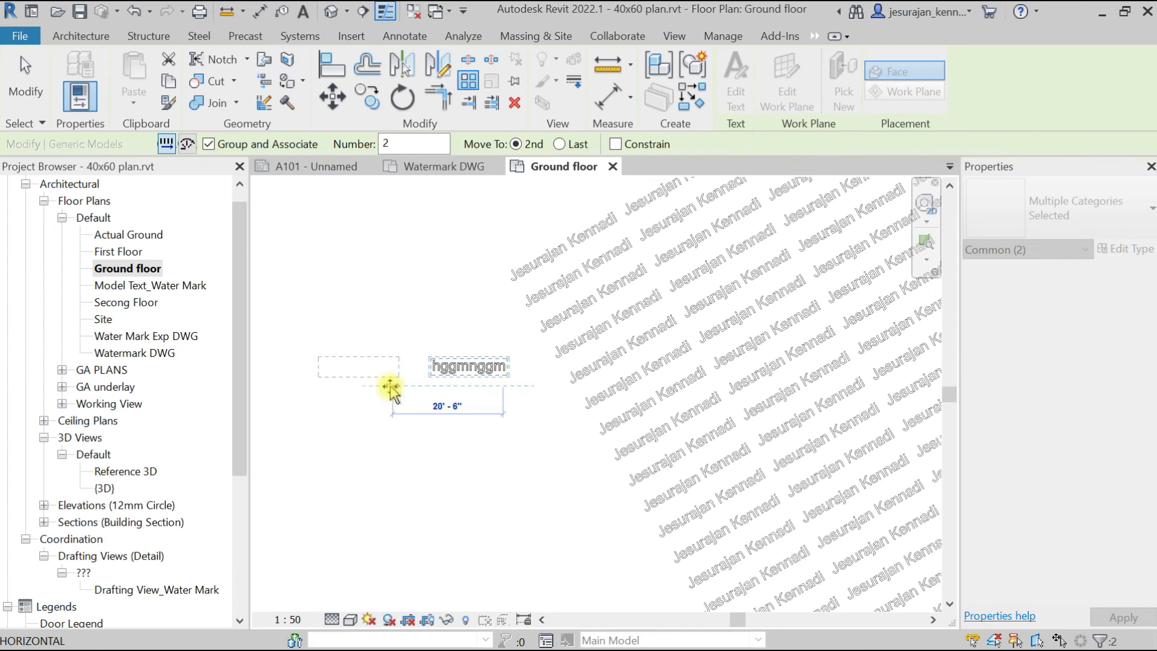
pyautogui.click(391, 389)
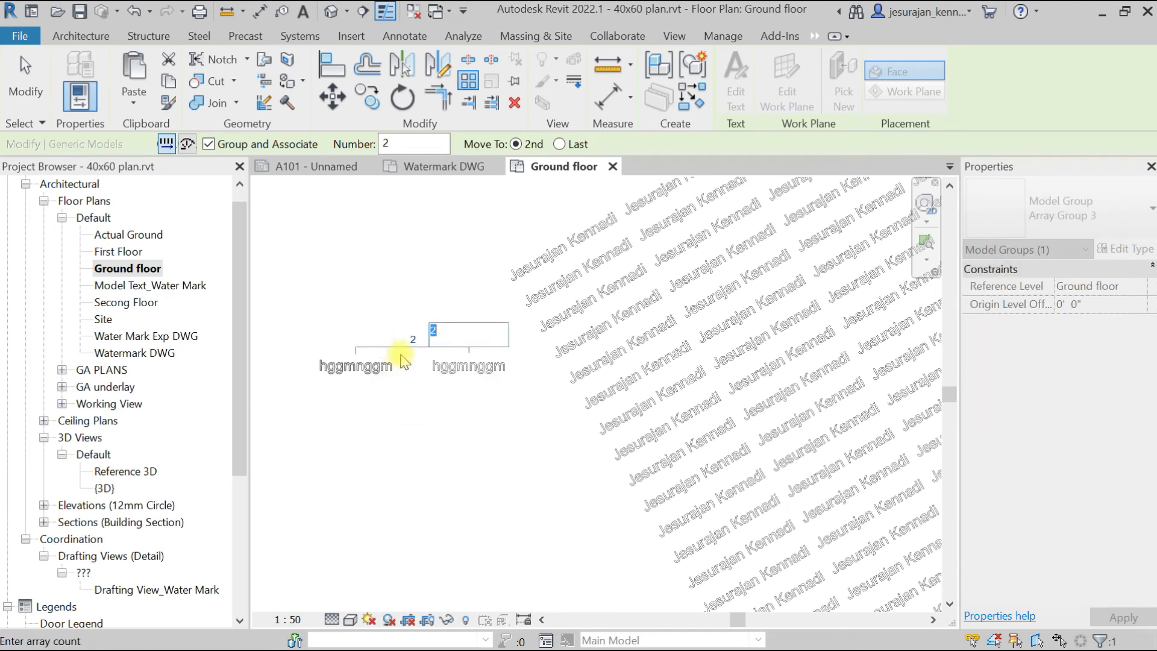
pyautogui.press('Return')
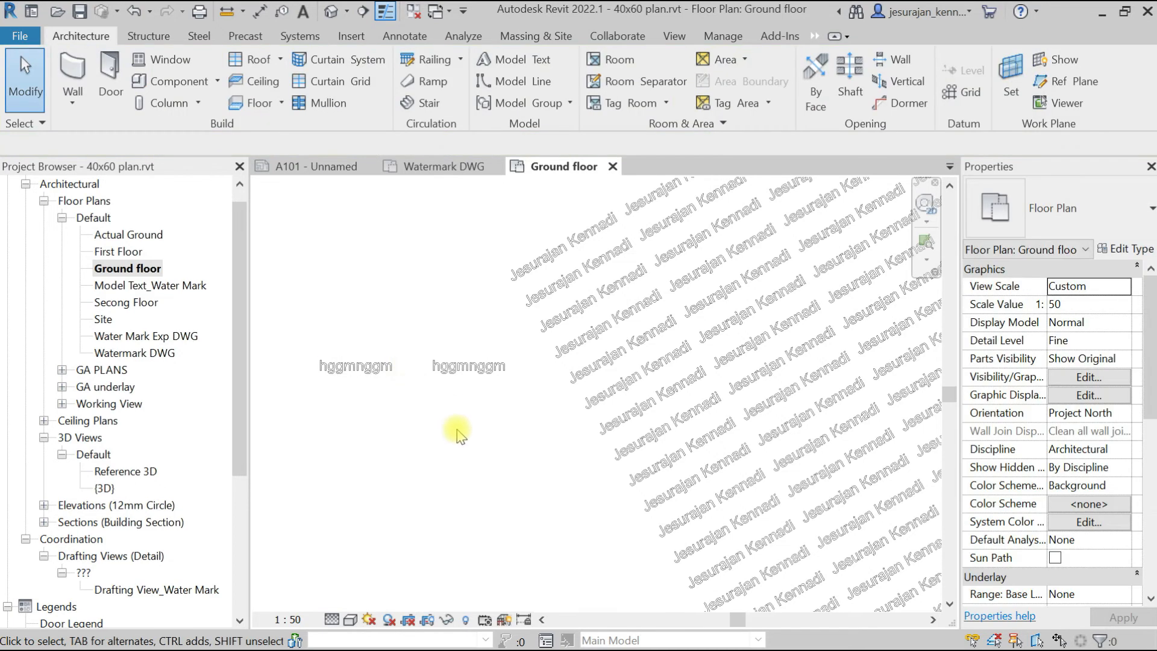
# Step: Array the row of two "hggmnggm" texts downward as a grouped linear array of 2
pyautogui.moveTo(456, 428); pyautogui.dragTo(352, 288)
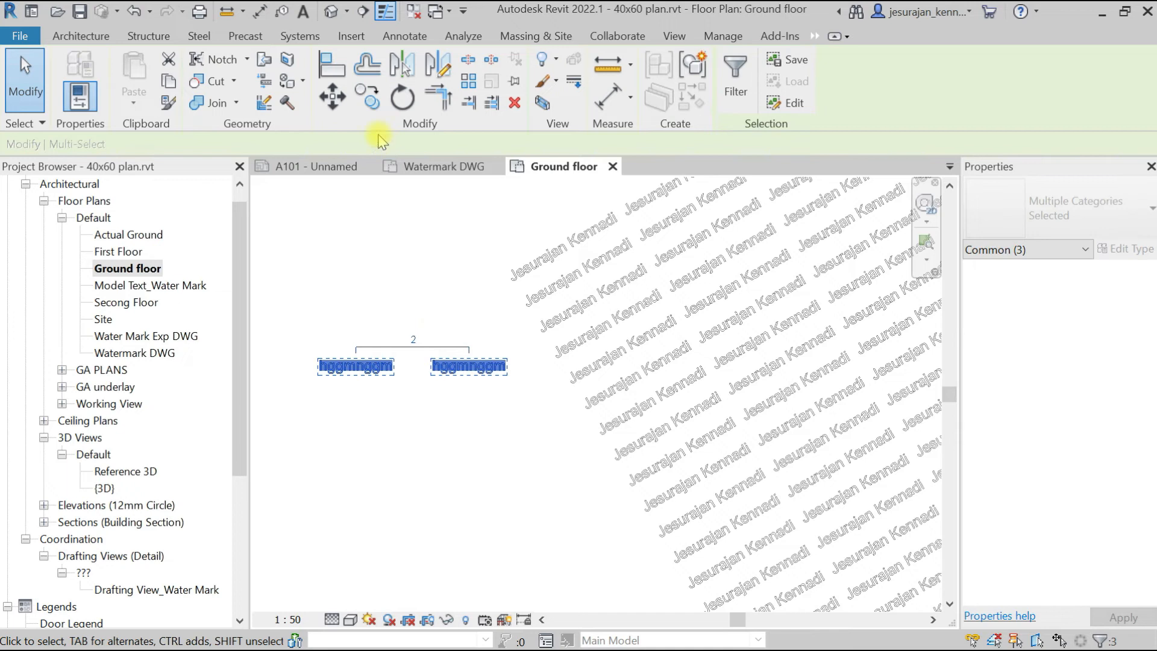
pyautogui.click(479, 81)
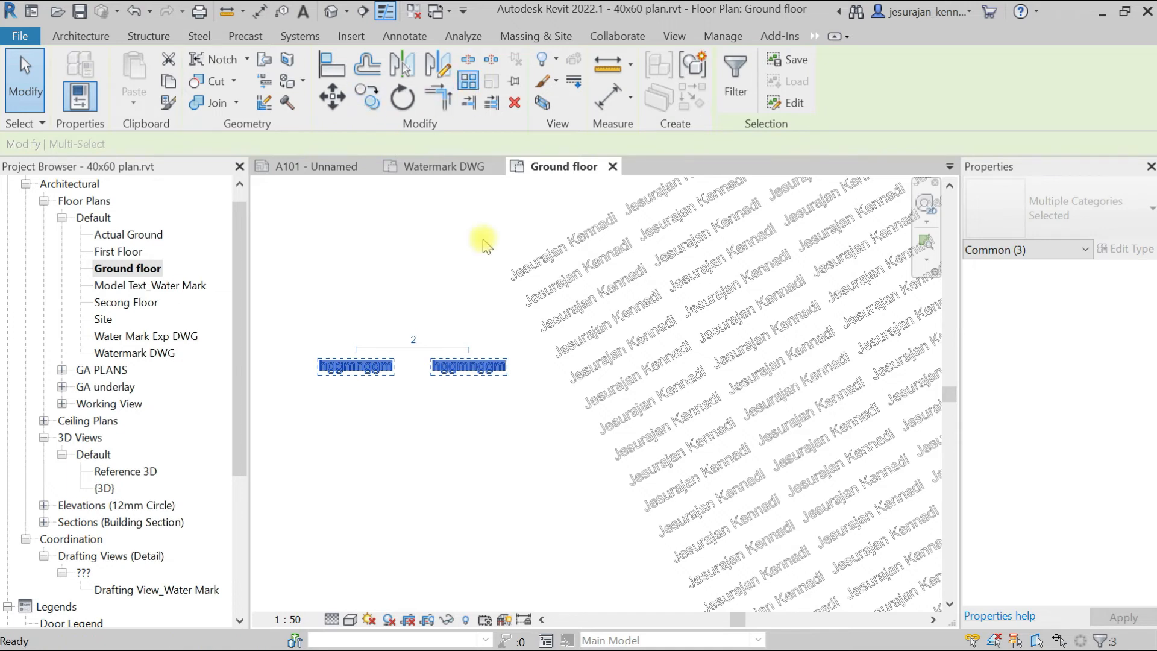
pyautogui.click(494, 292)
pyautogui.click(494, 326)
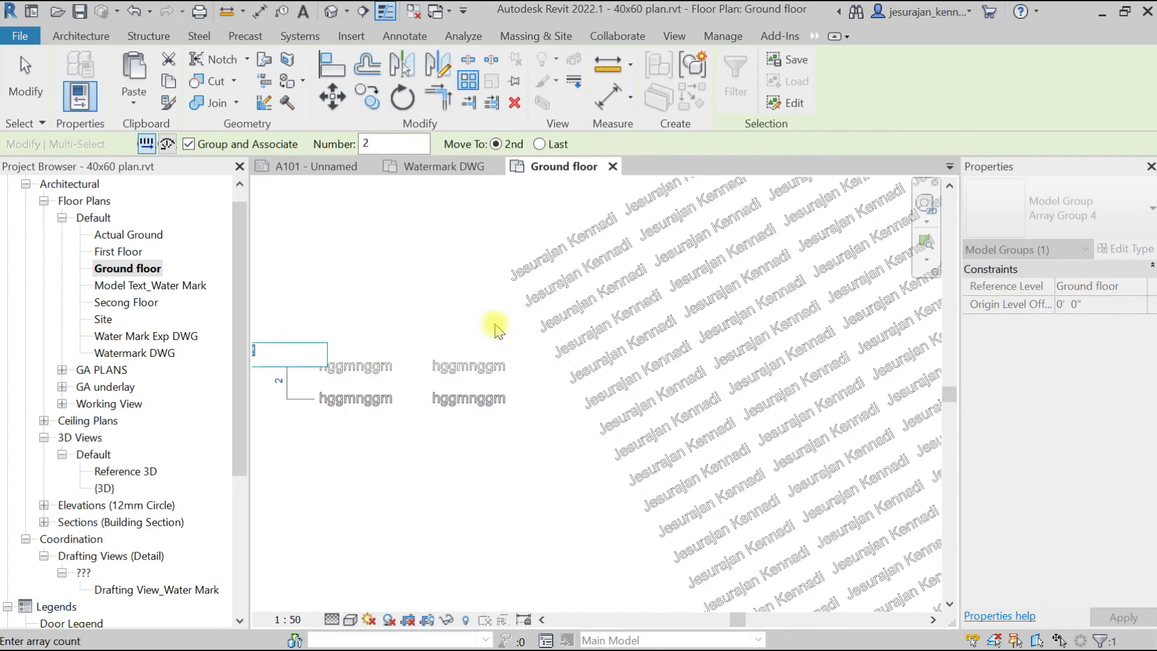
pyautogui.press('Return')
pyautogui.scroll(-2, 439, 298)
pyautogui.press('Escape')
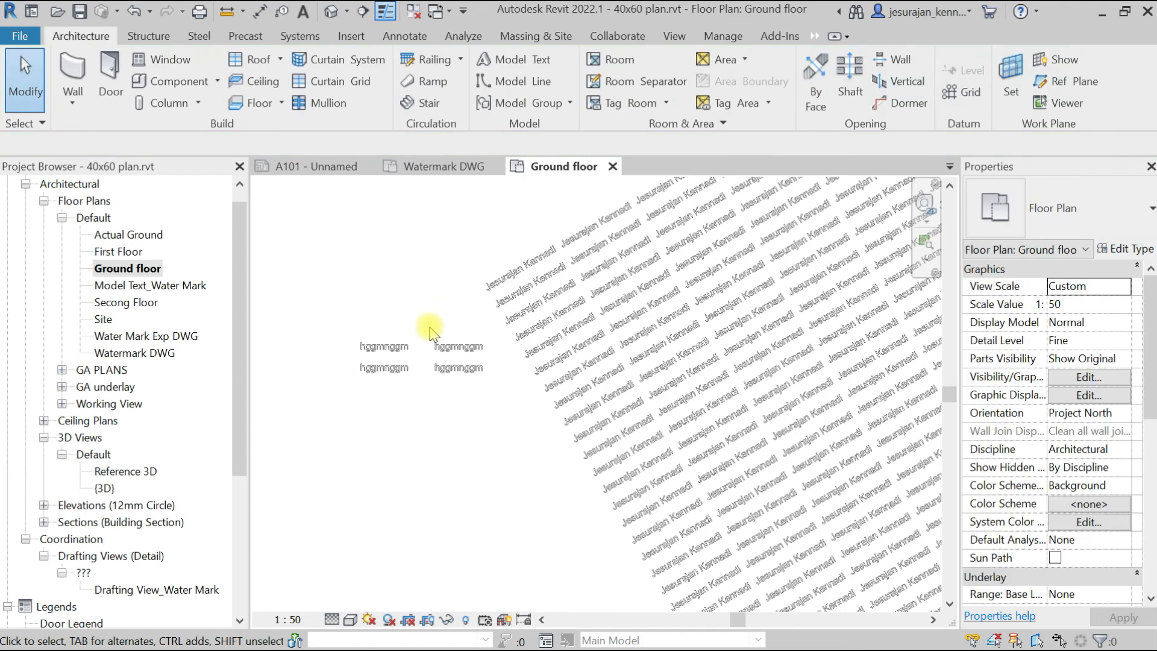
# Step: Edit the upper "hggmnggm" row group and set the array count of the texts within it to 3
pyautogui.scroll(2, 452, 352)
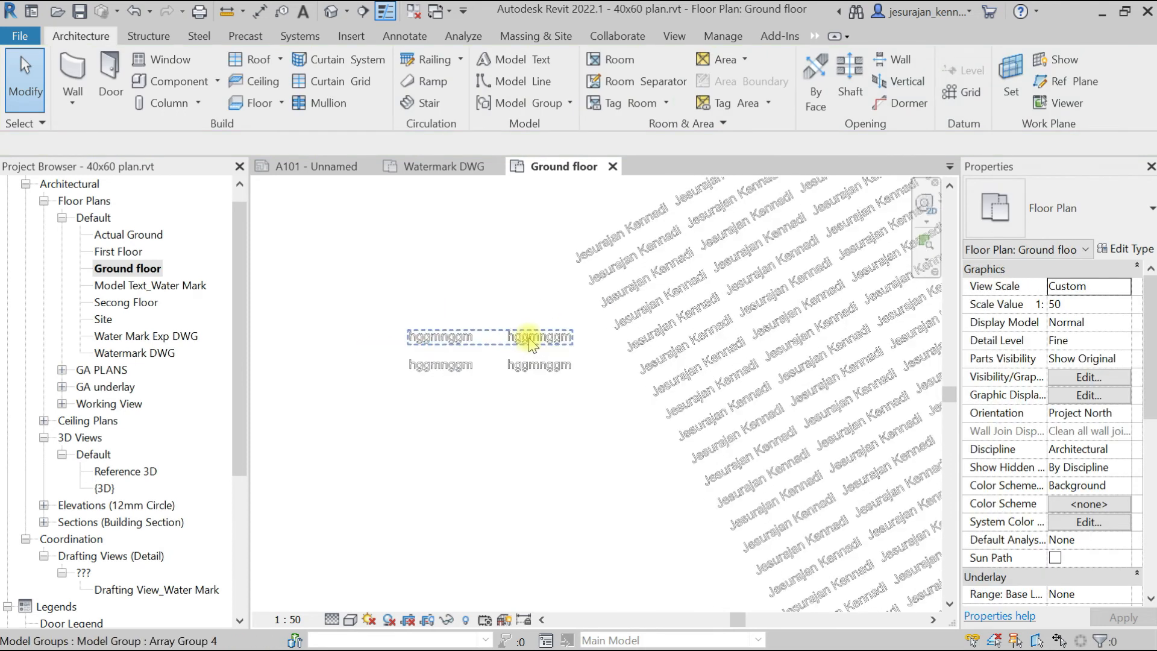
pyautogui.click(531, 342)
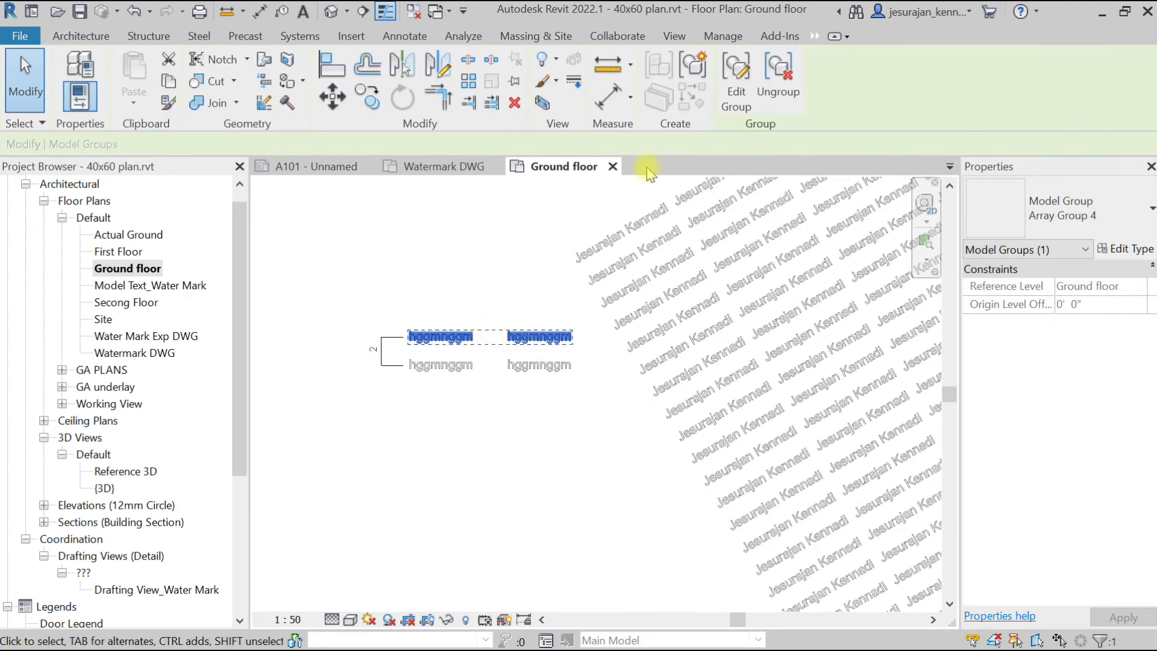
pyautogui.click(737, 85)
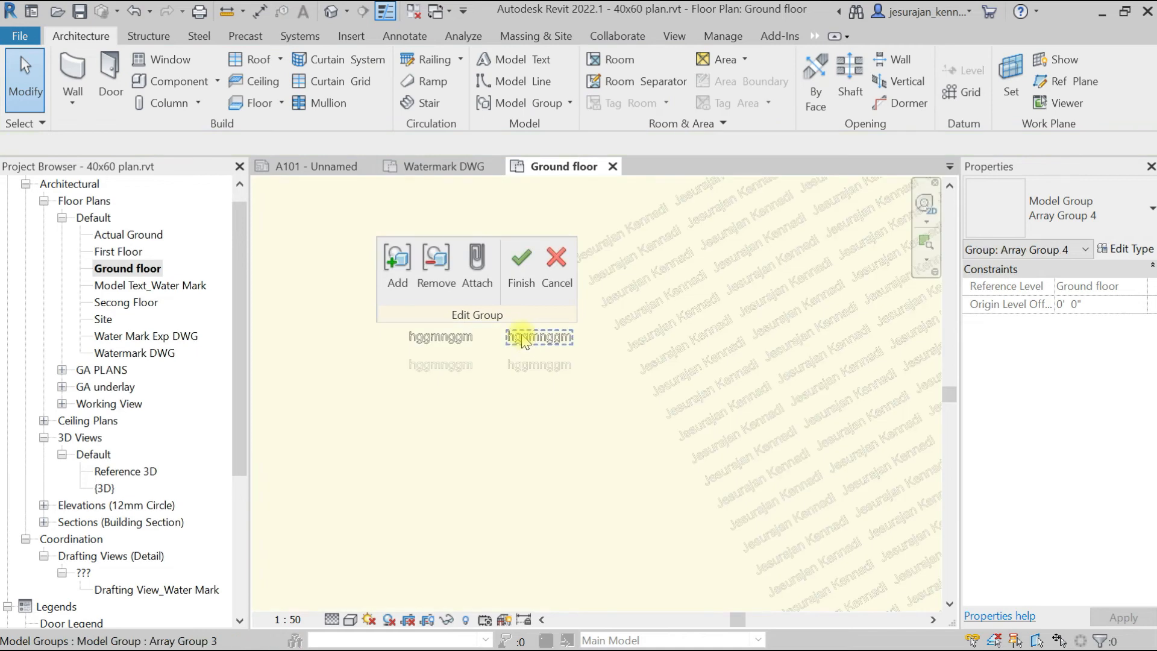
pyautogui.click(530, 335)
pyautogui.scroll(3, 479, 320)
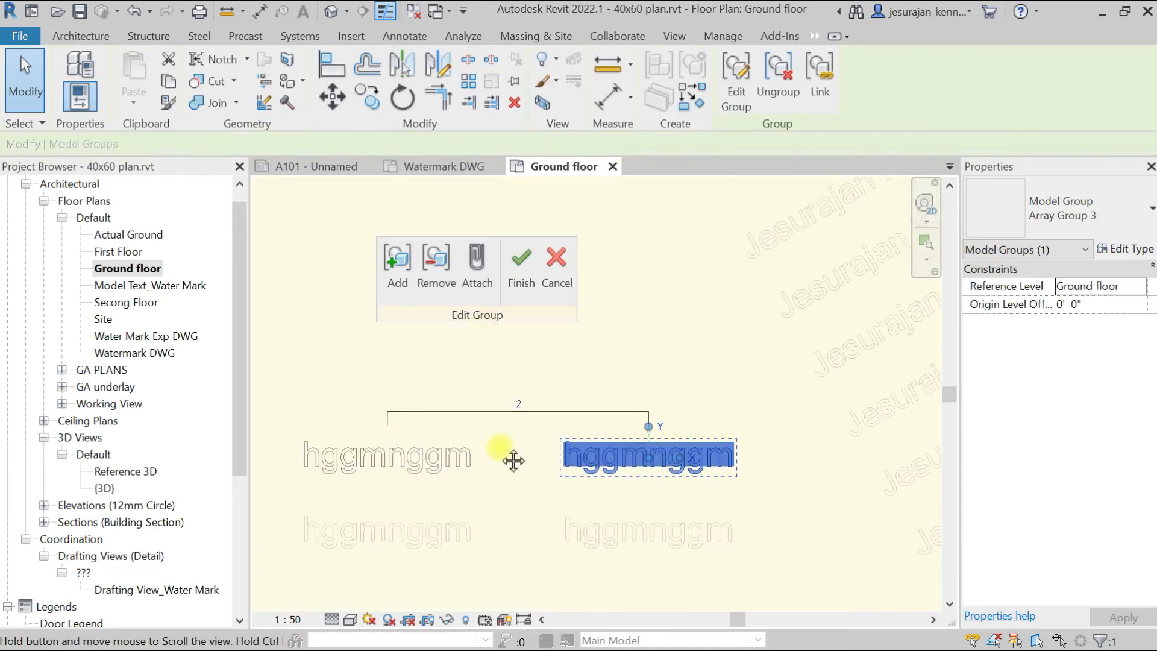
pyautogui.click(518, 405)
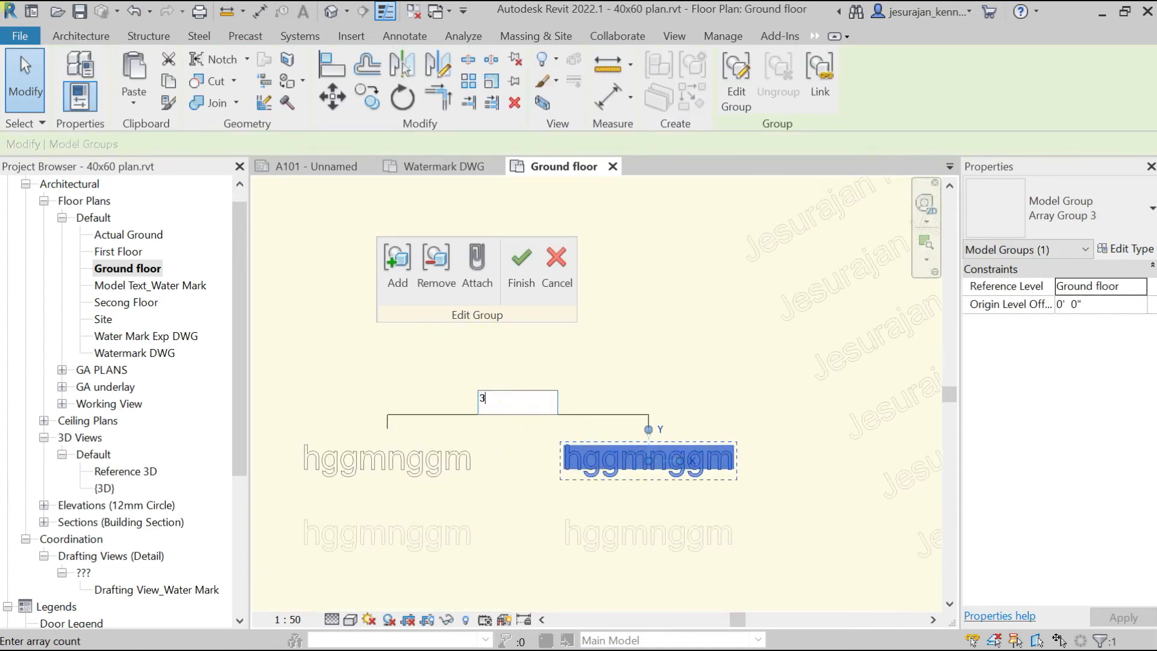
pyautogui.write('3')
pyautogui.press('Return')
pyautogui.scroll(-3, 509, 418)
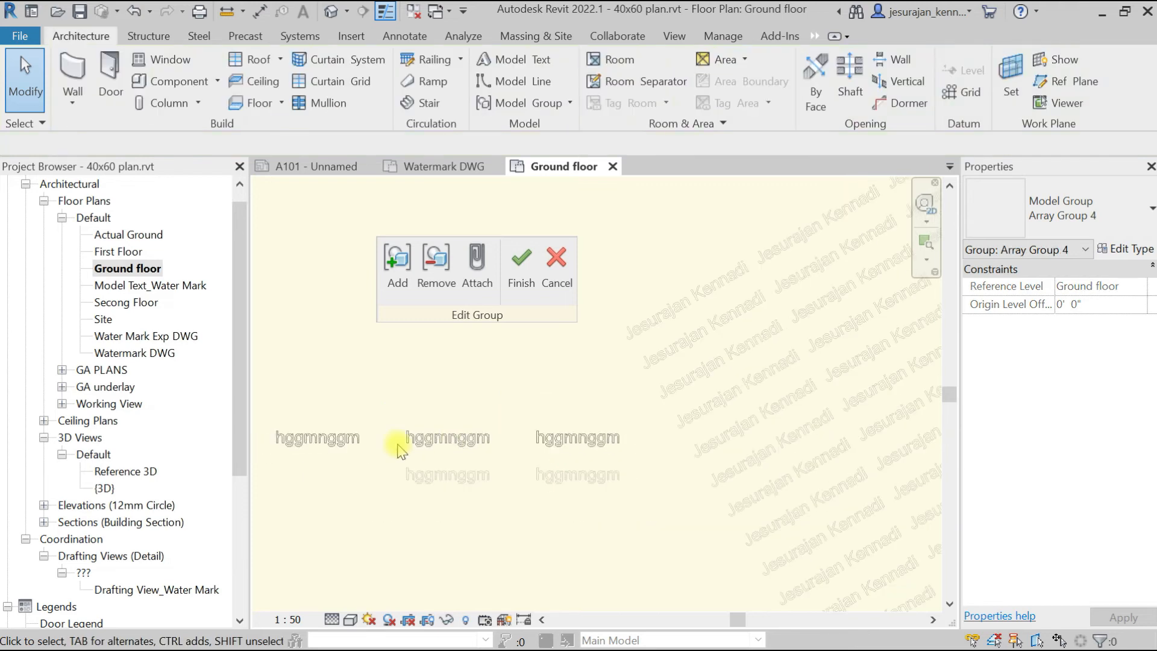
# Step: Finish editing the upper "hggmnggm" row group and clear the selection
pyautogui.click(521, 265)
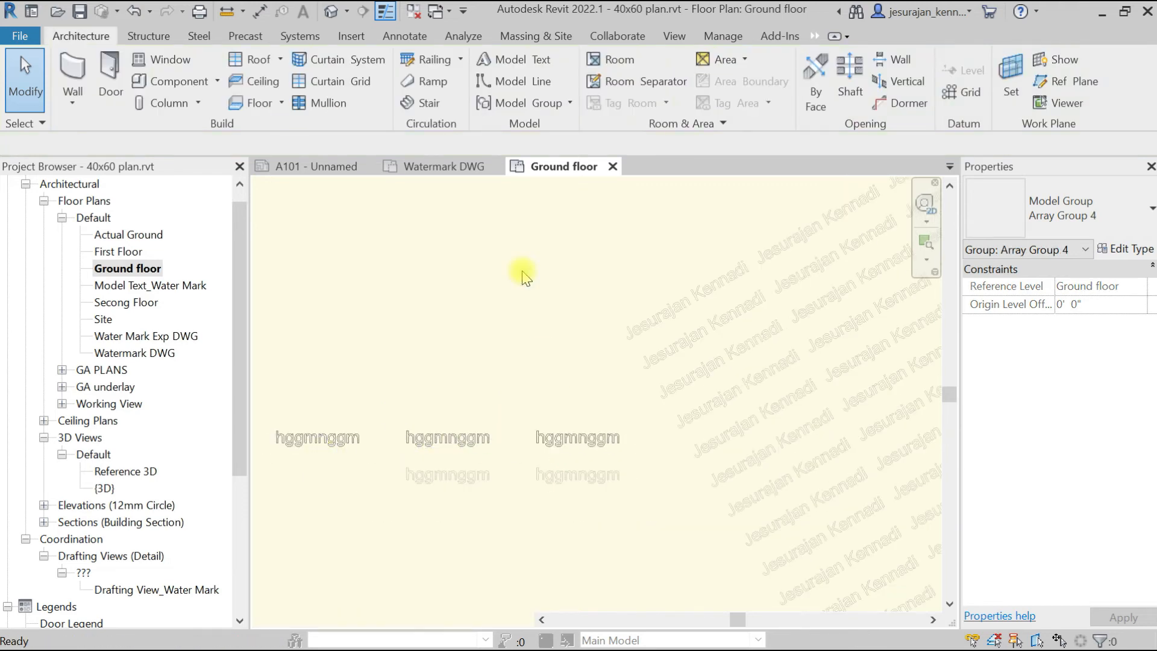
pyautogui.scroll(-2, 523, 276)
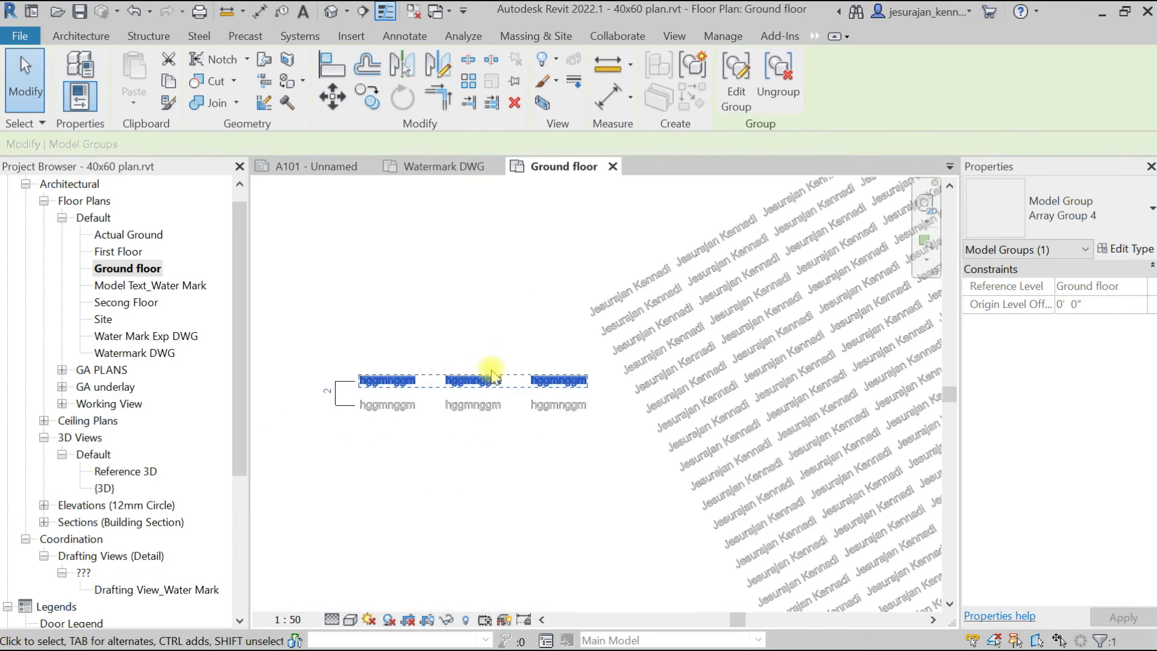
pyautogui.click(528, 300)
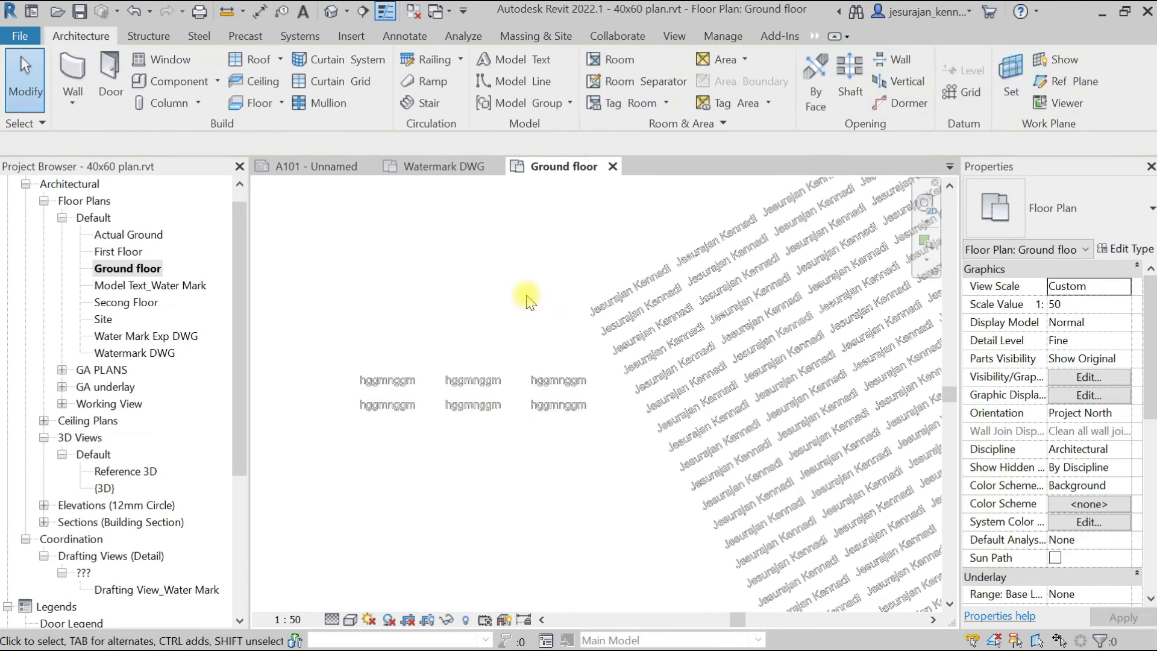
# Step: Open the Water Mark Exp DWG floor plan view
pyautogui.scroll(-3, 509, 400)
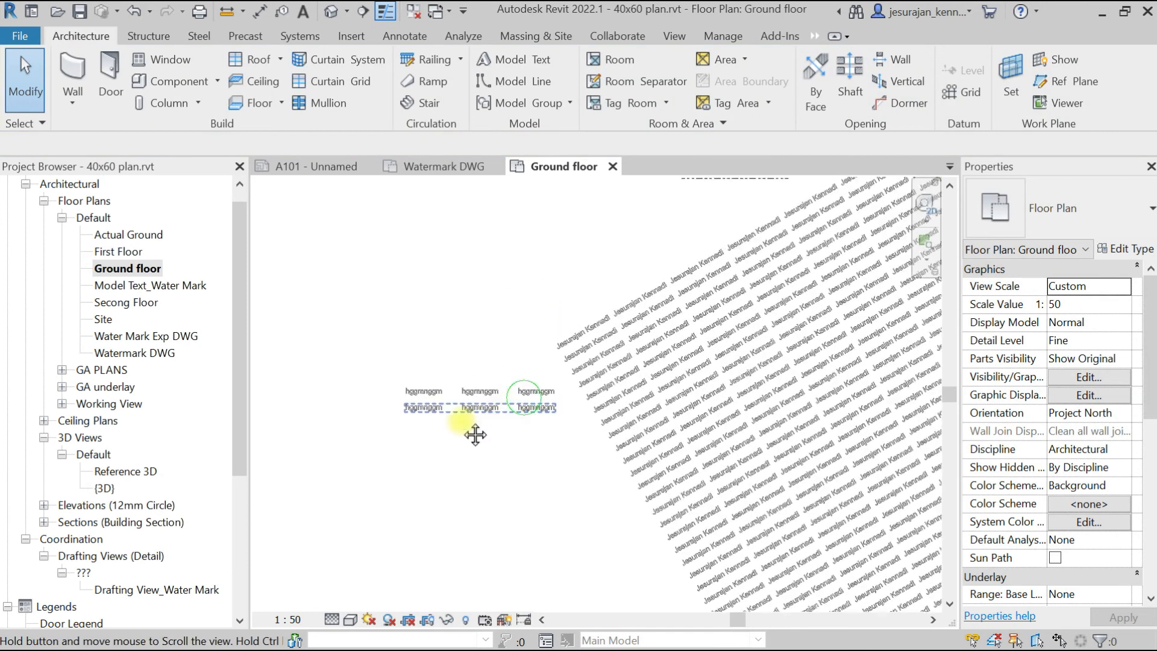
pyautogui.moveTo(476, 432); pyautogui.dragTo(336, 447, button='middle')
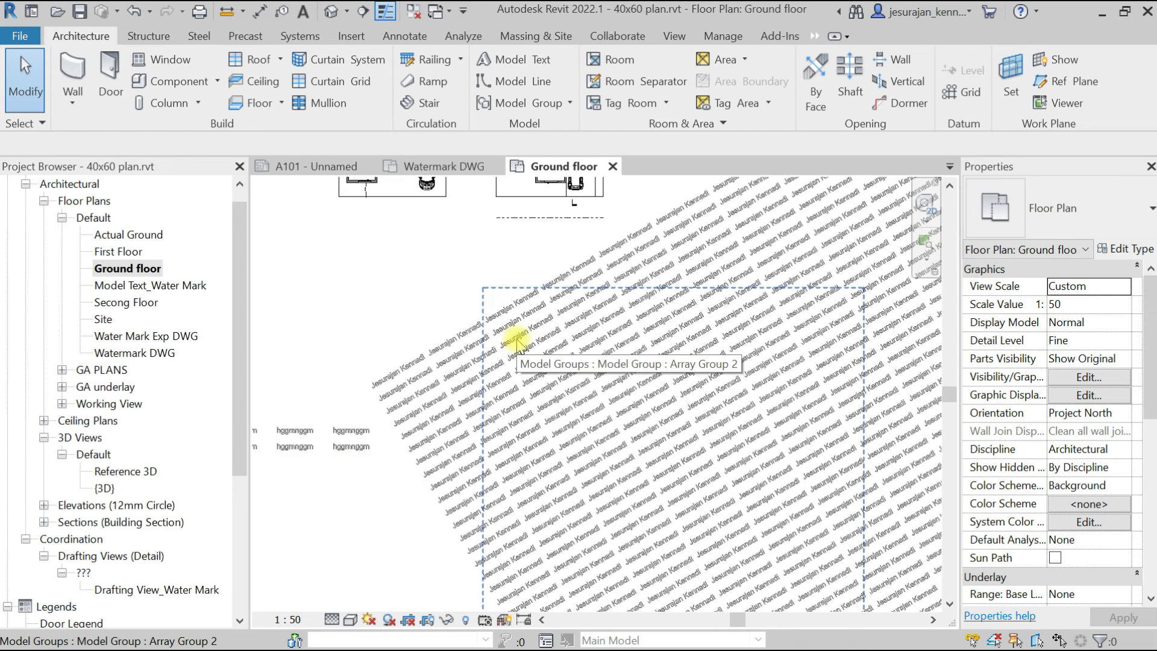
pyautogui.scroll(-4, 512, 349)
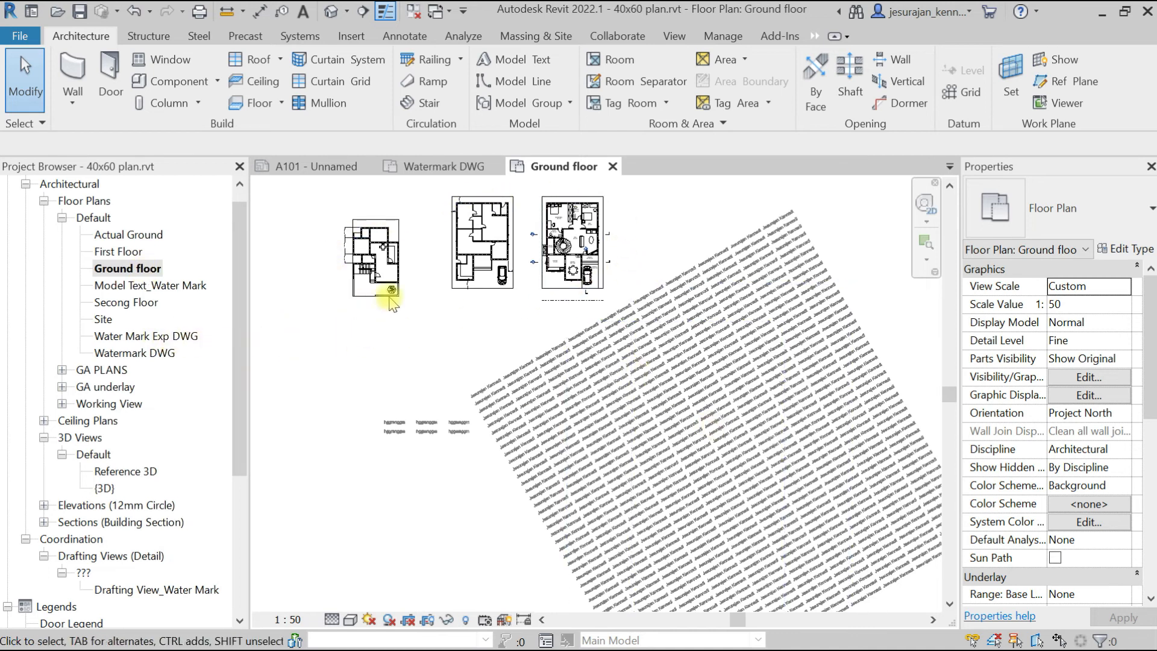
pyautogui.click(162, 337)
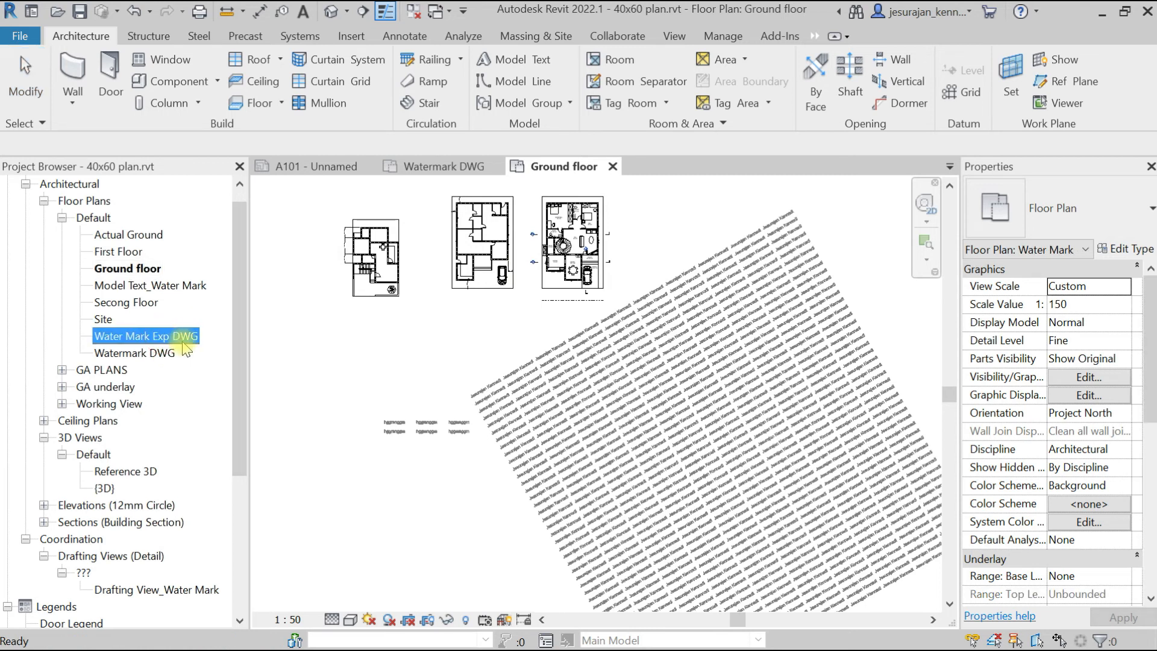
pyautogui.doubleClick(175, 337)
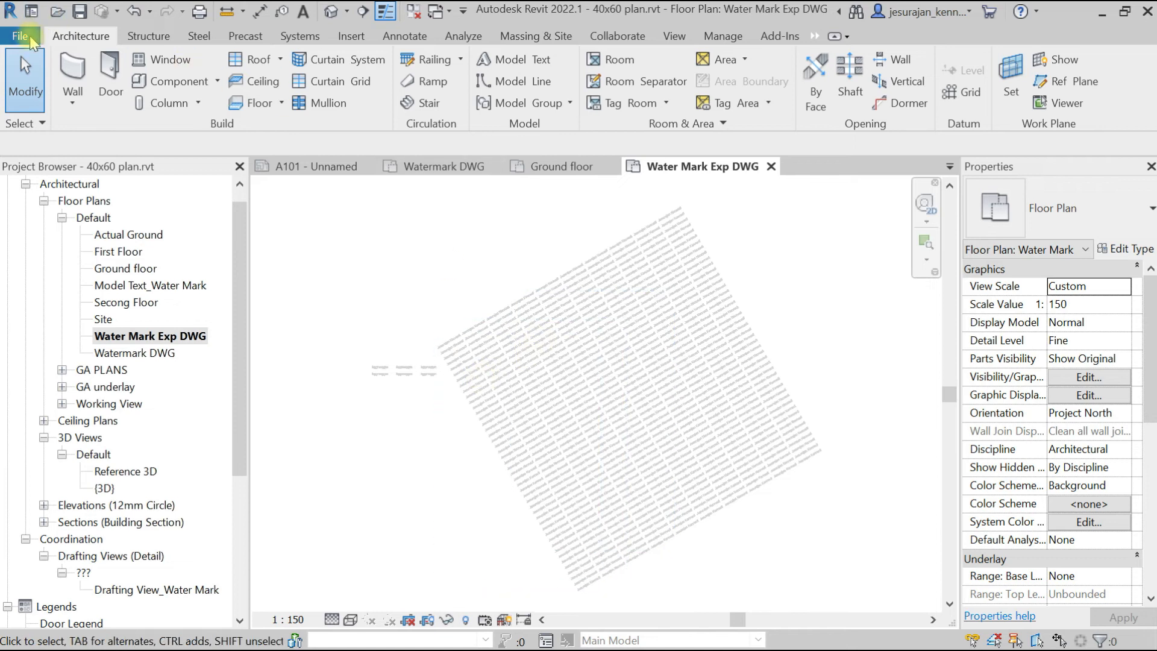
# Step: Start a DWG export of only the current Water Mark Exp DWG view and proceed to the target folder settings
pyautogui.click(27, 37)
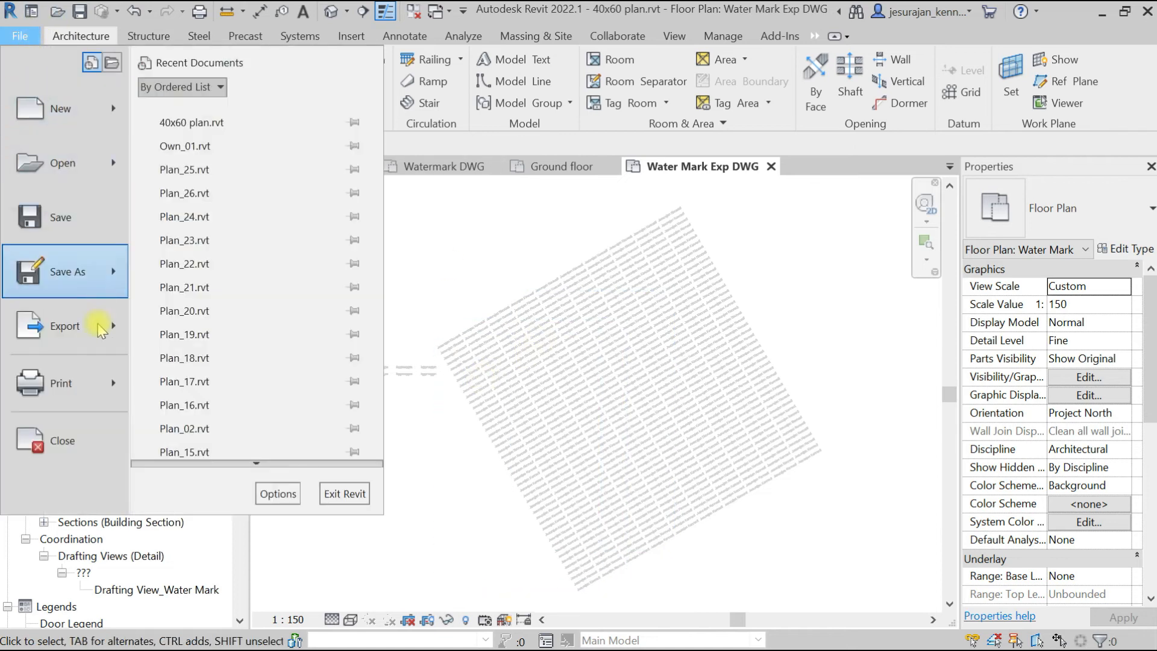
pyautogui.click(99, 329)
pyautogui.click(263, 121)
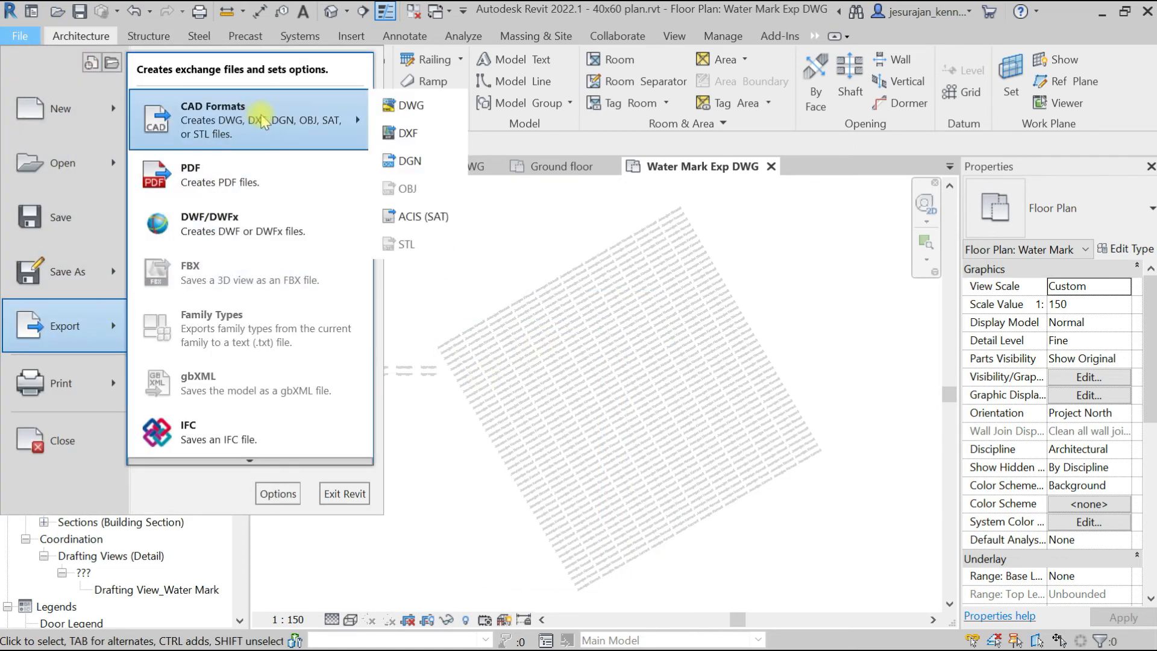
pyautogui.click(435, 106)
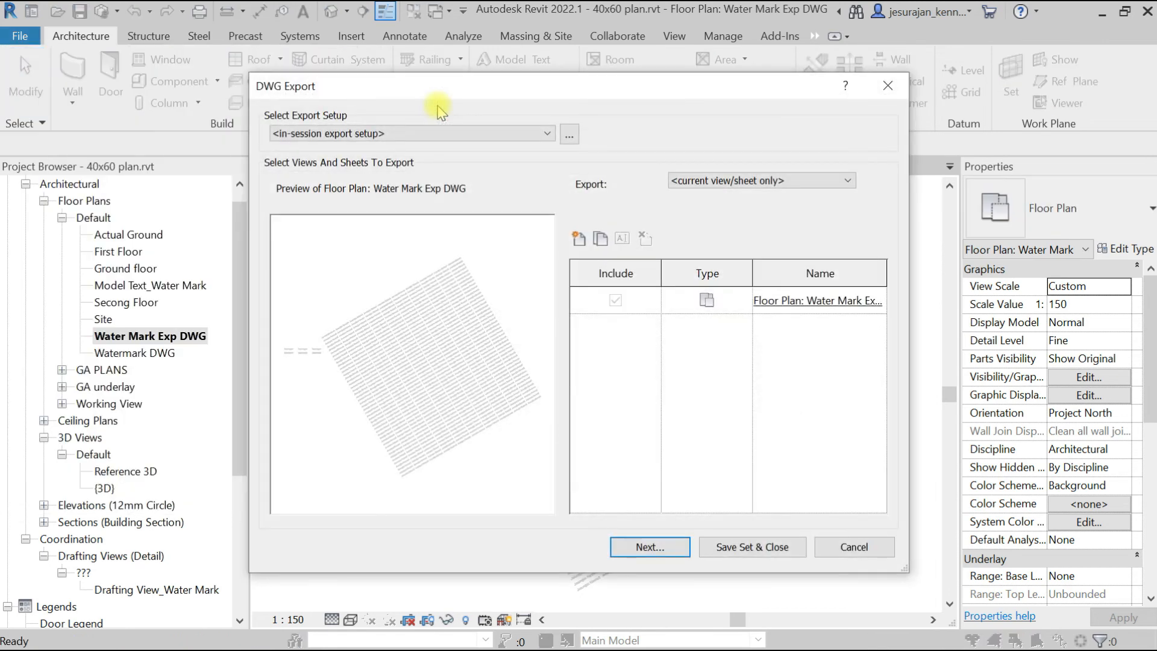
pyautogui.click(668, 549)
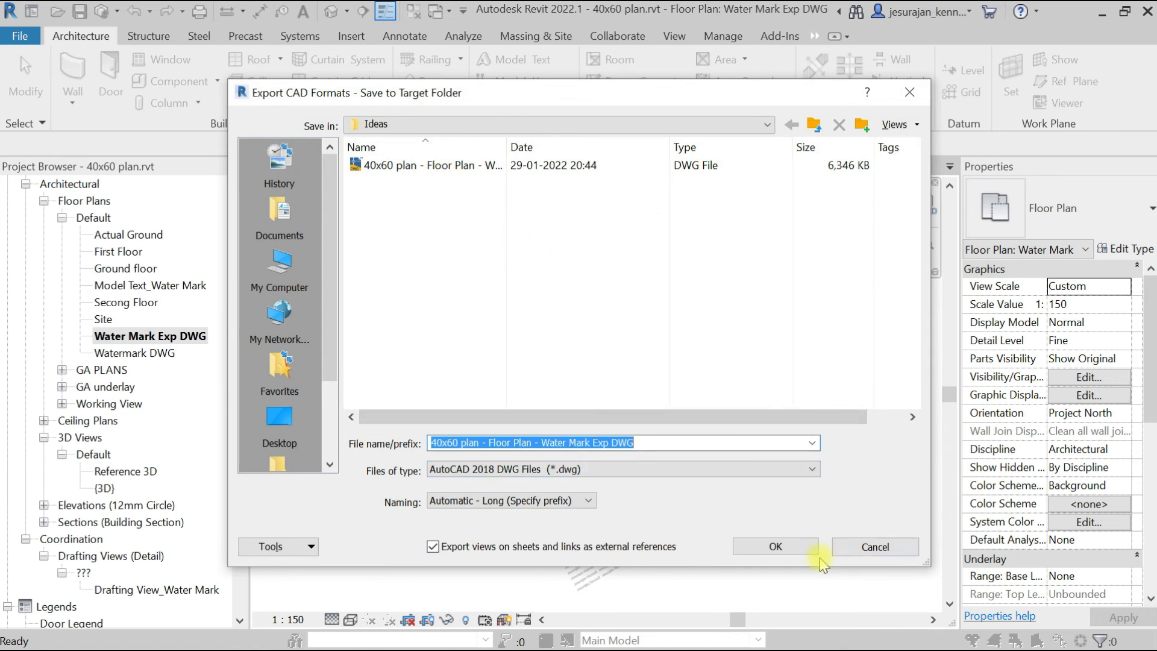
# Step: Set the export to AutoCAD 2007 DWG without views and links as external references, and cancel the export
pyautogui.click(657, 471)
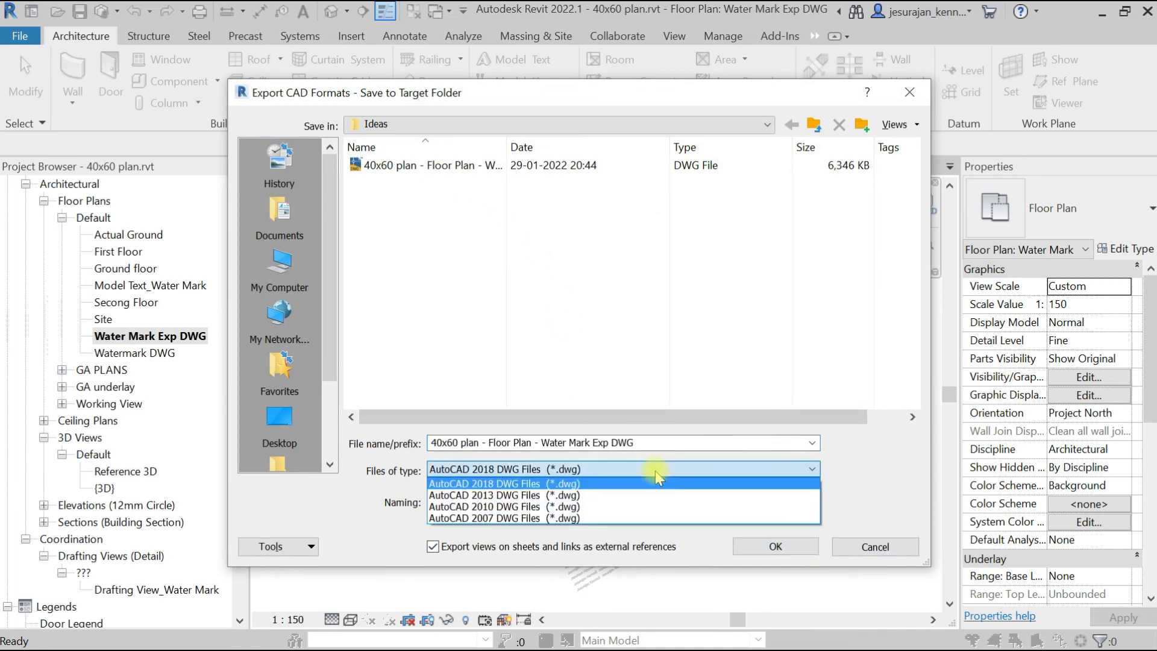
pyautogui.click(539, 519)
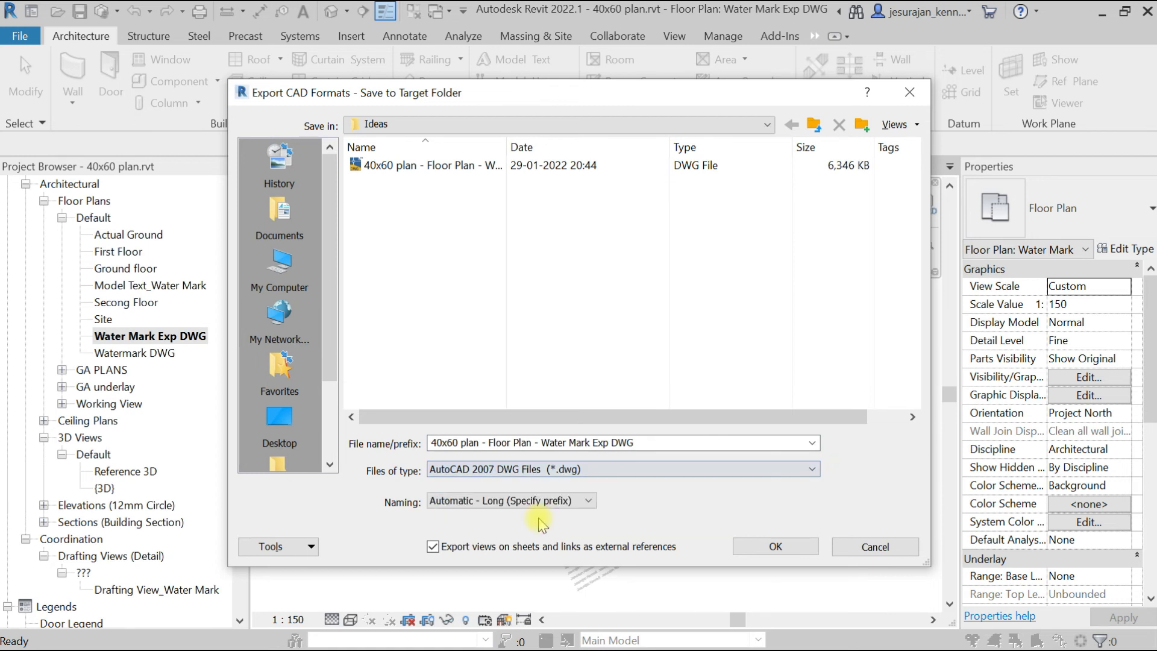
pyautogui.click(461, 546)
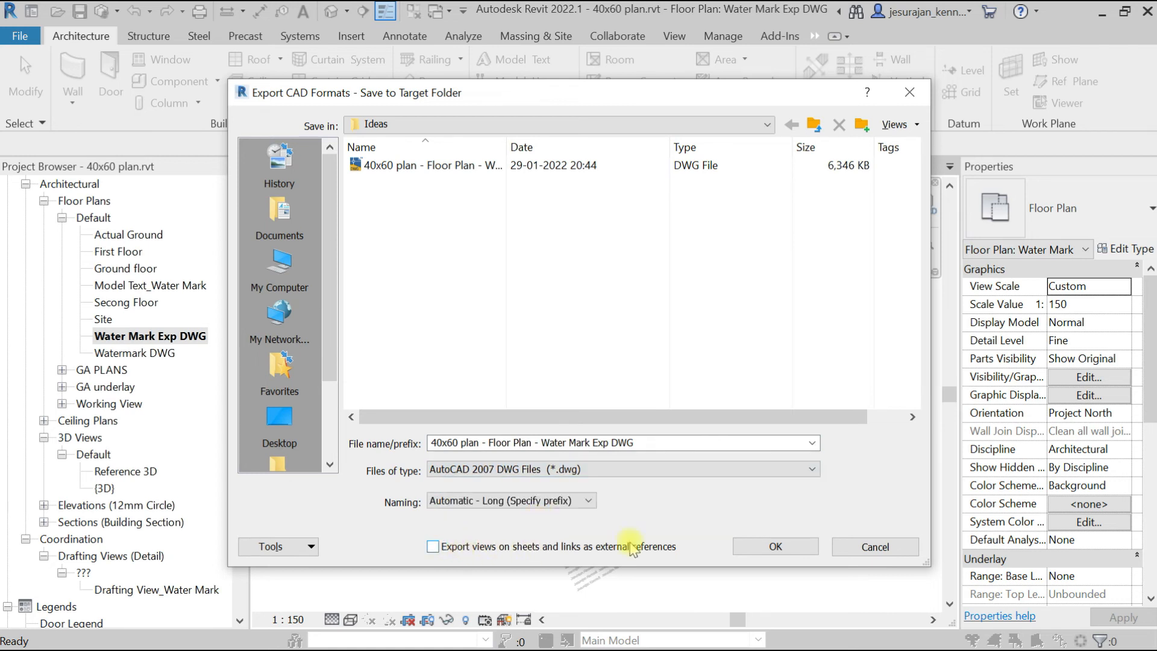
pyautogui.click(797, 523)
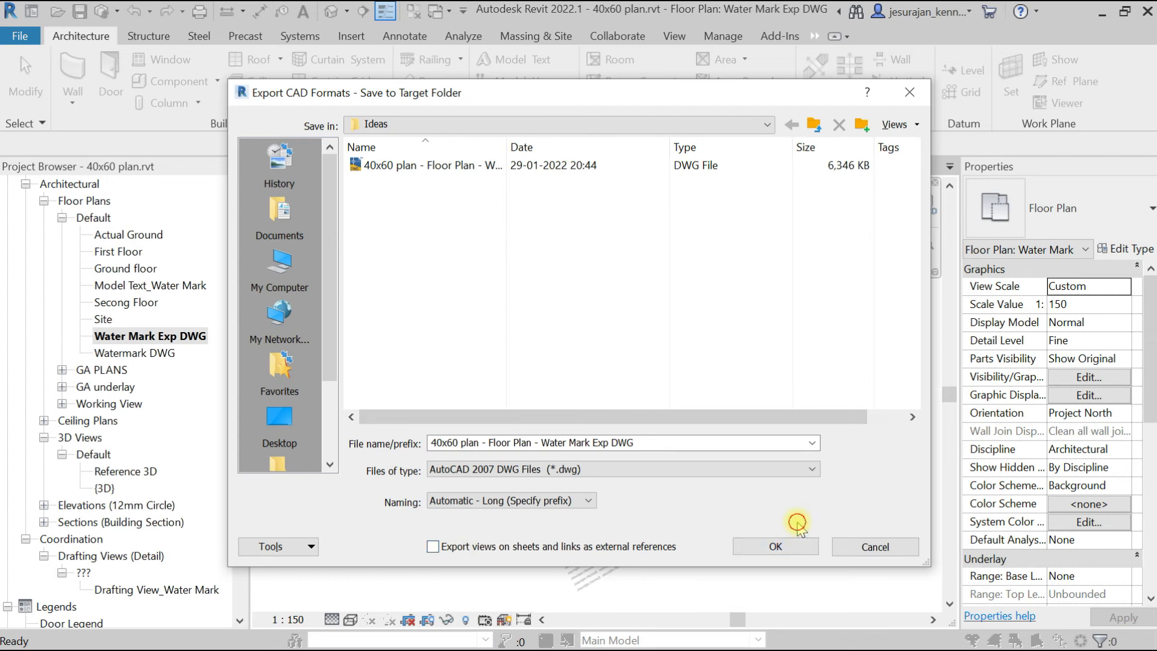
pyautogui.click(874, 547)
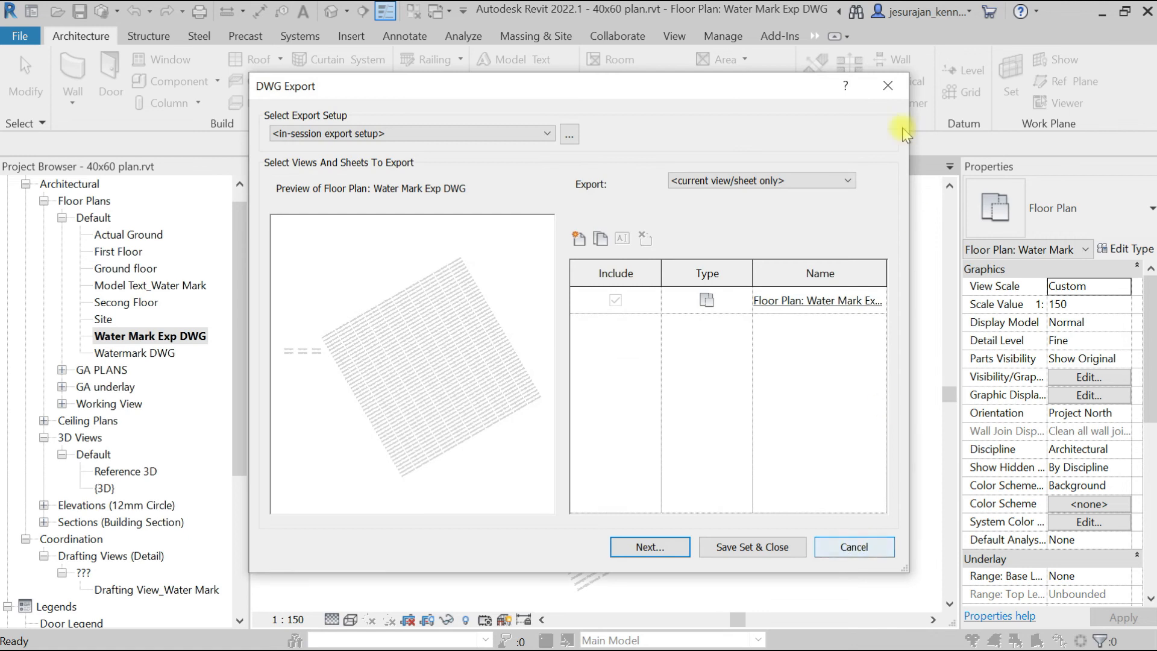
pyautogui.click(888, 86)
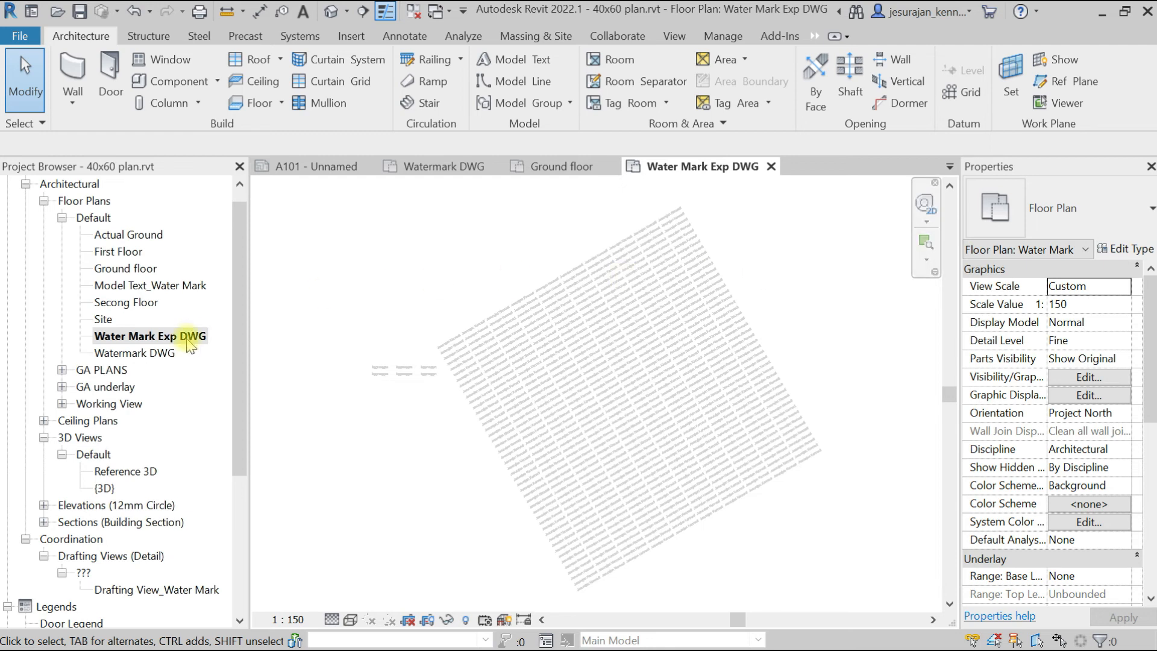
# Step: Open the Model Text_Water Mark floor plan, dismiss the save reminder, and inspect the cropped watermark text
pyautogui.click(144, 286)
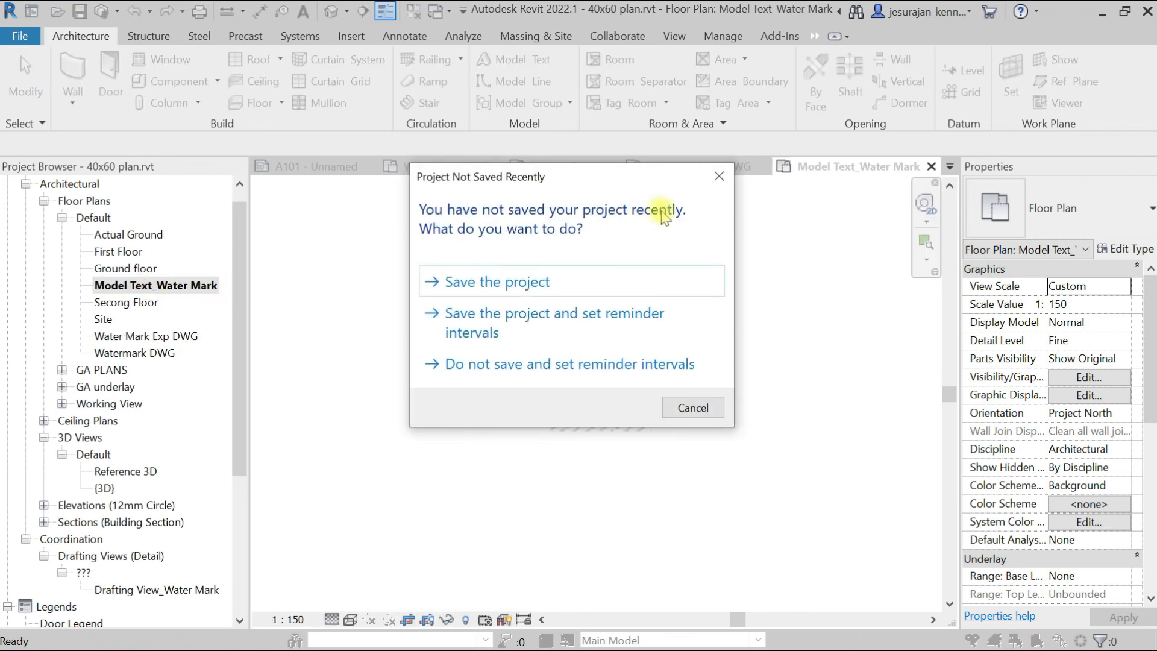
pyautogui.click(720, 176)
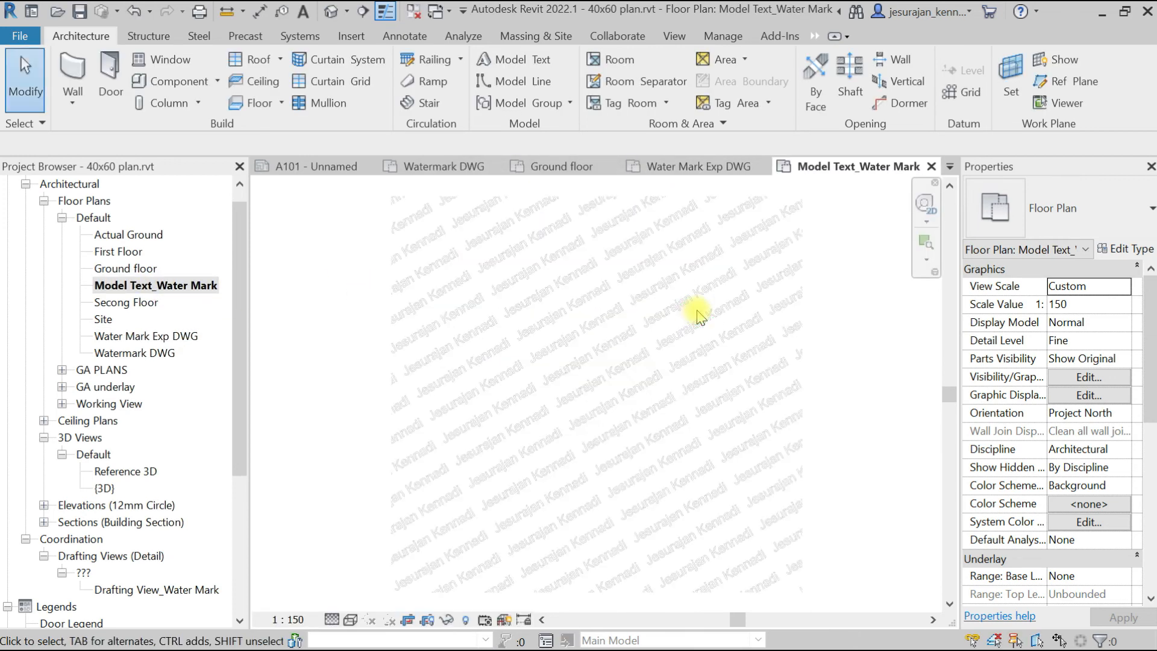
pyautogui.scroll(-4, 528, 337)
pyautogui.scroll(3, 668, 301)
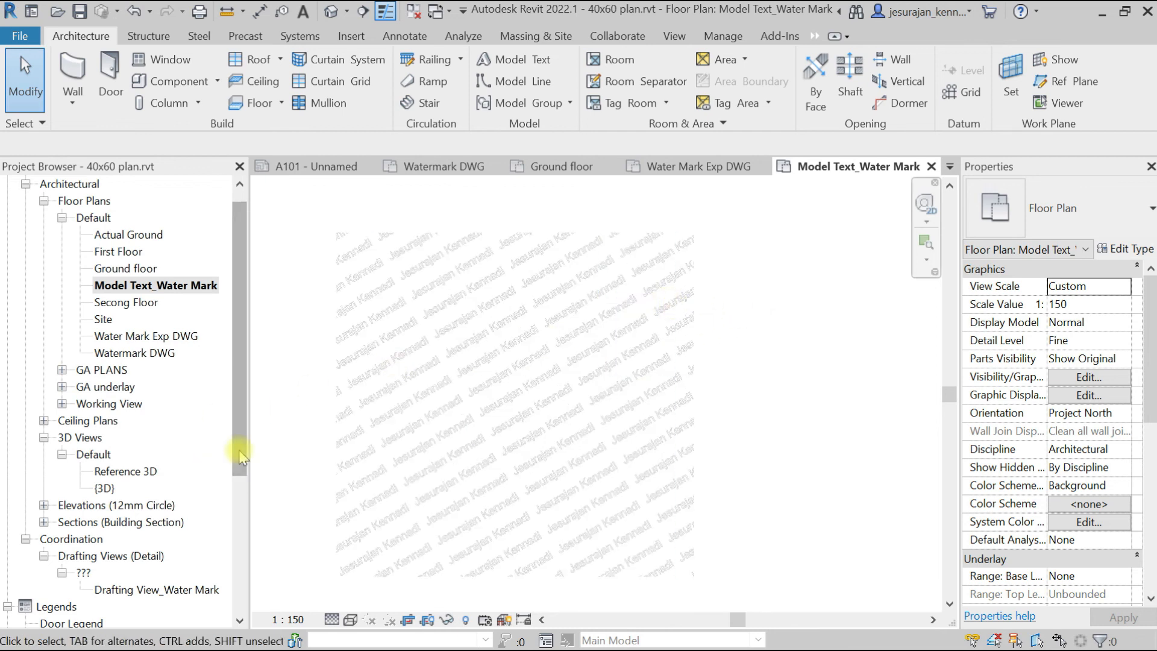
# Step: Open sheet A101 and remove the Watermark DWG floor plan from it
pyautogui.moveTo(236, 432); pyautogui.dragTo(235, 570)
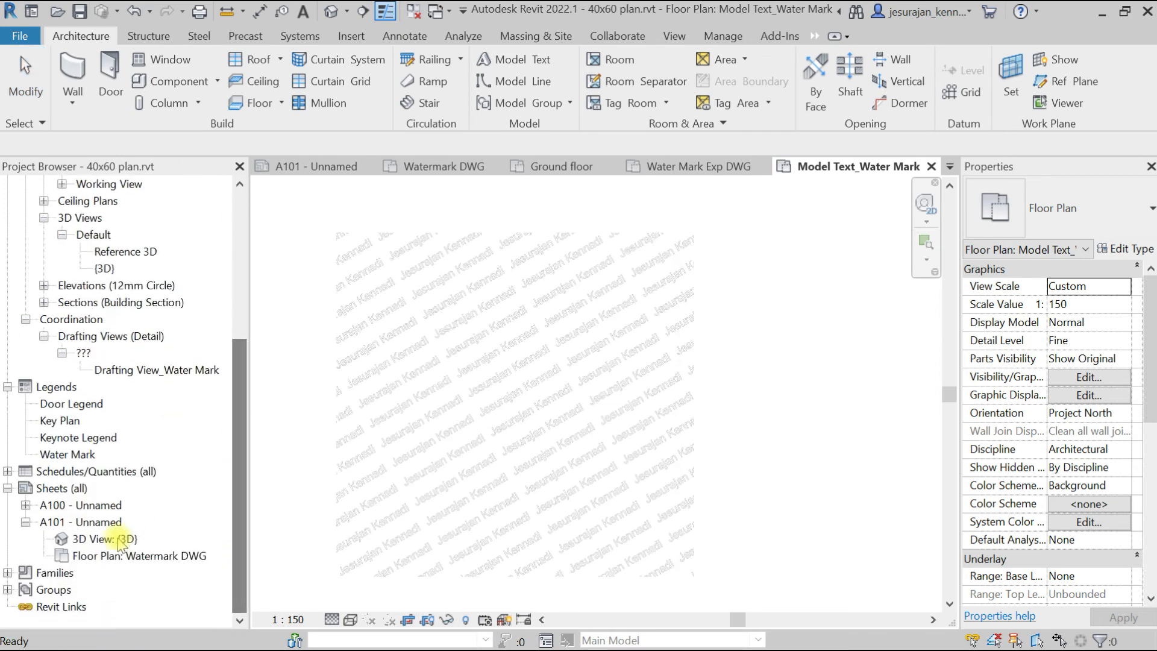
pyautogui.doubleClick(101, 523)
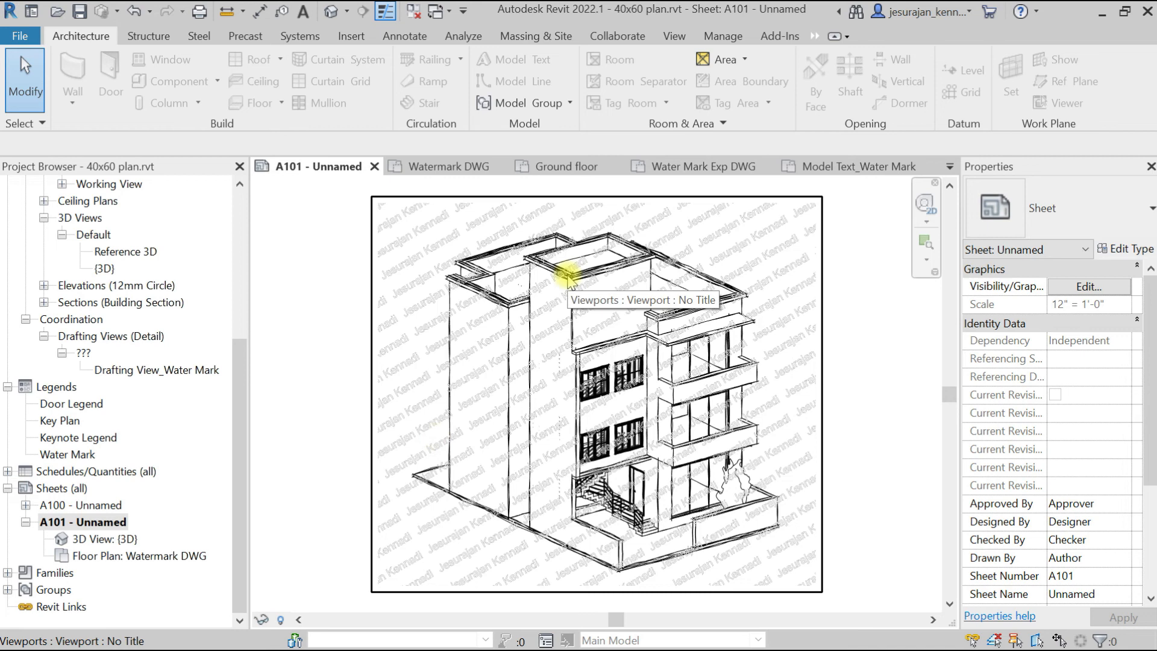
pyautogui.click(181, 558)
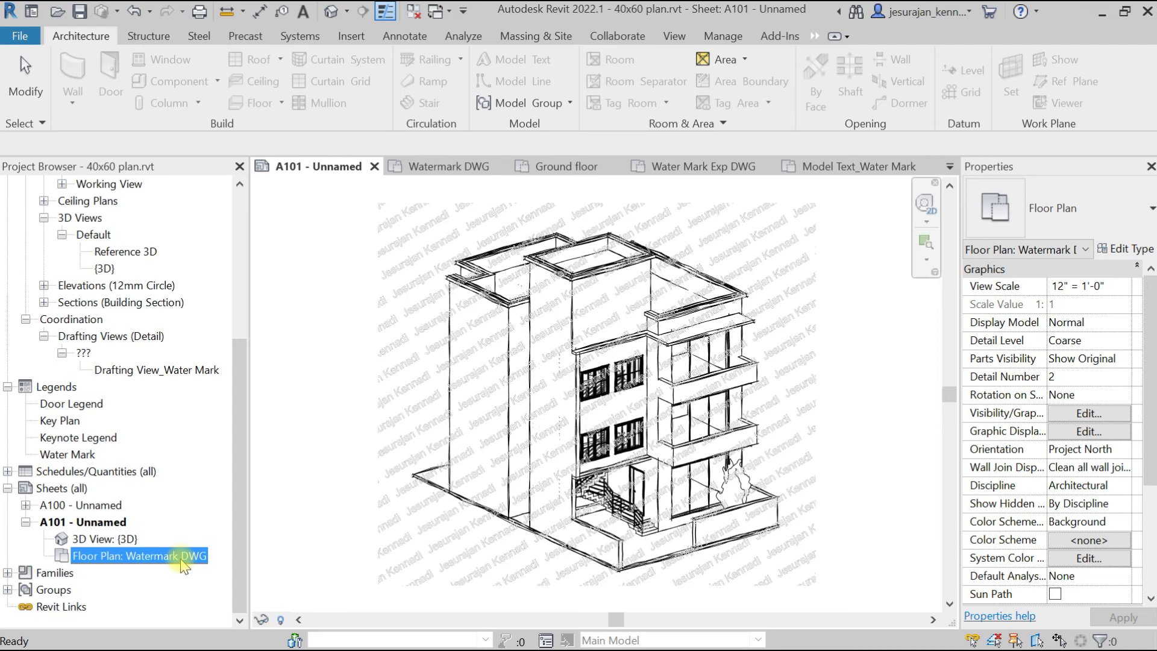
pyautogui.rightClick(181, 560)
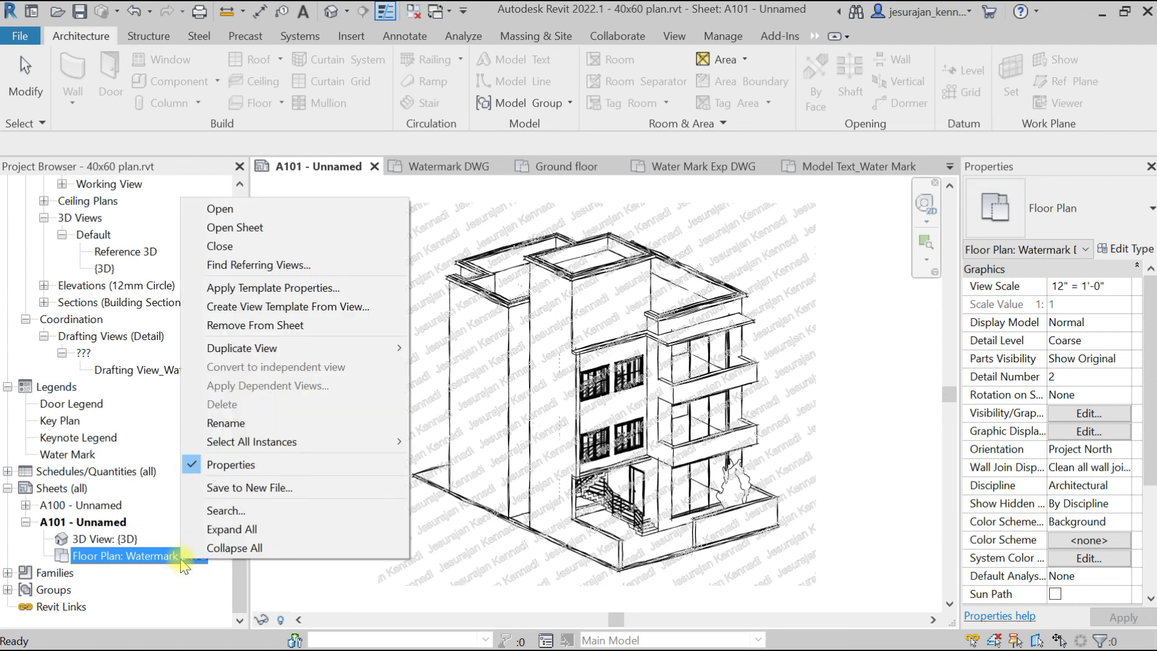
pyautogui.click(292, 328)
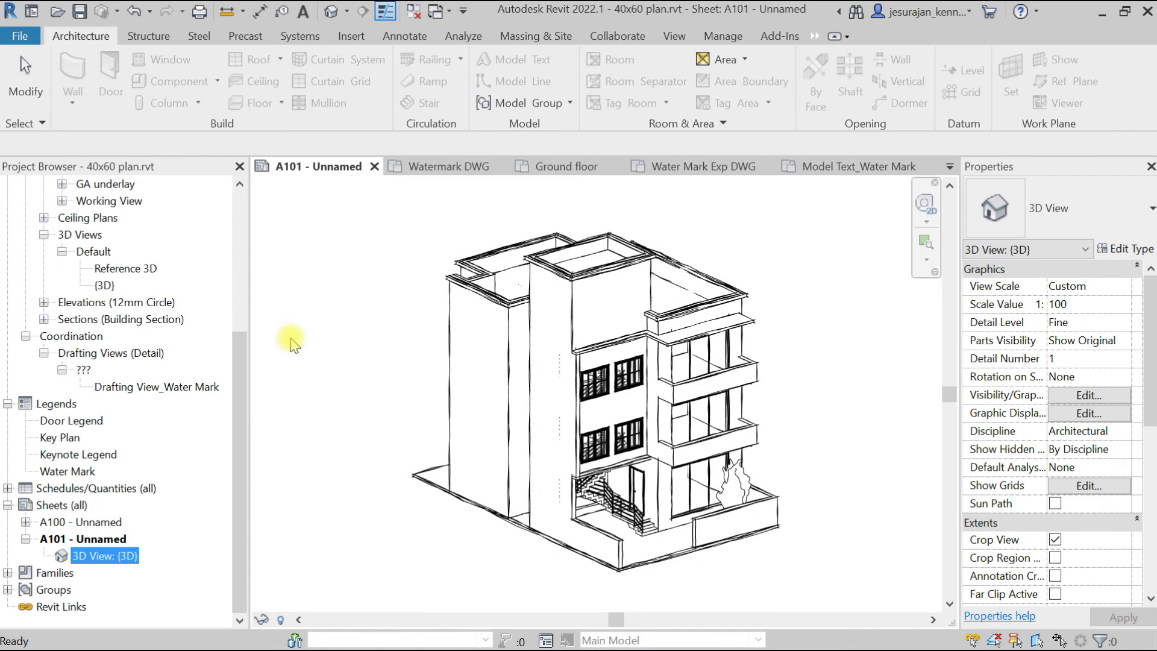
# Step: Open the Model Text_Water Mark floor plan and check its text array
pyautogui.moveTo(234, 429); pyautogui.dragTo(242, 289)
pyautogui.click(158, 302)
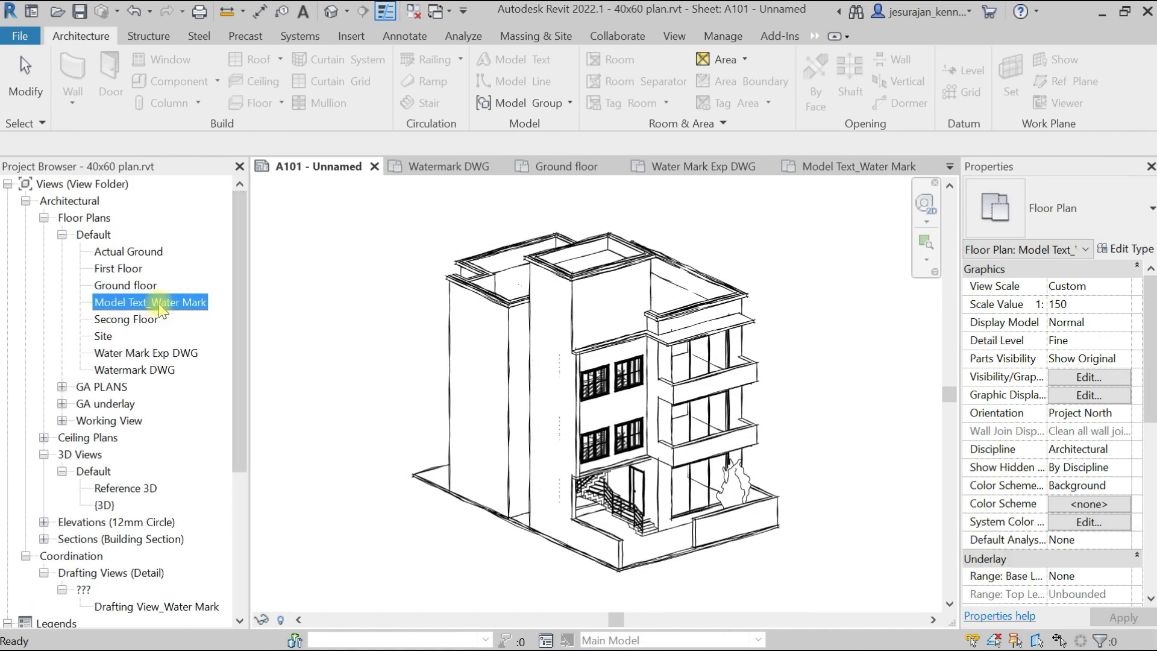
pyautogui.doubleClick(159, 304)
pyautogui.click(460, 346)
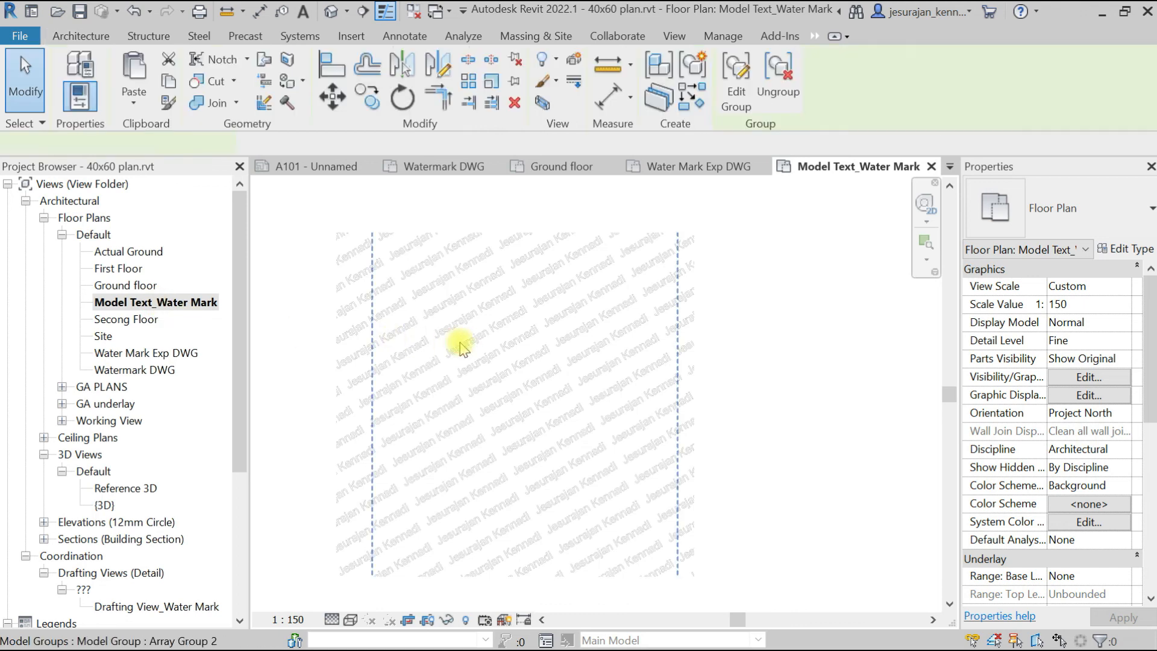
pyautogui.click(755, 392)
# Step: Return to sheet A101 and place the Model Text_Water Mark floor plan over the 3D building view
pyautogui.moveTo(237, 395); pyautogui.dragTo(238, 555)
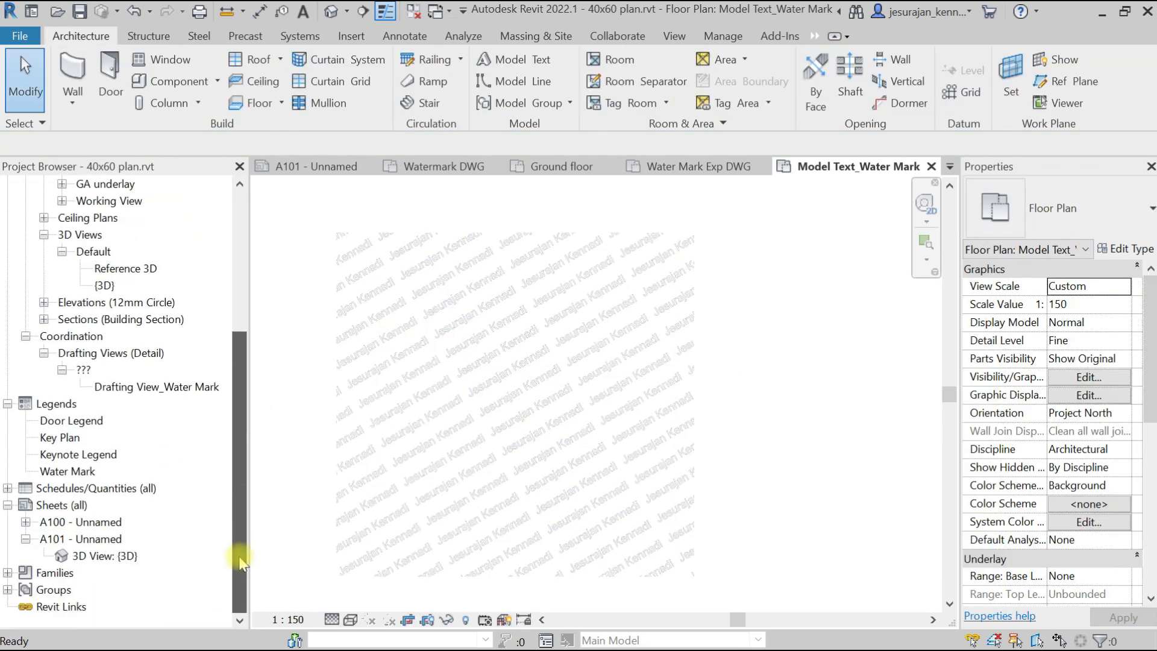
pyautogui.doubleClick(115, 539)
pyautogui.scroll(3, 127, 530)
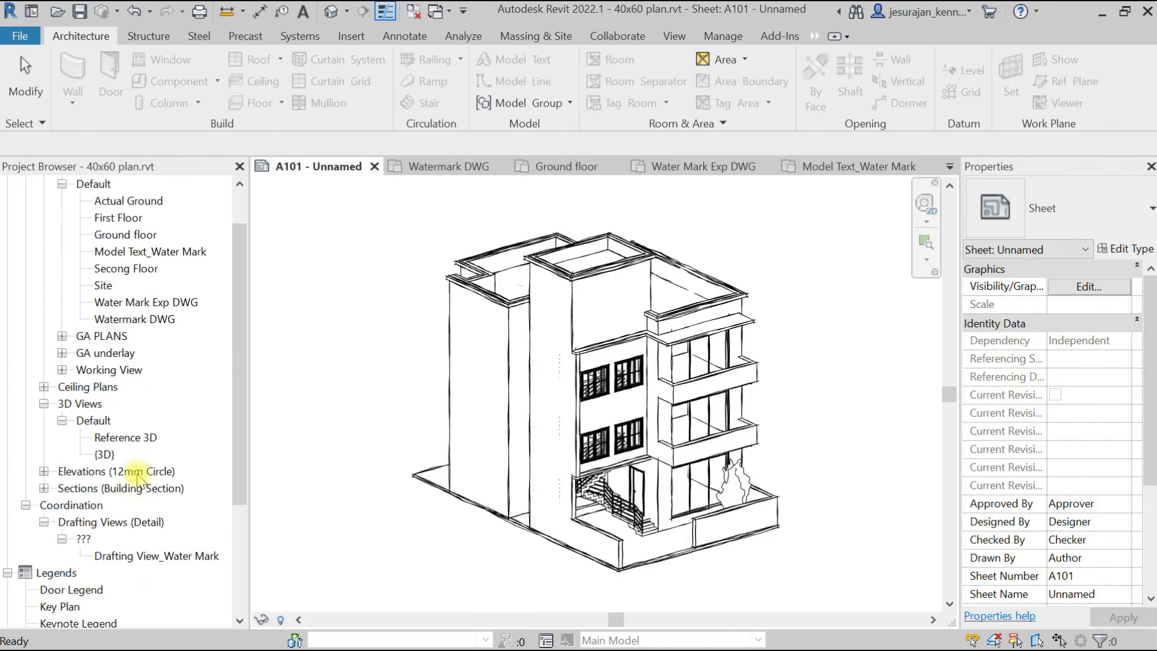
pyautogui.scroll(1, 137, 479)
pyautogui.click(117, 303)
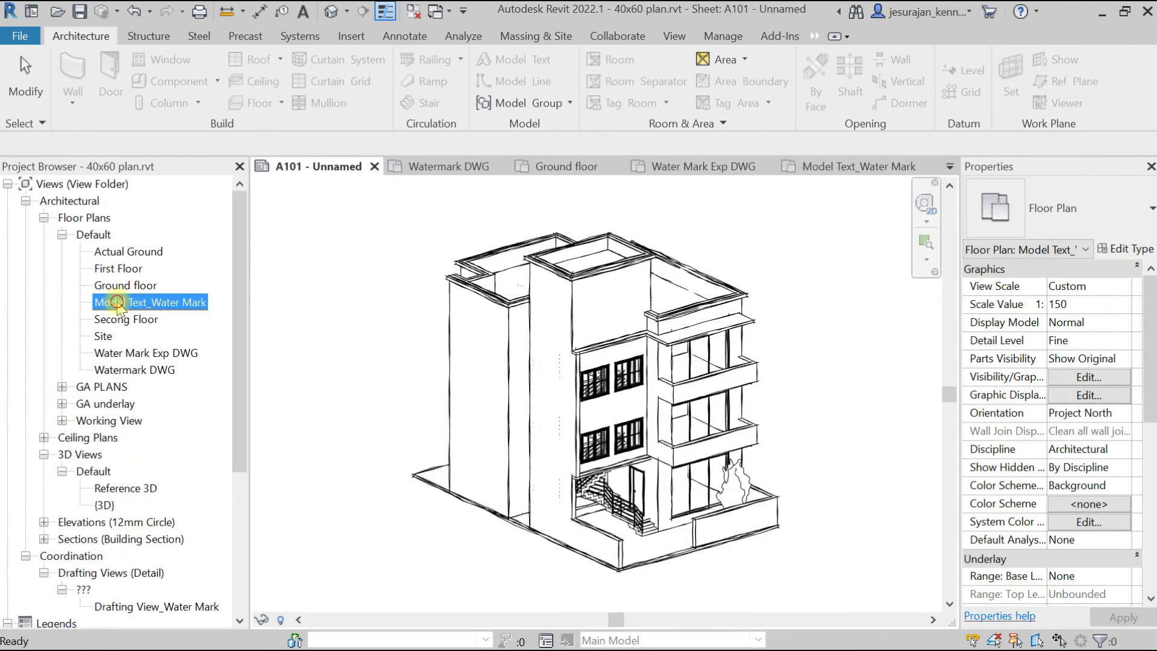
pyautogui.moveTo(117, 302); pyautogui.dragTo(597, 392)
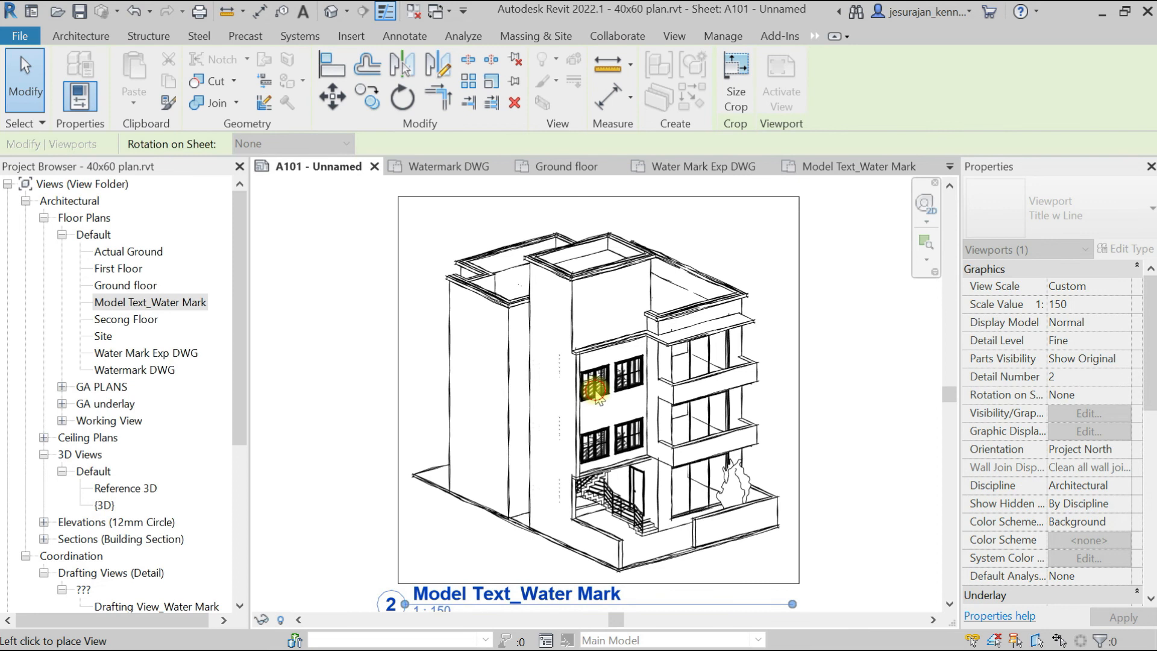
pyautogui.click(595, 391)
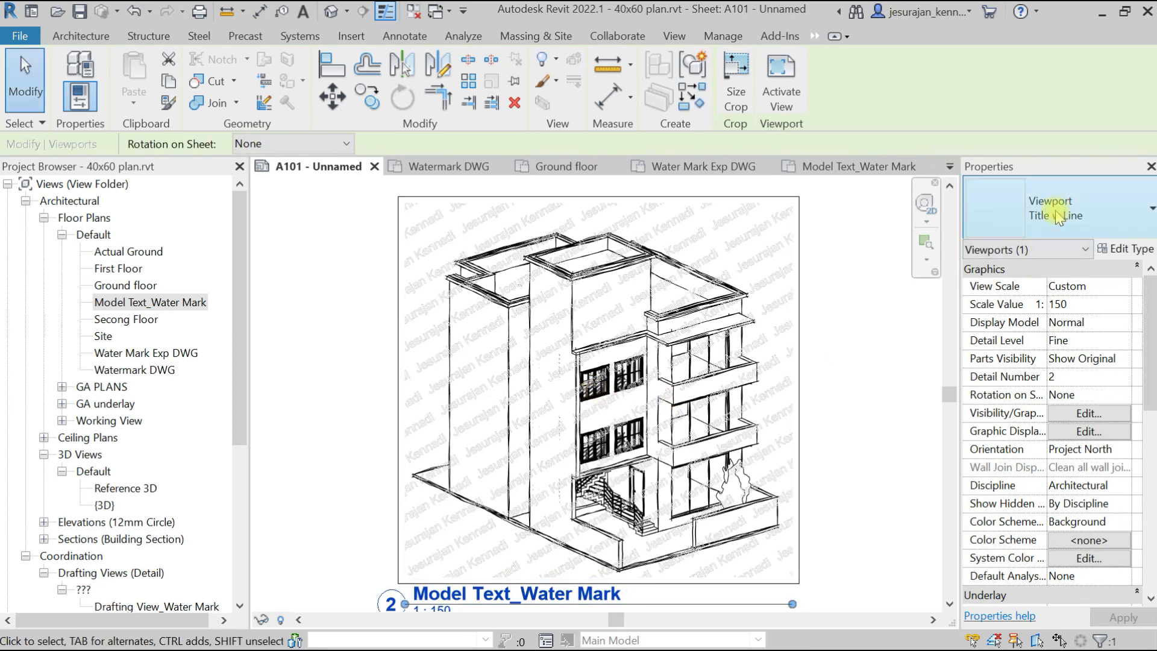
# Step: Change the placed watermark viewport's type to No Title and deselect it
pyautogui.click(1057, 217)
pyautogui.click(980, 295)
pyautogui.click(859, 351)
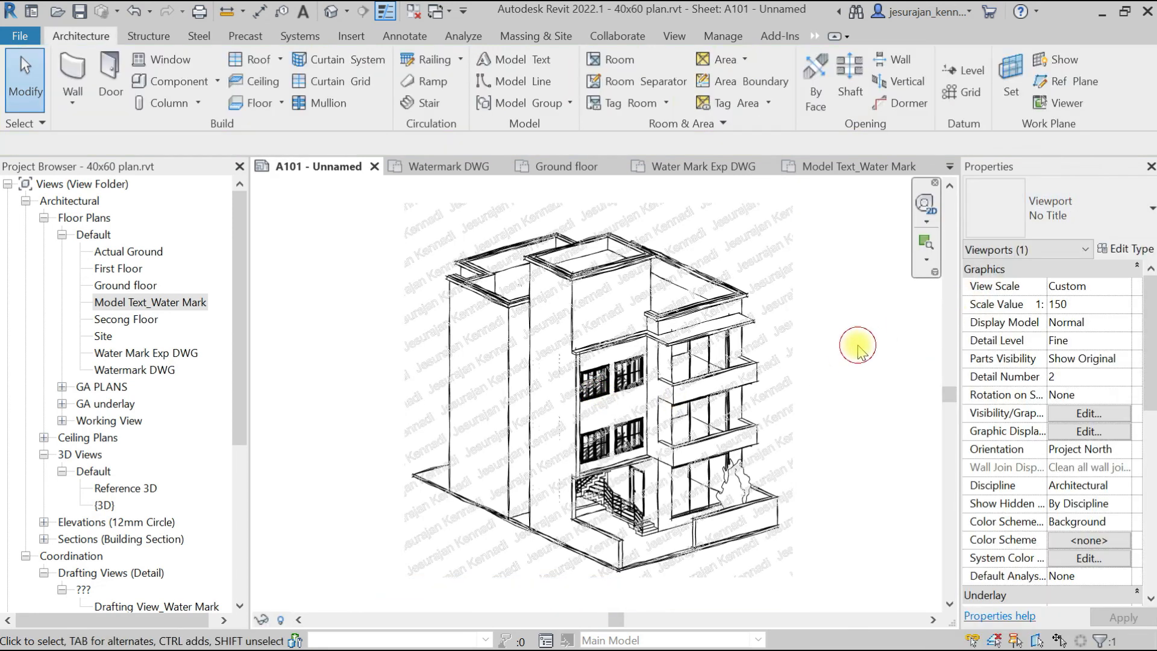